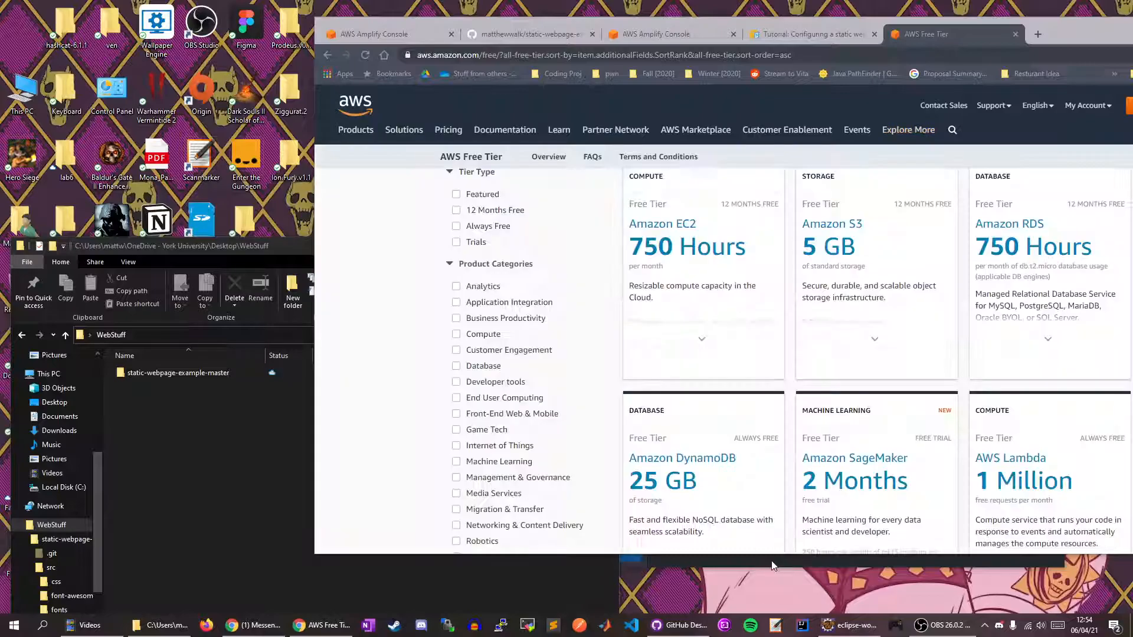
Expand the Amazon S3 free tier details and open index.html from the src folder of static-webpage-example-master.
left_click(874, 341)
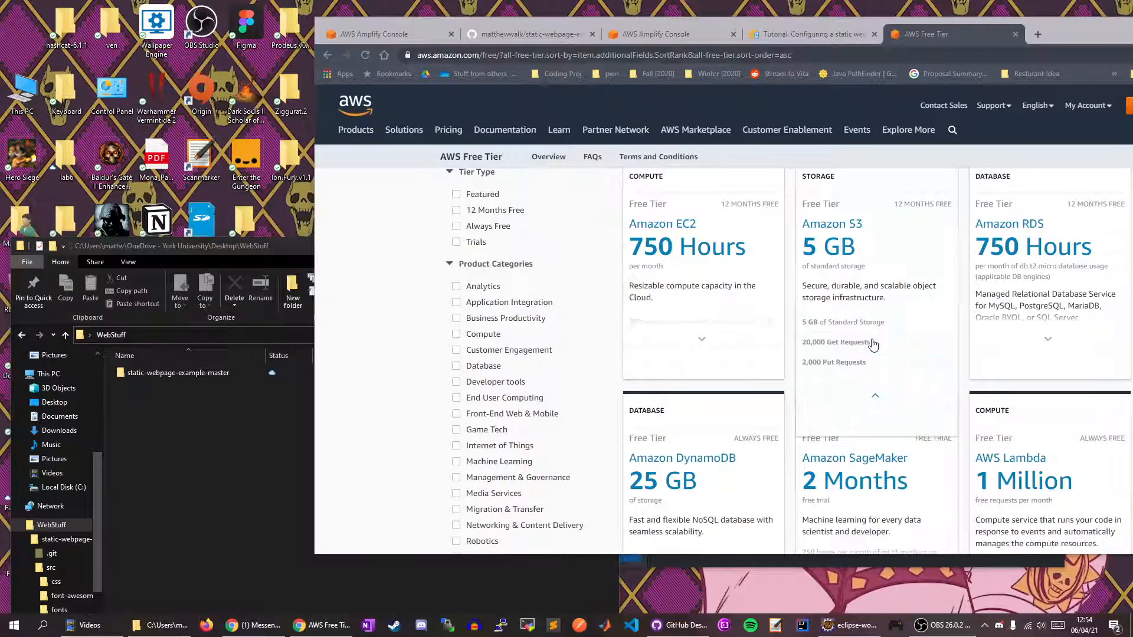
double_click(197, 377)
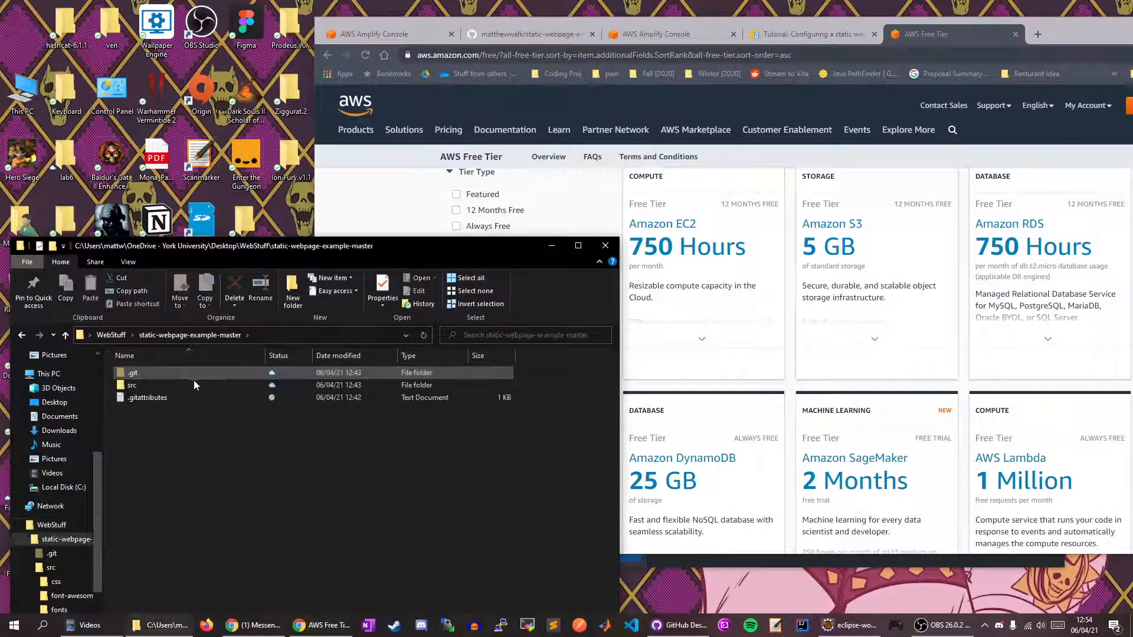
double_click(185, 385)
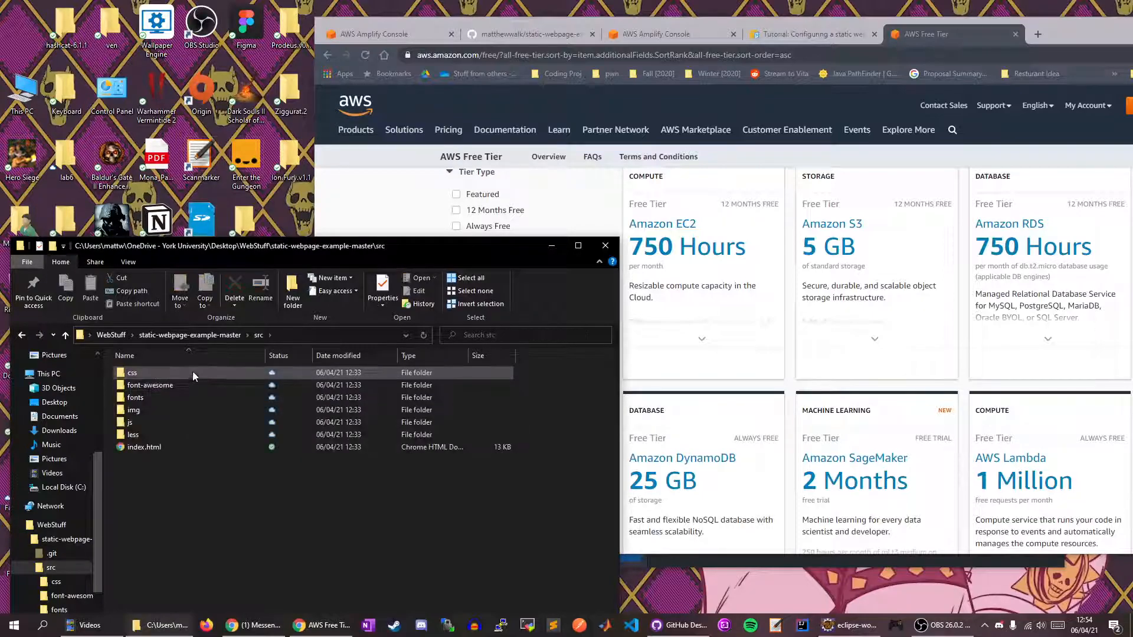
left_click(189, 446)
double_click(190, 446)
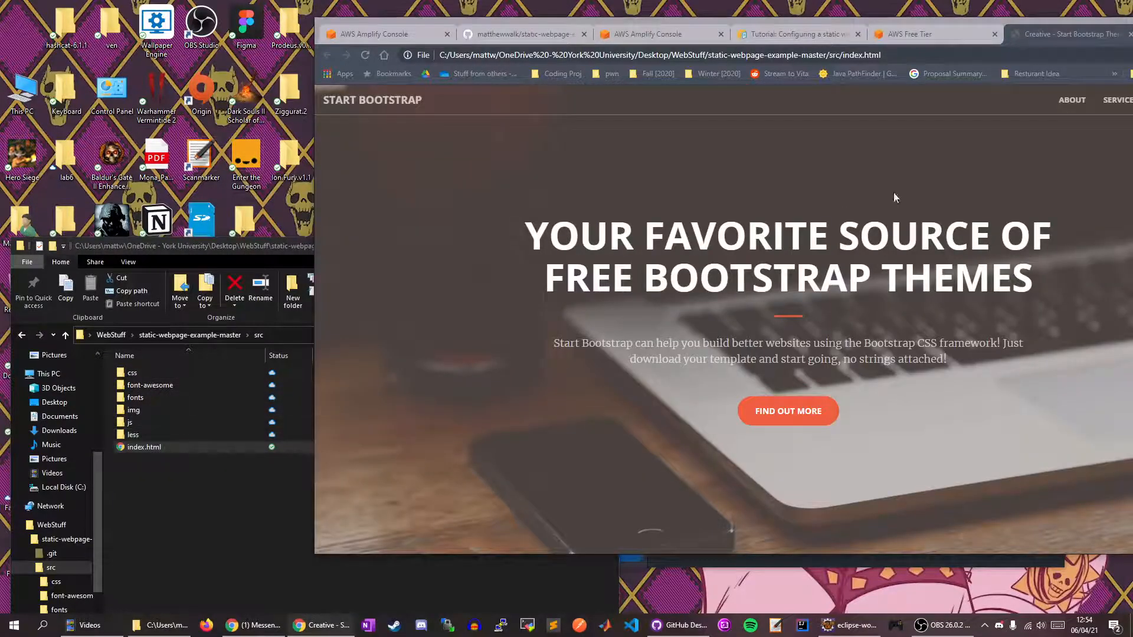
Look through the sample Start Bootstrap web page and close it.
scroll(893, 192, "down", 10)
scroll(816, 222, "down", 8)
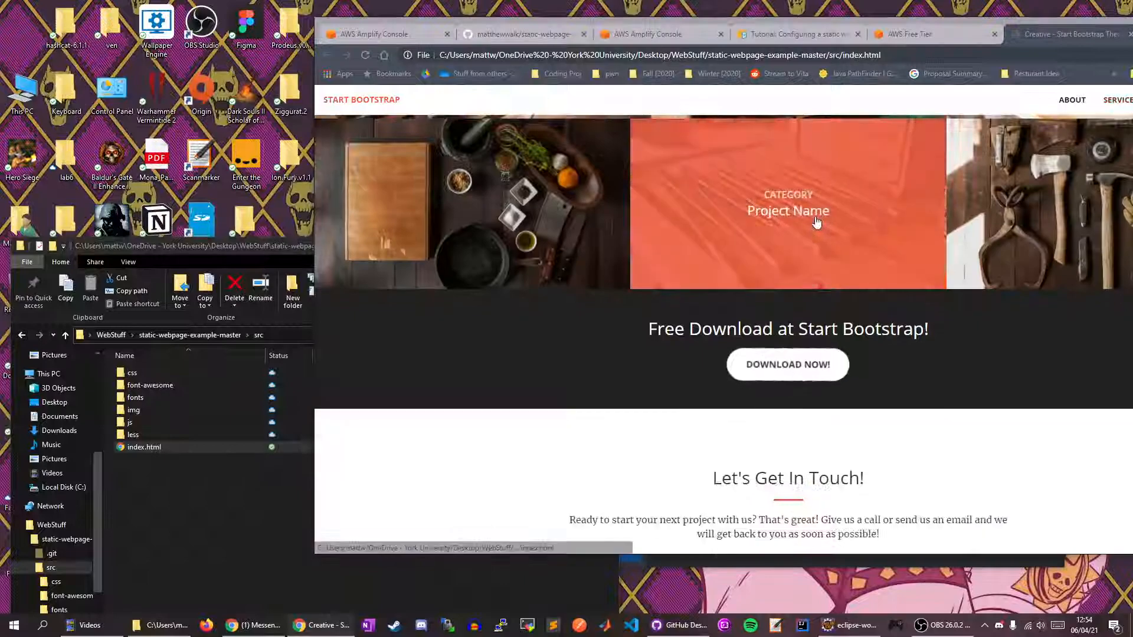
scroll(752, 417, "up", 10)
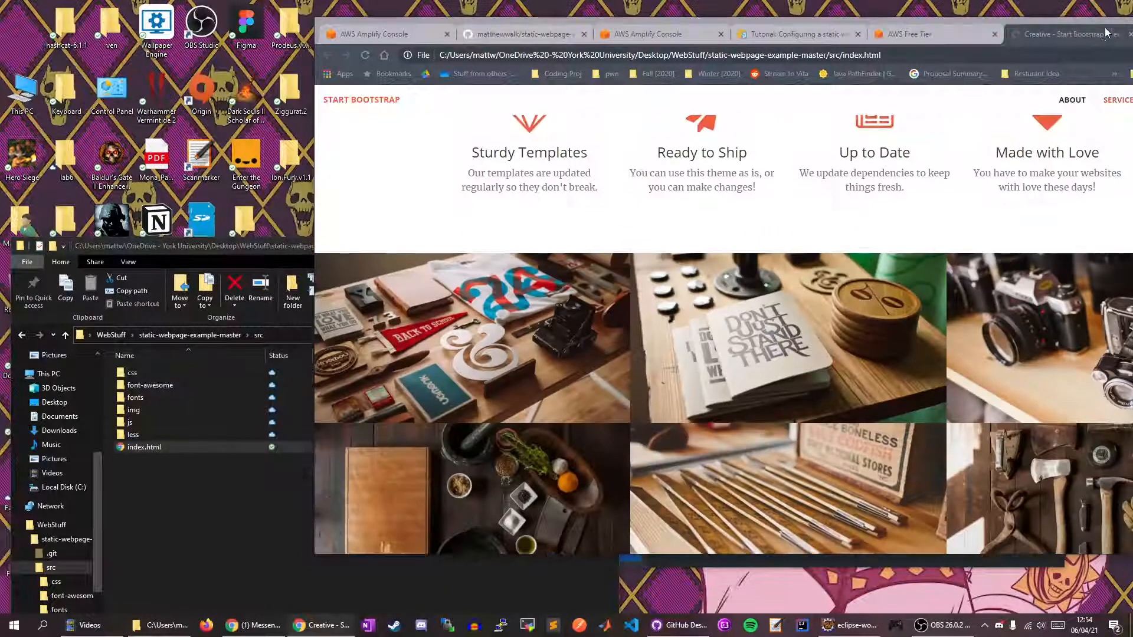
left_click_drag(1039, 21, 1018, 34)
left_click(988, 33)
Examine the Amazon S3 free tier limits for standard storage, Get requests and Put requests, along with the types of offers.
mouse_move(801, 298)
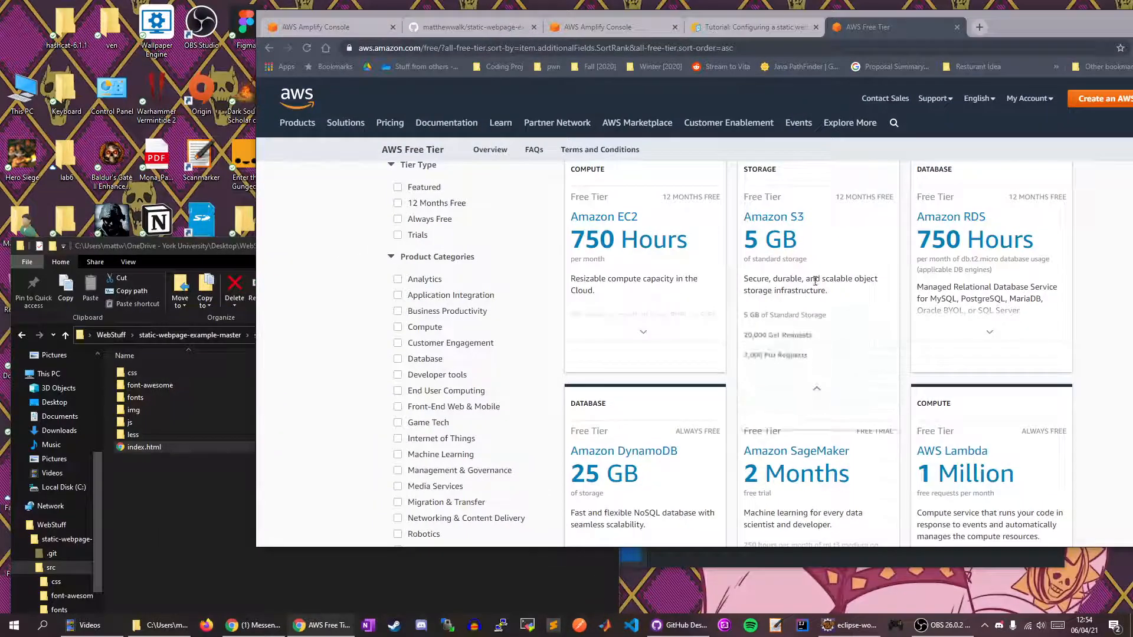
scroll(793, 289, "up", 1)
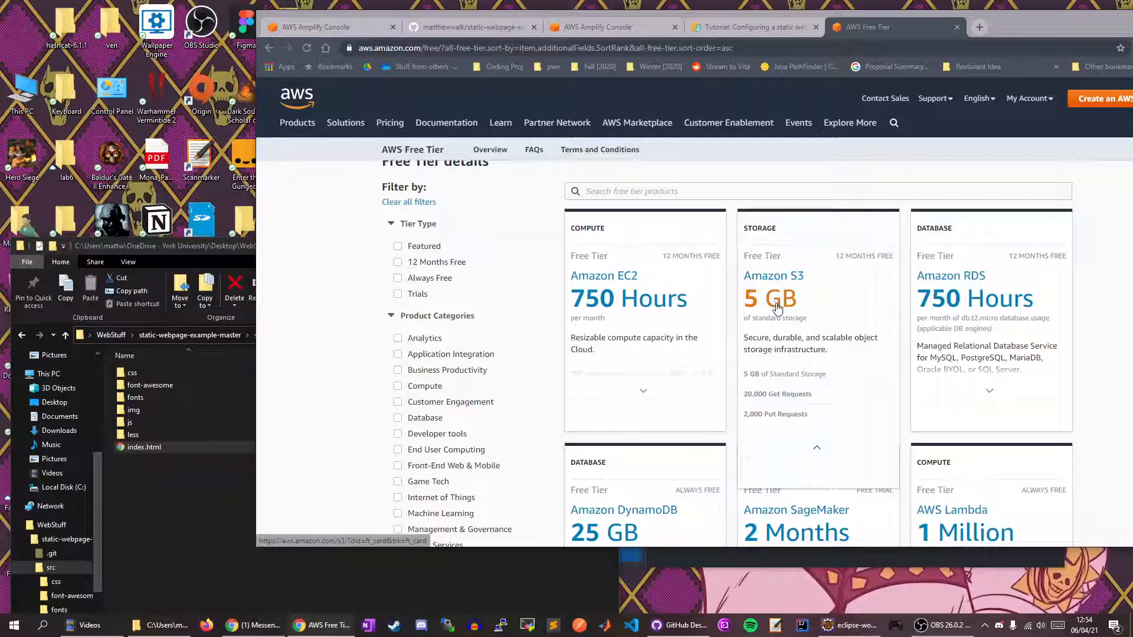
left_click_drag(745, 400, 835, 400)
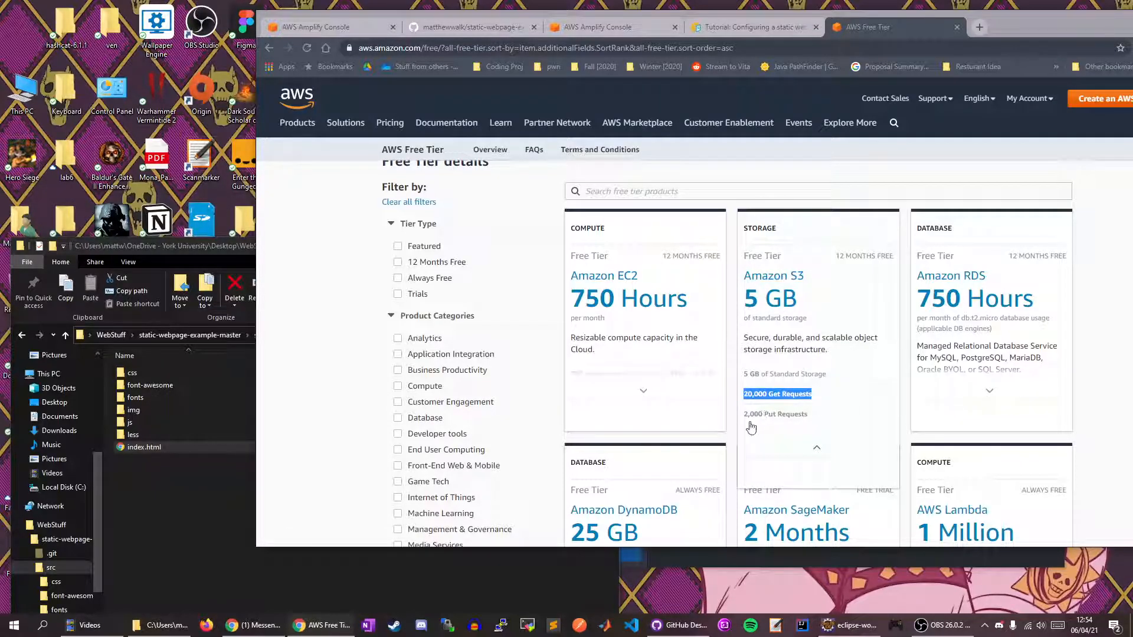
left_click_drag(747, 417, 824, 420)
left_click(785, 396)
left_click_drag(750, 396, 815, 394)
left_click(787, 351)
scroll(860, 246, "up", 4)
scroll(850, 236, "down", 8)
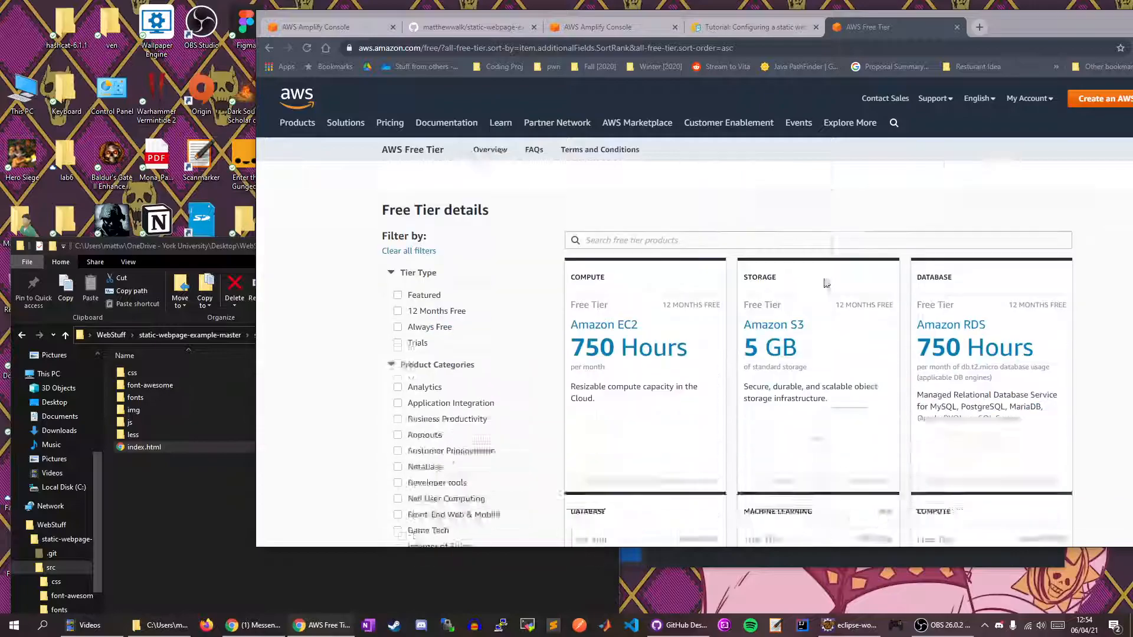
scroll(816, 210, "up", 10)
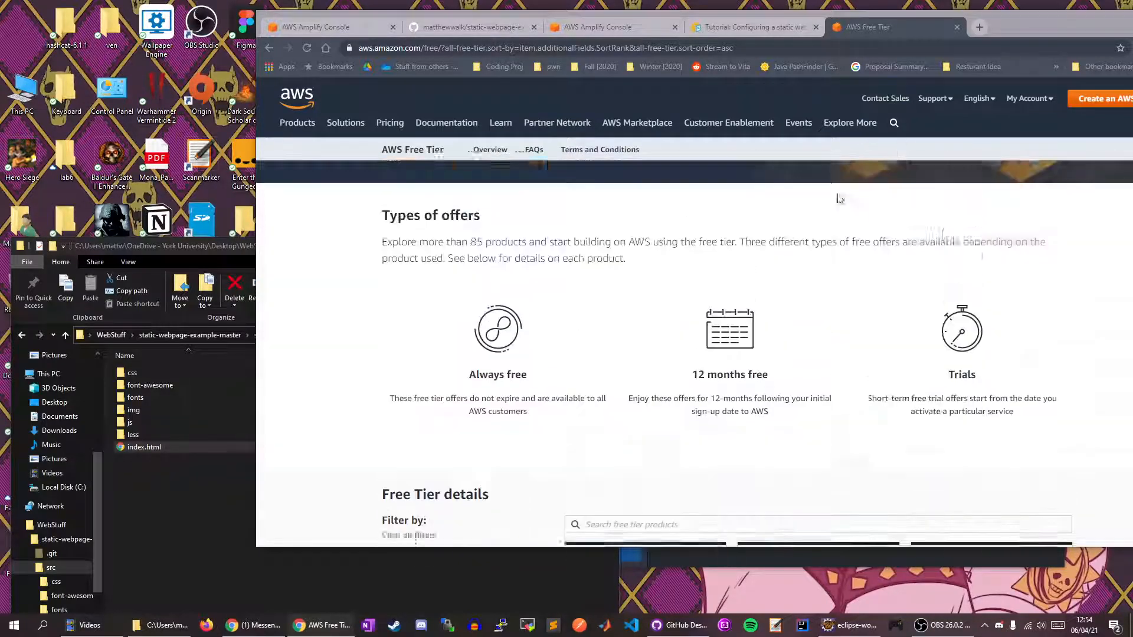
Close the AWS Free Tier page and read the introduction and topics of the tutorial on configuring a static website on Amazon S3.
left_click(797, 27)
left_click(956, 27)
left_click_drag(585, 227, 964, 233)
left_click(858, 285)
scroll(600, 346, "down", 7)
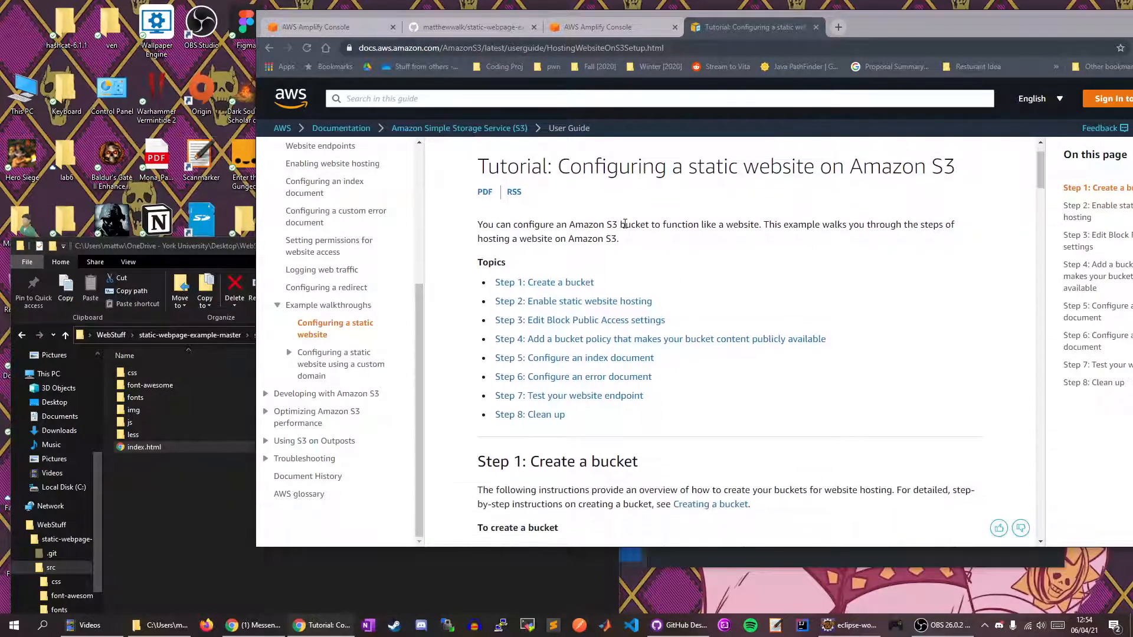
scroll(767, 236, "up", 7)
scroll(825, 161, "down", 1)
scroll(825, 162, "up", 1)
Rearrange the browser and the file explorer so the tutorial and the src folder are visible side by side.
left_click_drag(885, 15, 1078, 28)
left_click_drag(422, 245, 367, 181)
left_click(603, 282)
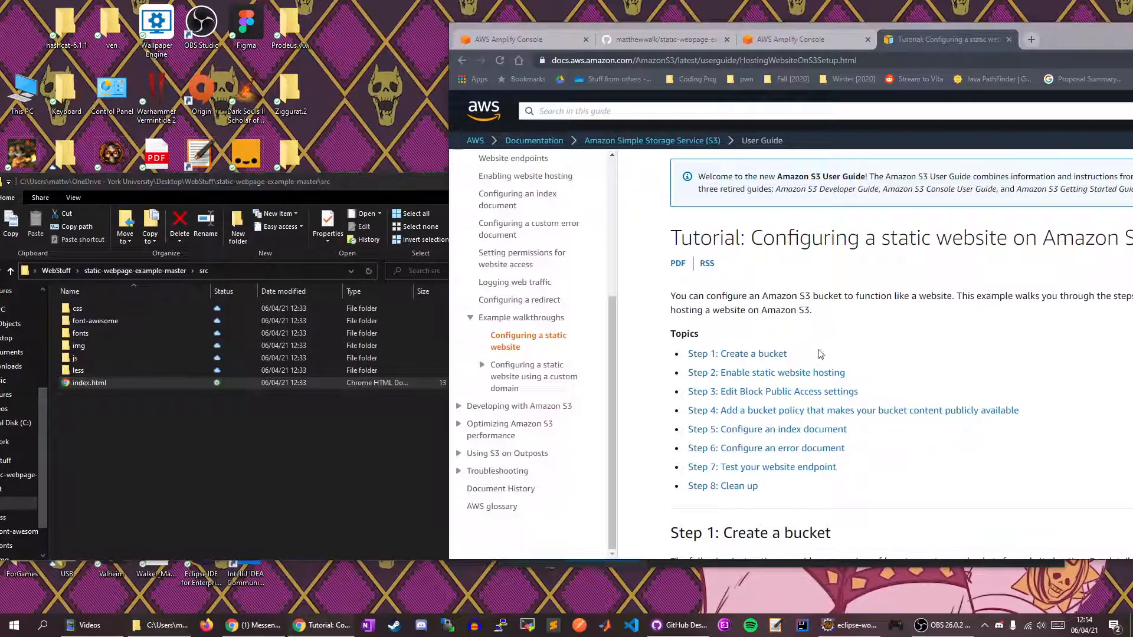
Go to the tutorial's Step 1: Create a bucket and open its Amazon S3 console link in a new tab.
left_click(737, 356)
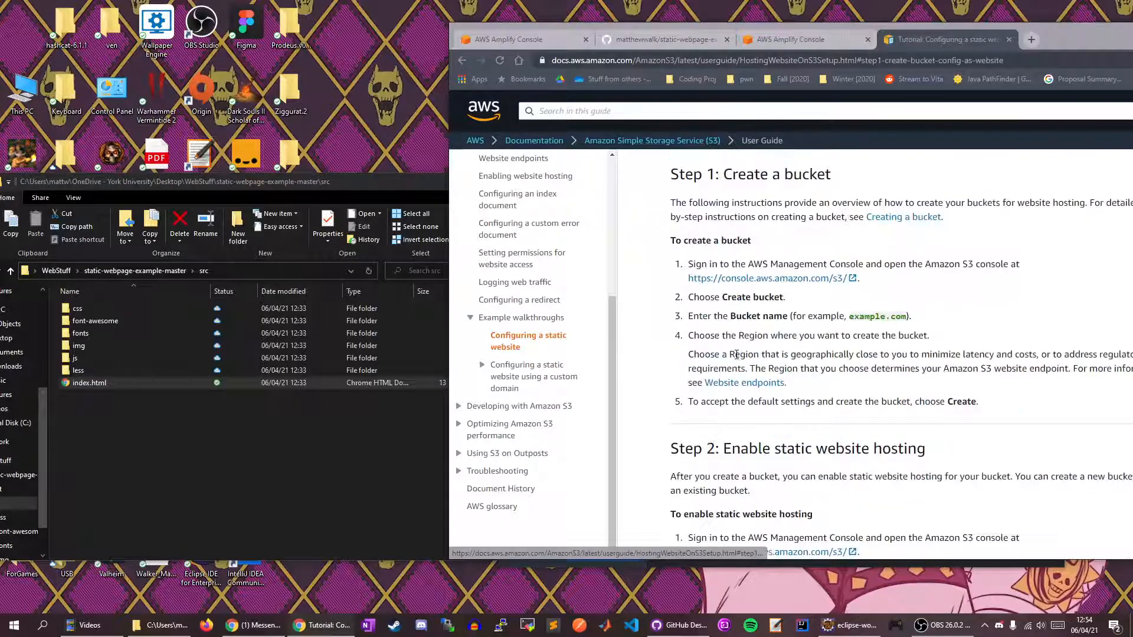
right_click(810, 278)
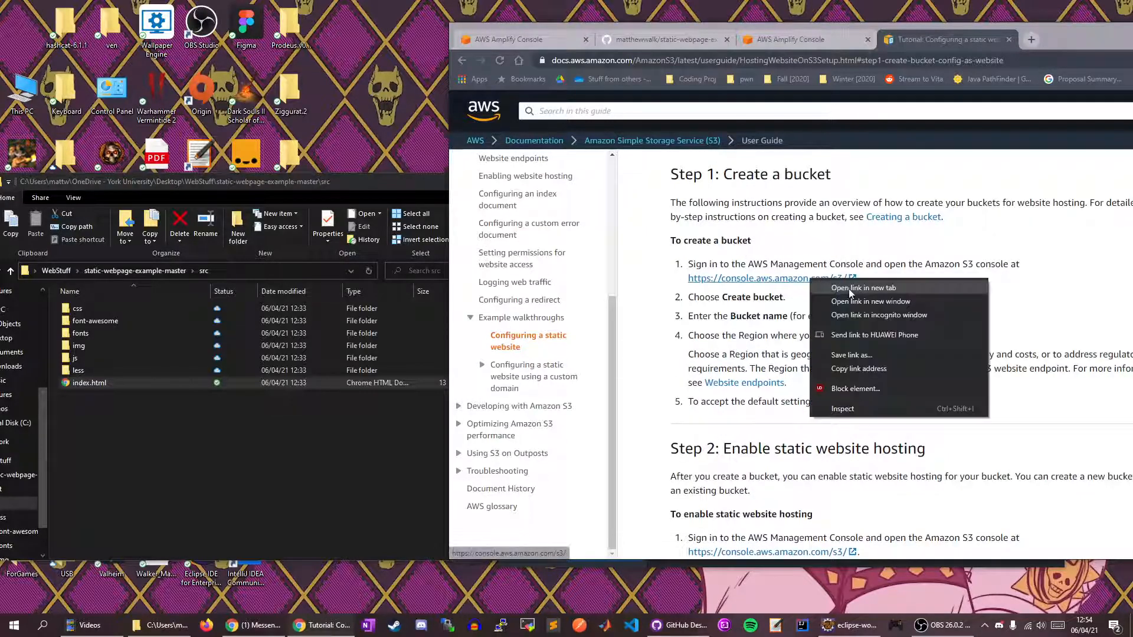
left_click(851, 293)
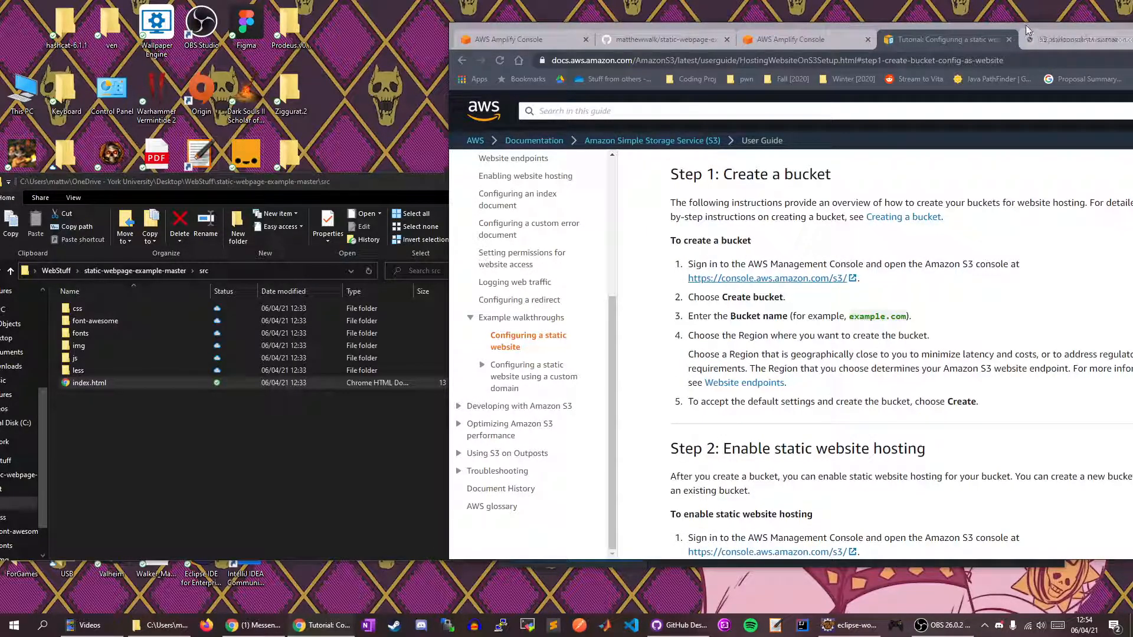
double_click(941, 24)
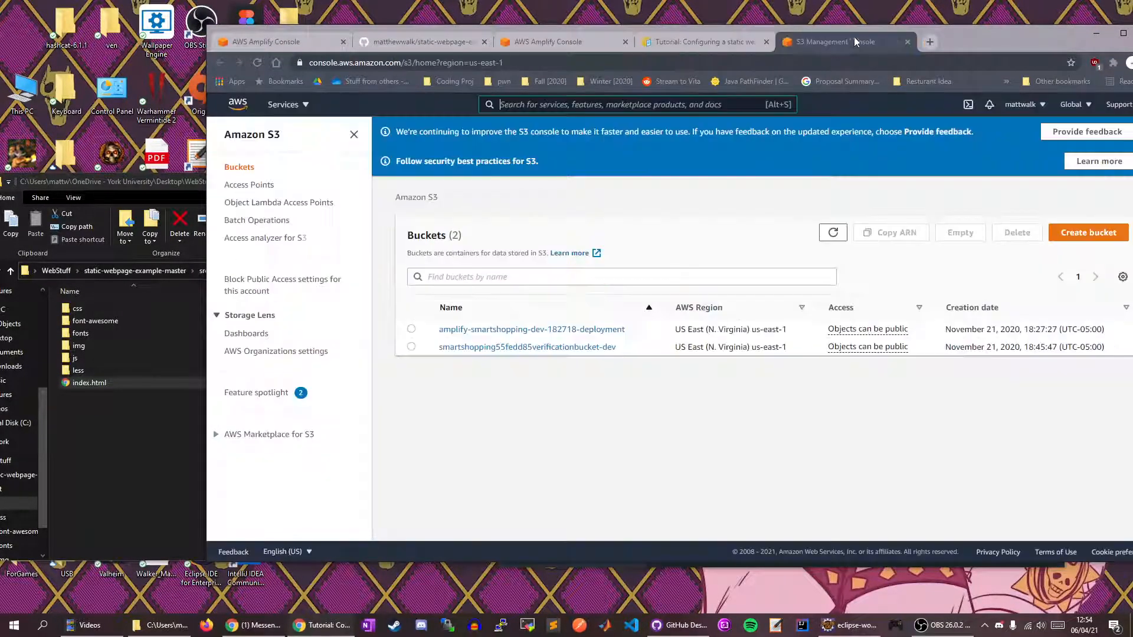
left_click(838, 41)
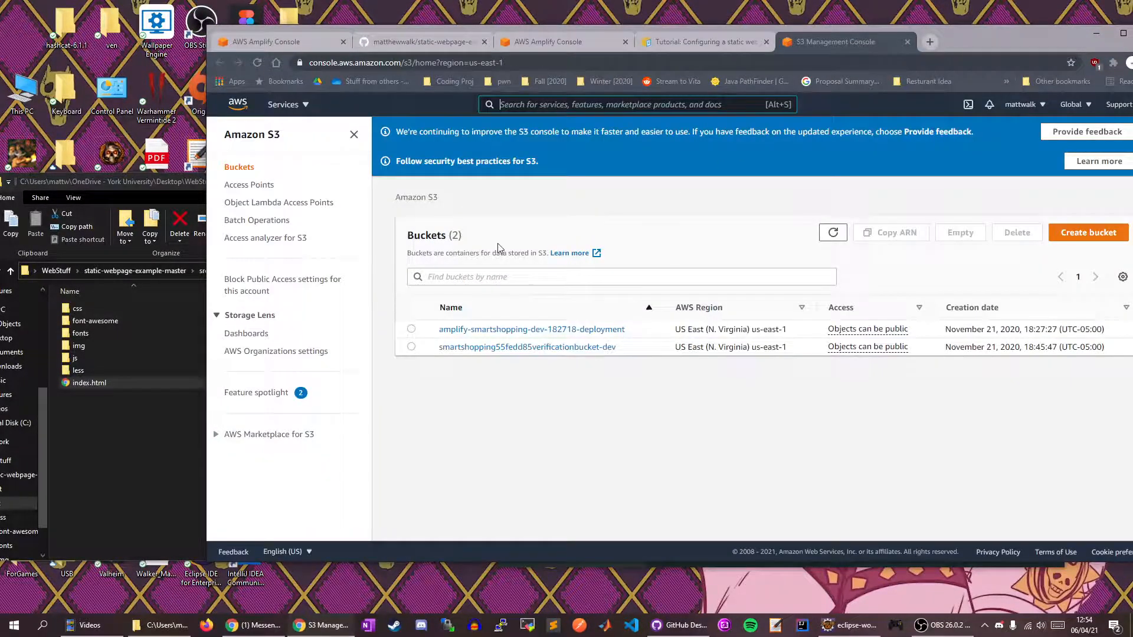
Start creating a new S3 bucket and name it myexamplewebsite.
left_click(1065, 233)
left_click(574, 307)
scroll(549, 236, "down", 1)
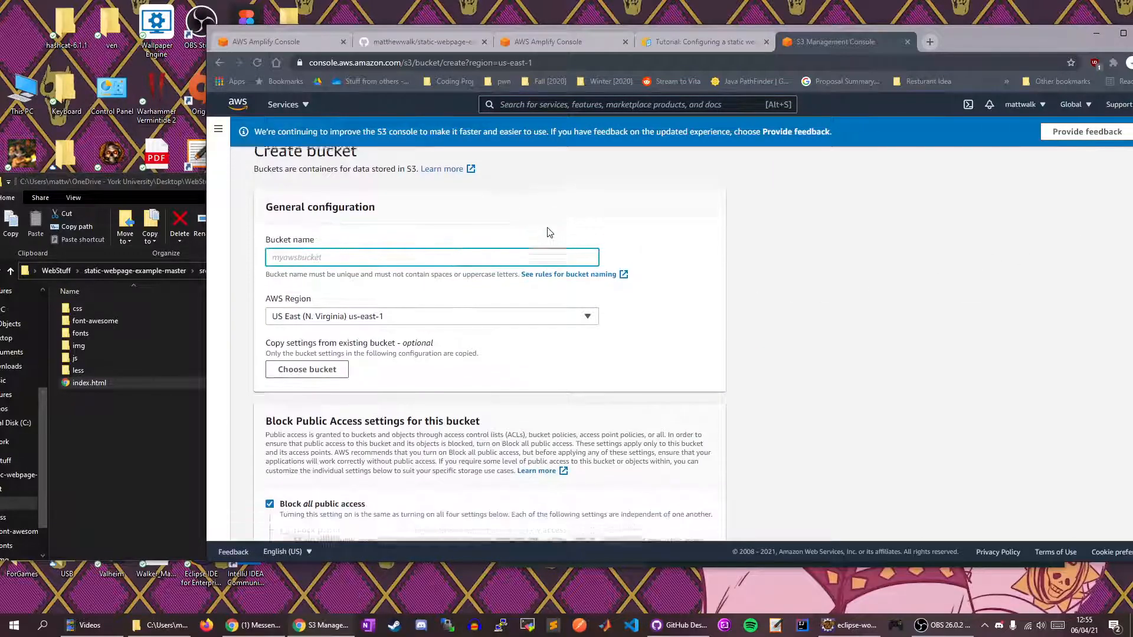
type("myexamplewebs")
left_click_drag(431, 264, 509, 275)
left_click(405, 267)
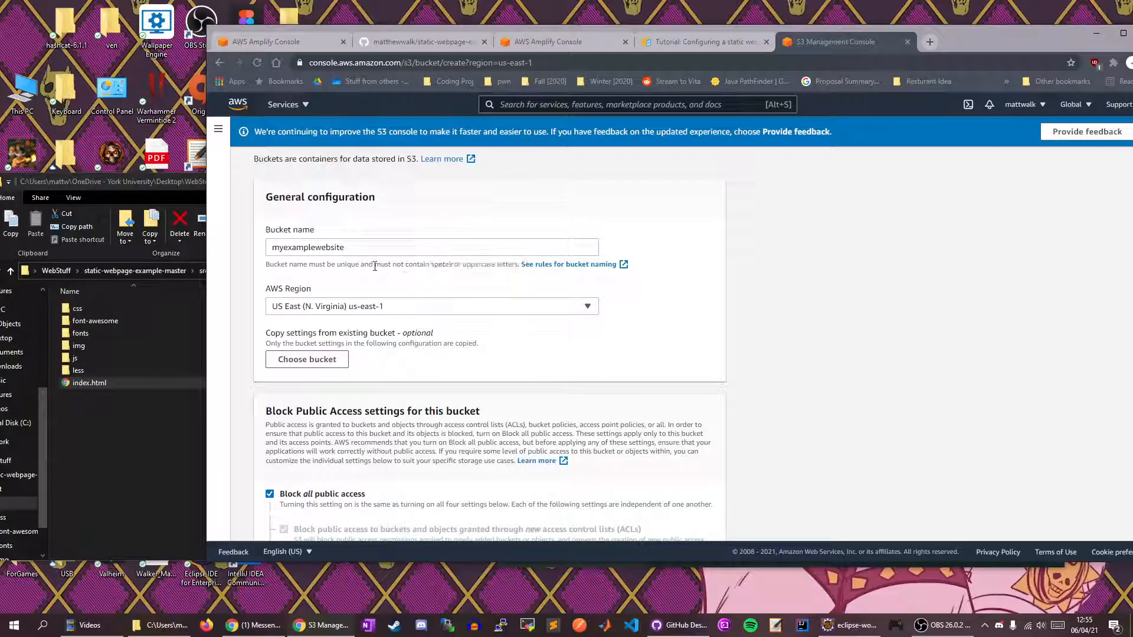
Set the bucket's AWS Region to US East (Ohio) us-east-2.
scroll(390, 247, "down", 1)
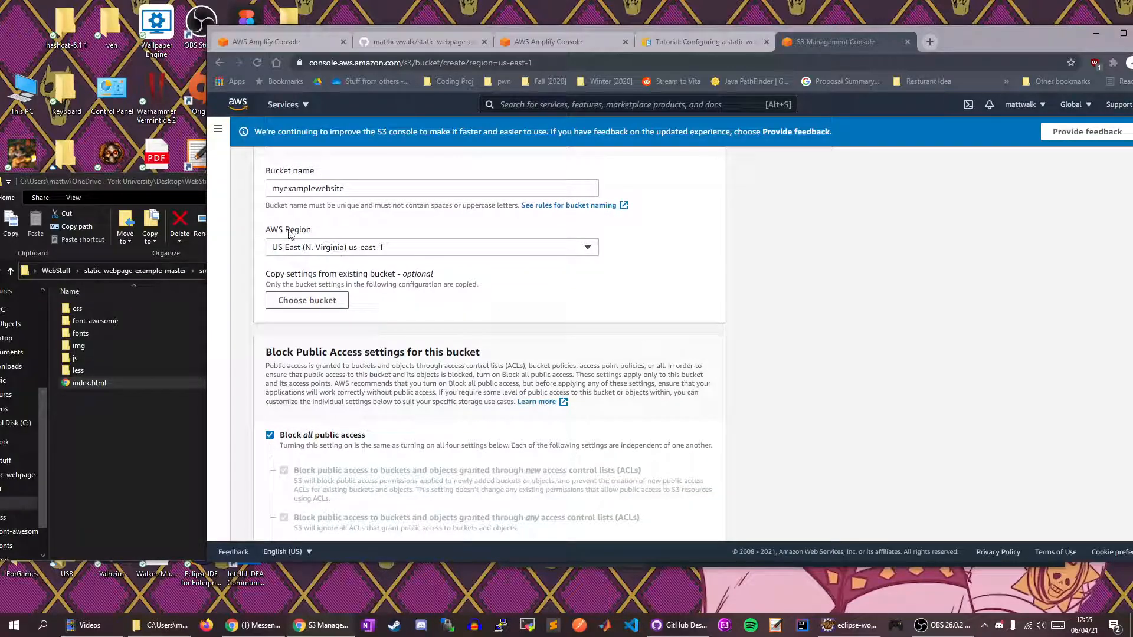
left_click(327, 254)
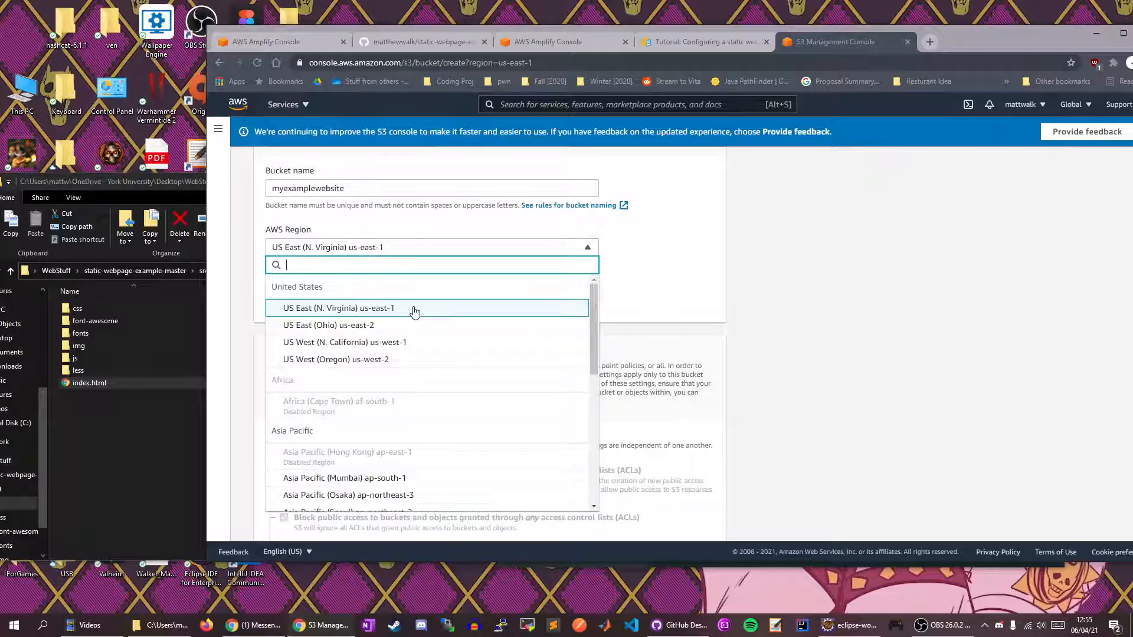
scroll(423, 389, "down", 4)
scroll(423, 384, "up", 5)
left_click(400, 330)
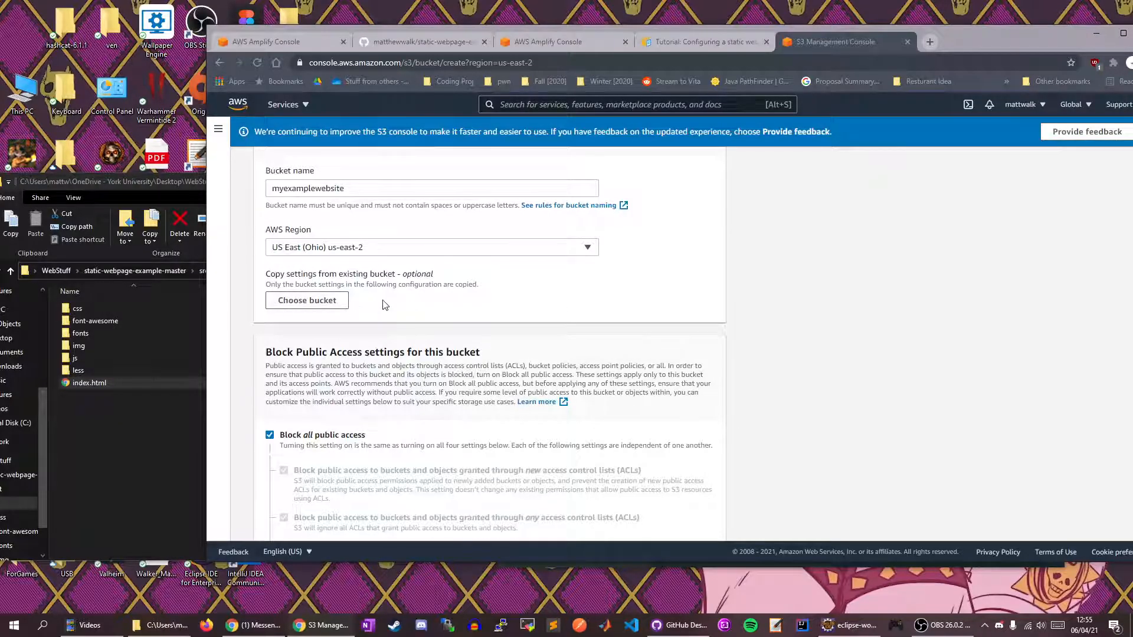
Check the bucket's Block Public Access settings against the tutorial's instructions on the Region and default settings.
scroll(388, 301, "down", 2)
scroll(378, 295, "down", 2)
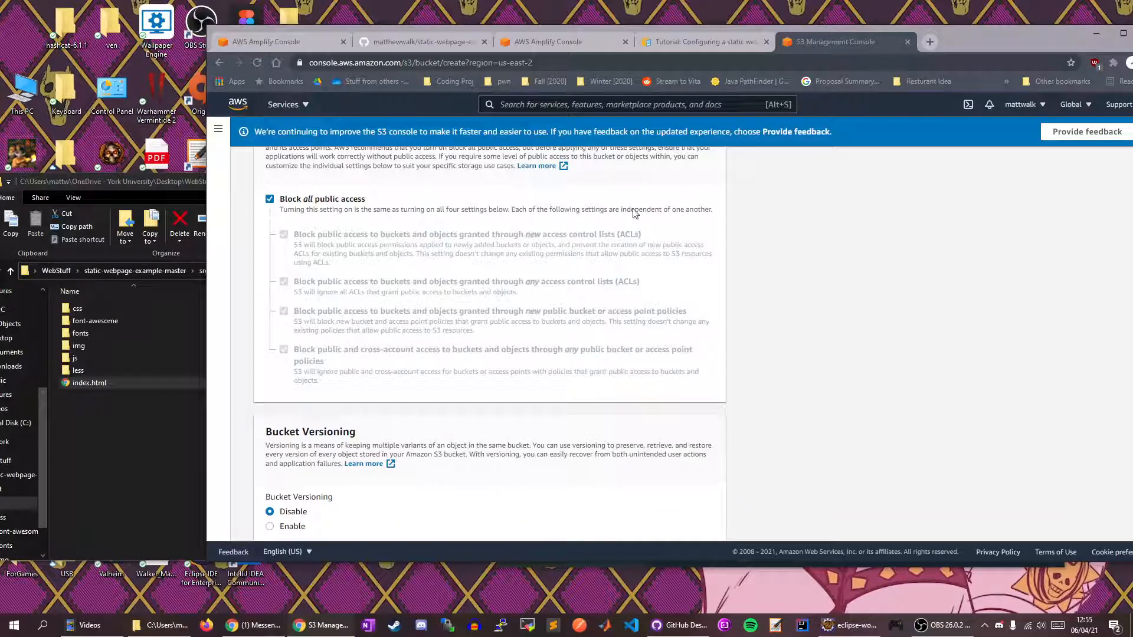
left_click(717, 43)
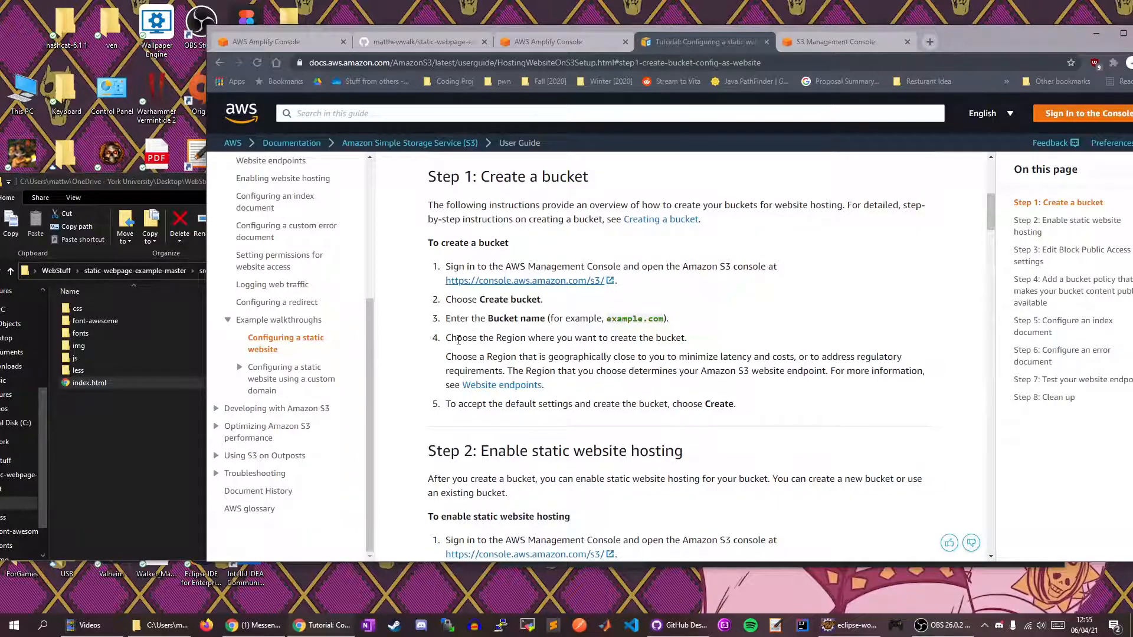
left_click_drag(468, 338, 550, 338)
left_click(596, 370)
left_click_drag(506, 404, 717, 404)
left_click(653, 388)
left_click(849, 41)
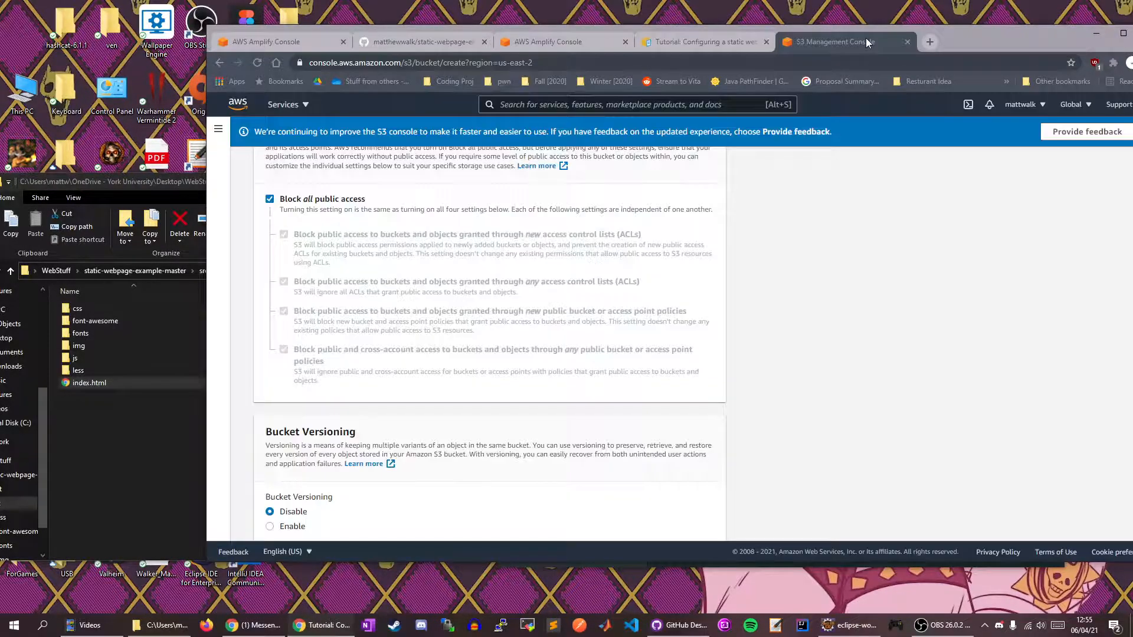
Turn Block all public access off and back on for the bucket.
left_click(334, 201)
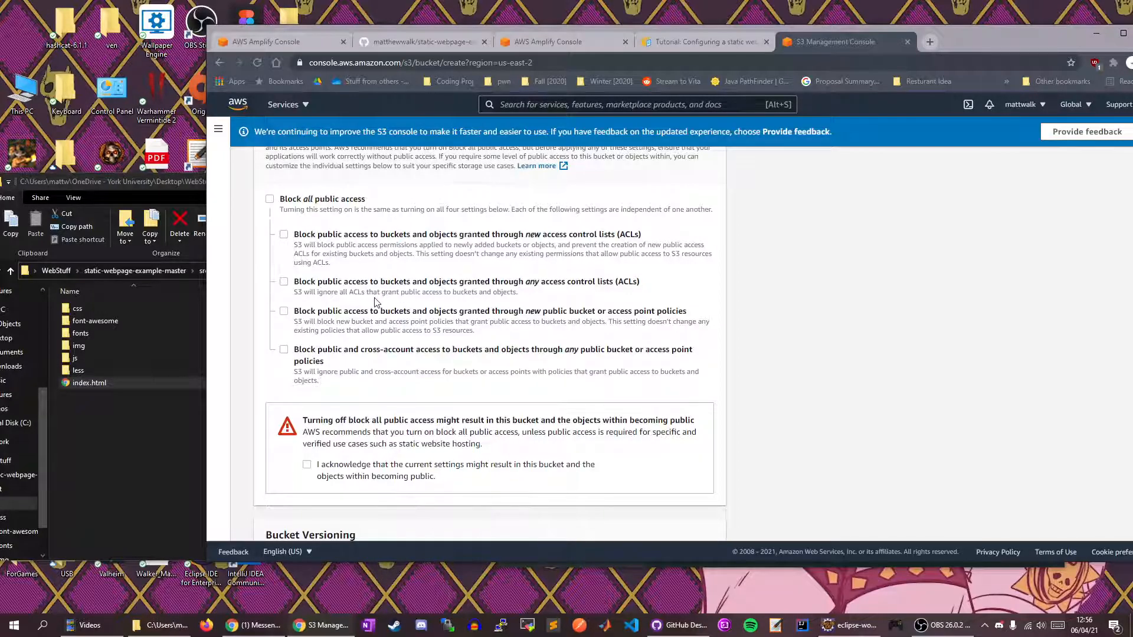
left_click(271, 200)
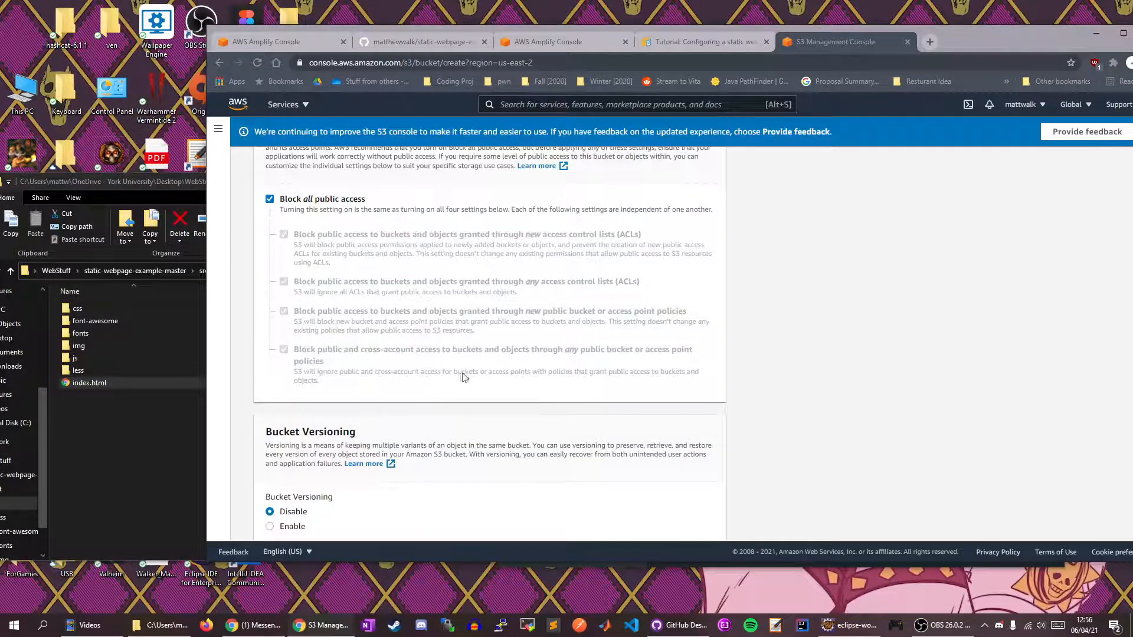
Read the Bucket Versioning description in the bucket creation form.
scroll(463, 380, "down", 3)
scroll(328, 335, "down", 1)
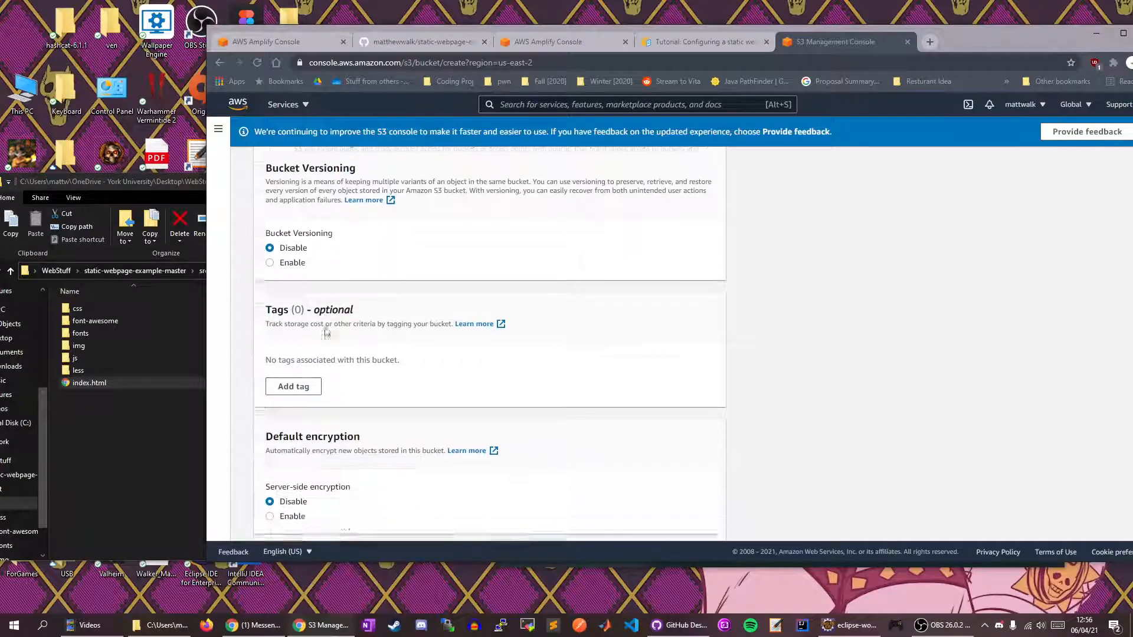
scroll(323, 255, "up", 1)
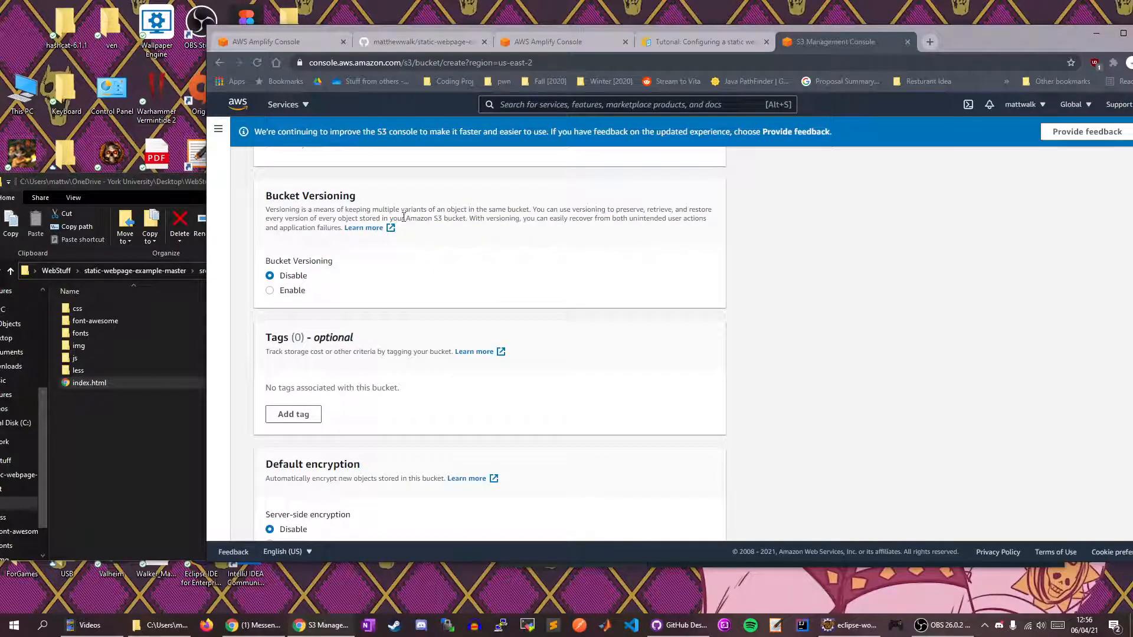
left_click_drag(430, 210, 637, 211)
left_click(615, 218)
left_click_drag(515, 210, 514, 234)
left_click(458, 222)
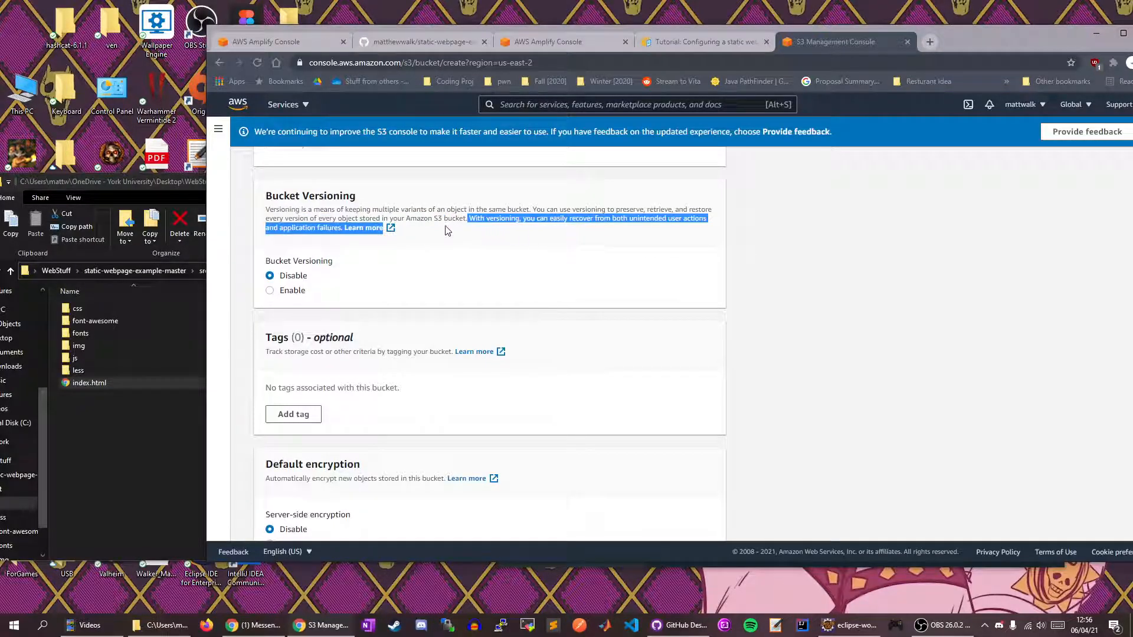
left_click(419, 215)
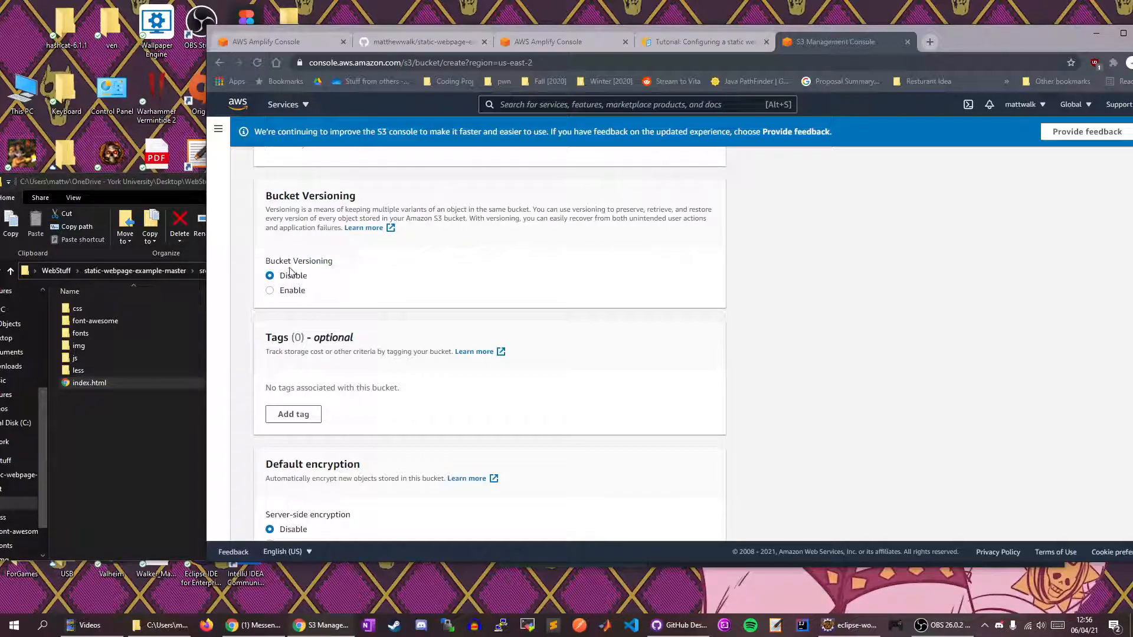
Try to create the bucket with the remaining default settings.
scroll(336, 327, "down", 3)
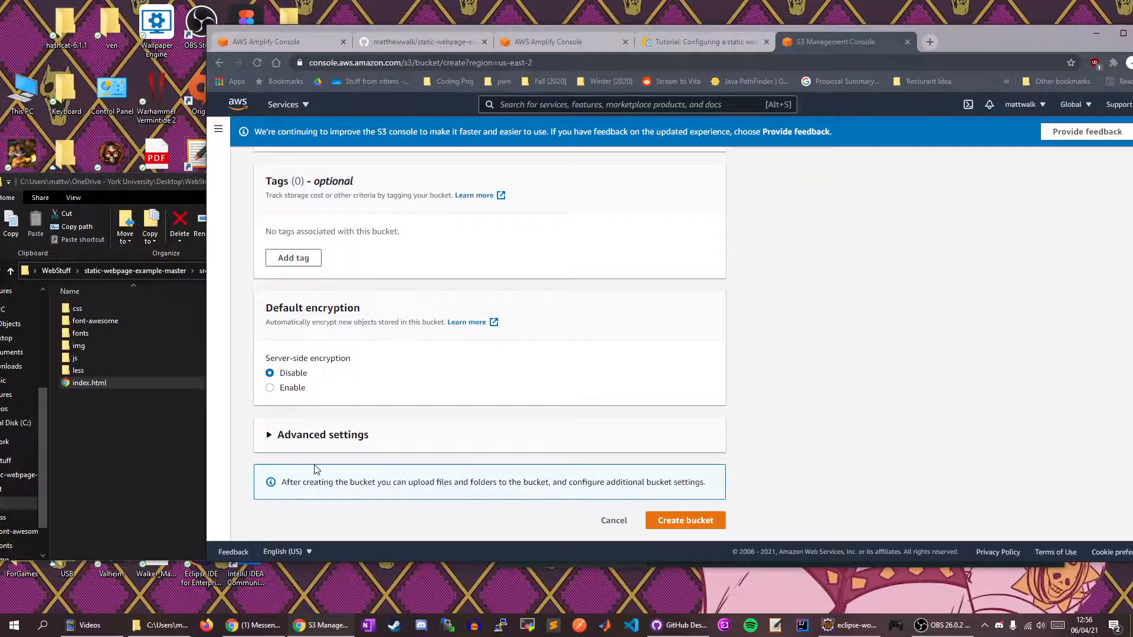
left_click(682, 519)
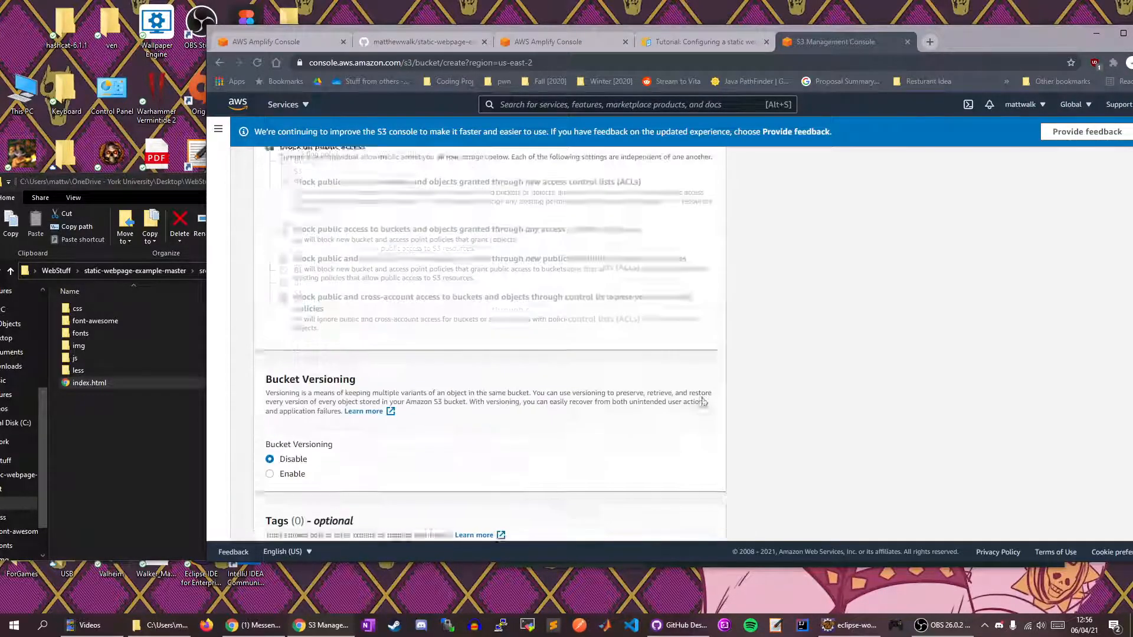
Replace the bucket name with a unique one combining the account's username and "bucket", and create the bucket with the other default settings.
scroll(483, 252, "up", 3)
left_click(377, 288)
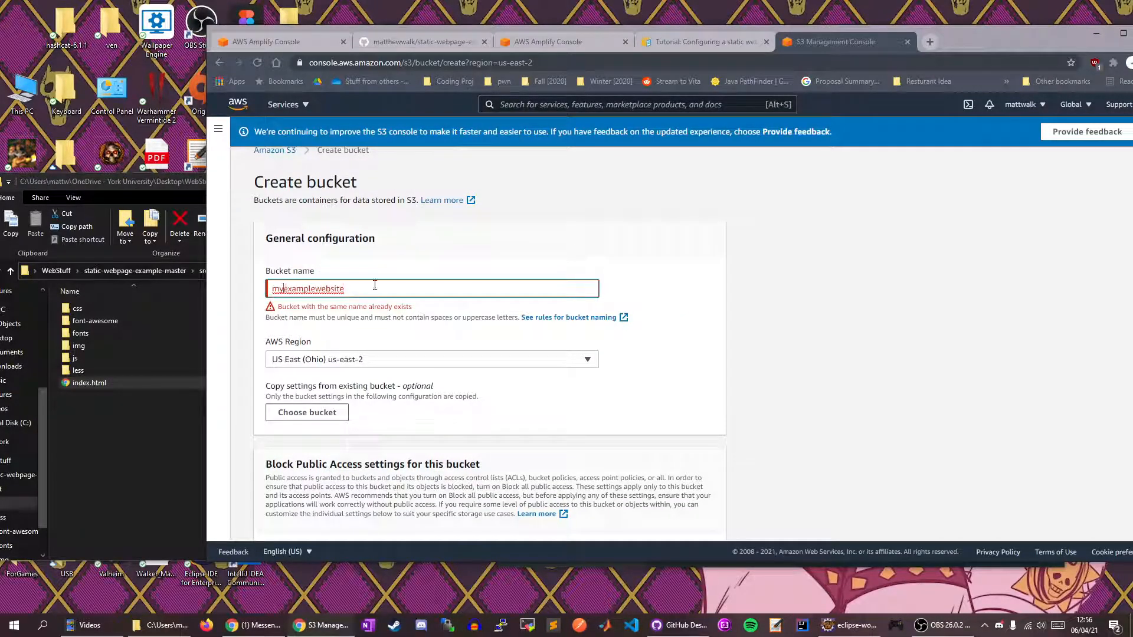
left_click(428, 288)
key("ctrl+a")
key("BackSpace")
type("matt")
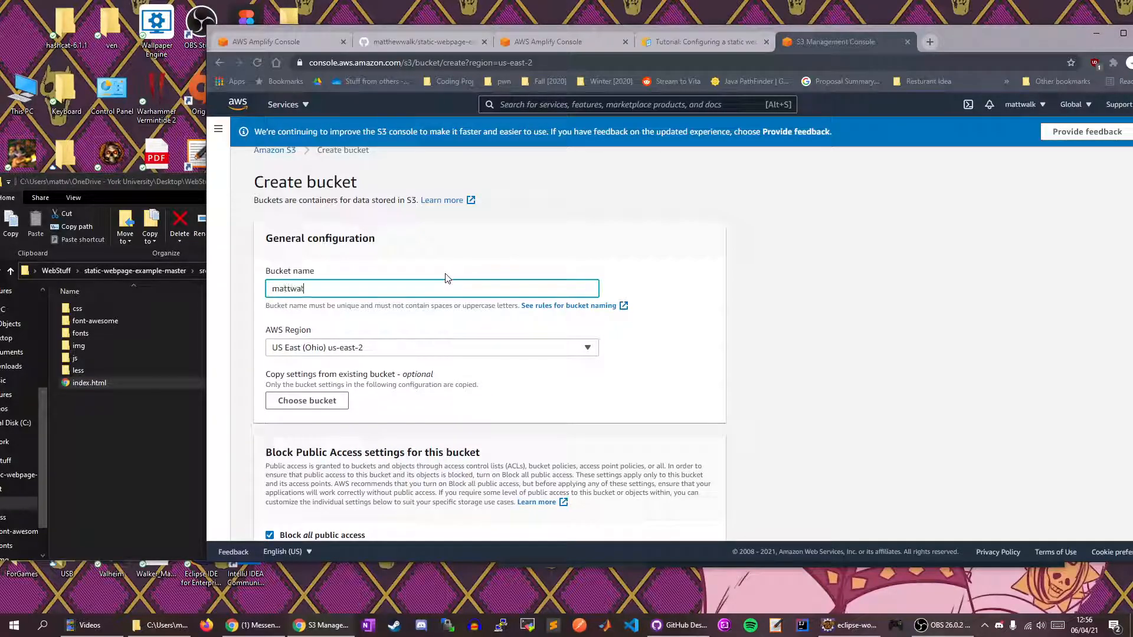
scroll(446, 330, "down", 10)
left_click(721, 521)
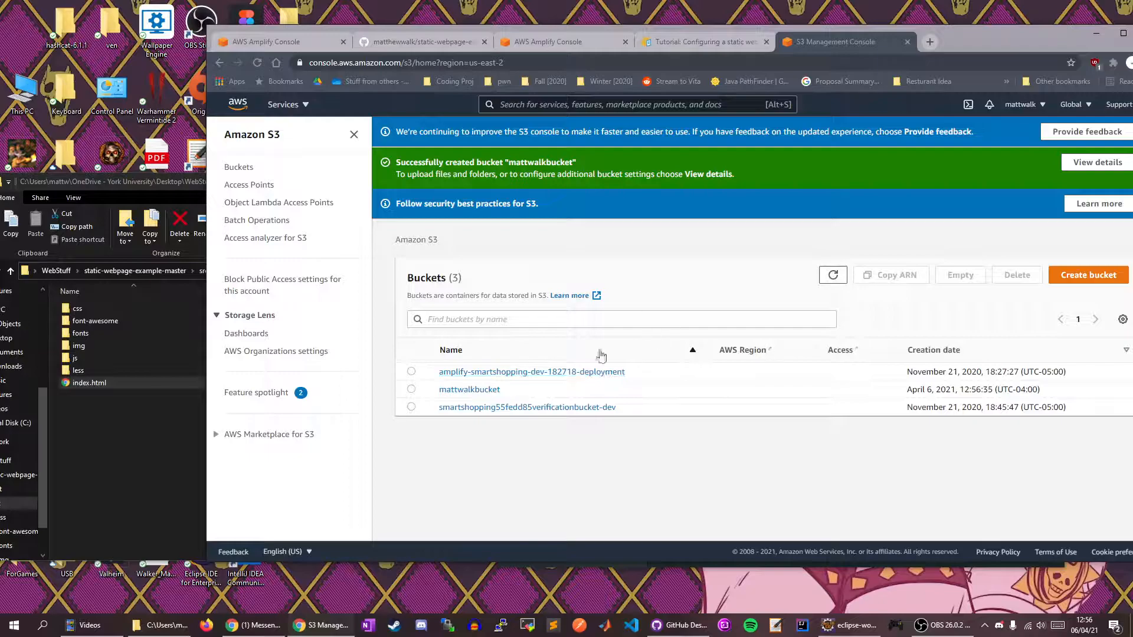
Read the tutorial's Step 2 instructions on enabling static website hosting.
left_click(702, 41)
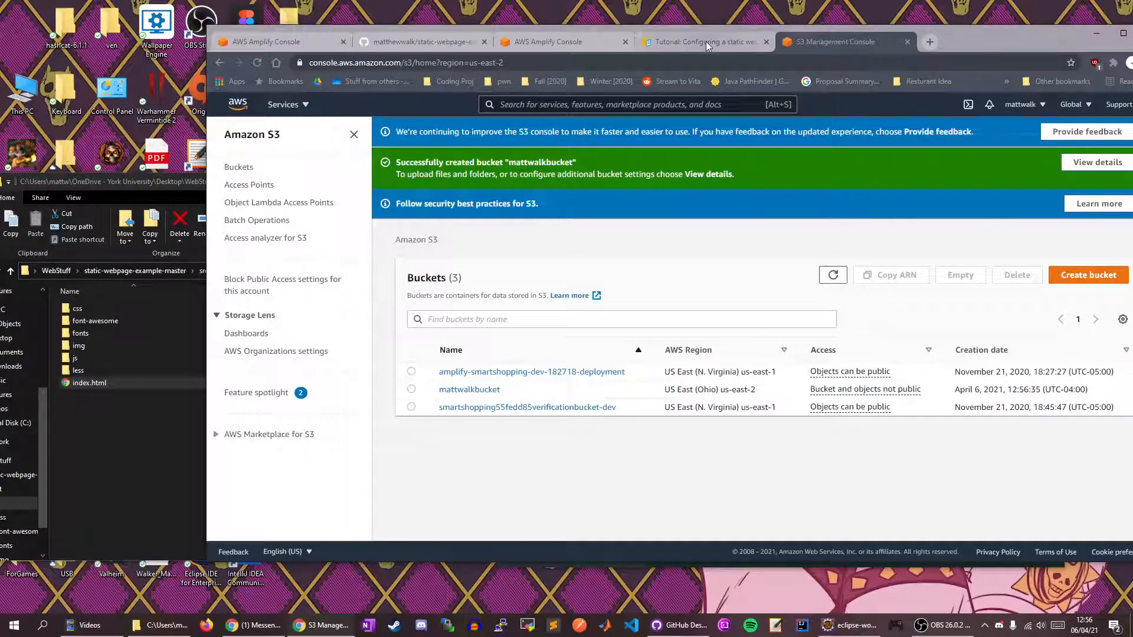
scroll(509, 330, "down", 4)
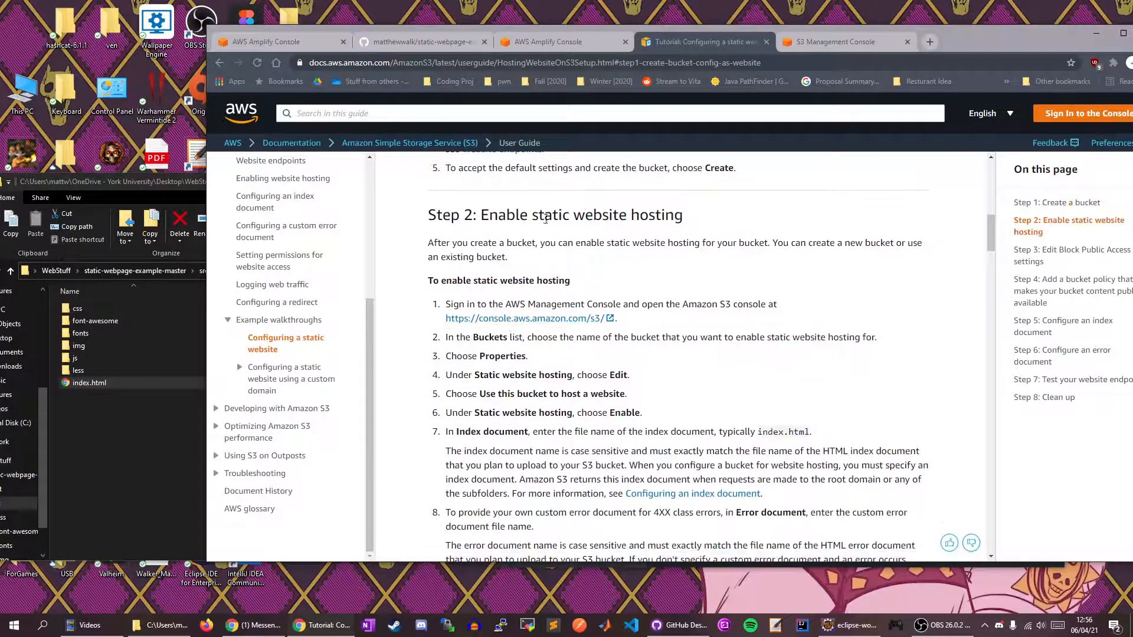
scroll(841, 261, "down", 1)
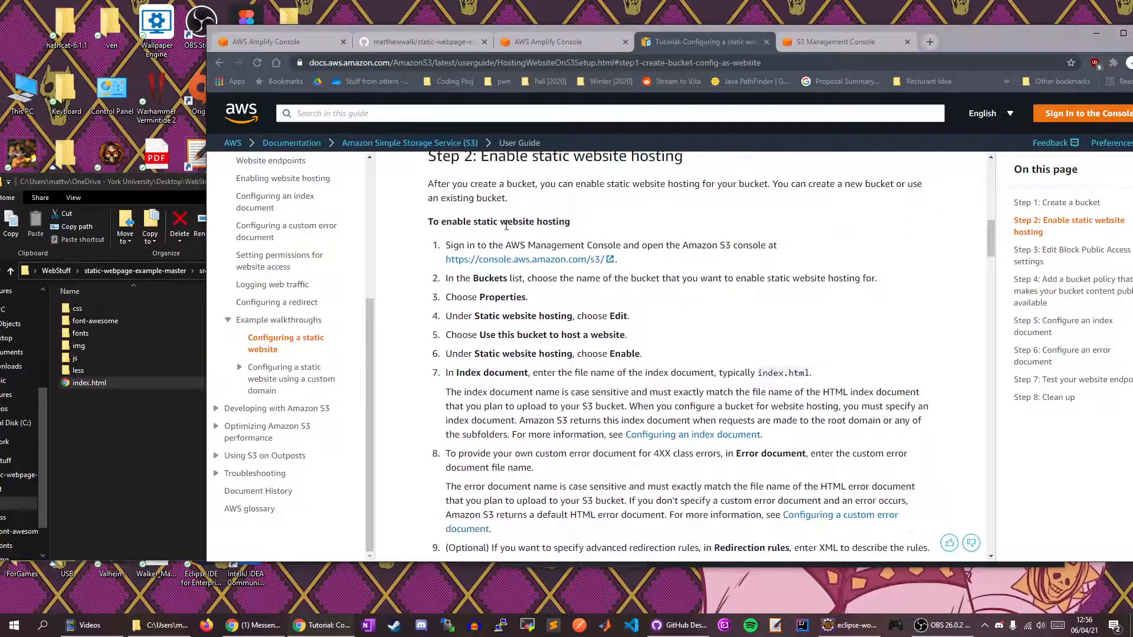
scroll(554, 223, "down", 1)
left_click_drag(556, 221, 894, 223)
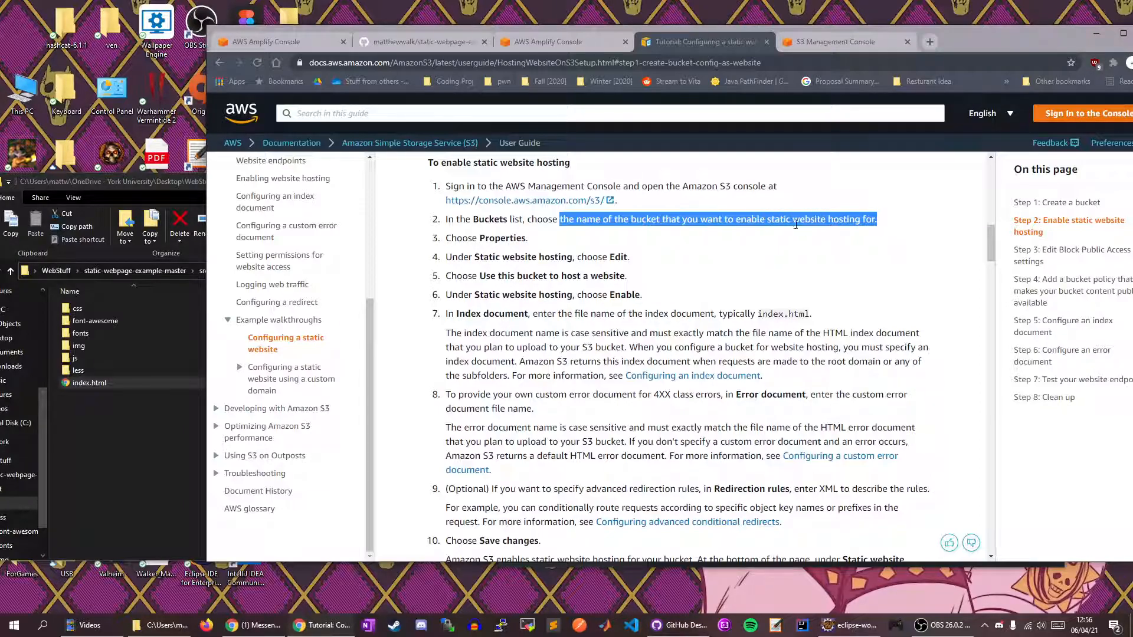
left_click(518, 239)
Open the newly created bucket and check the tutorial's instruction on choosing Properties.
left_click(828, 43)
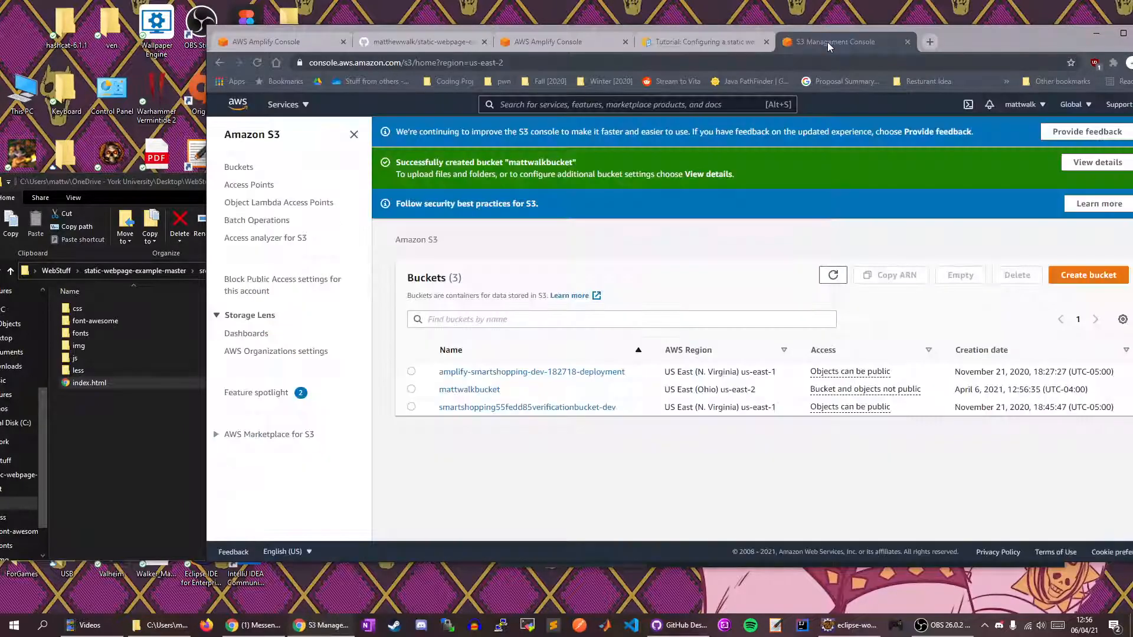
left_click(488, 391)
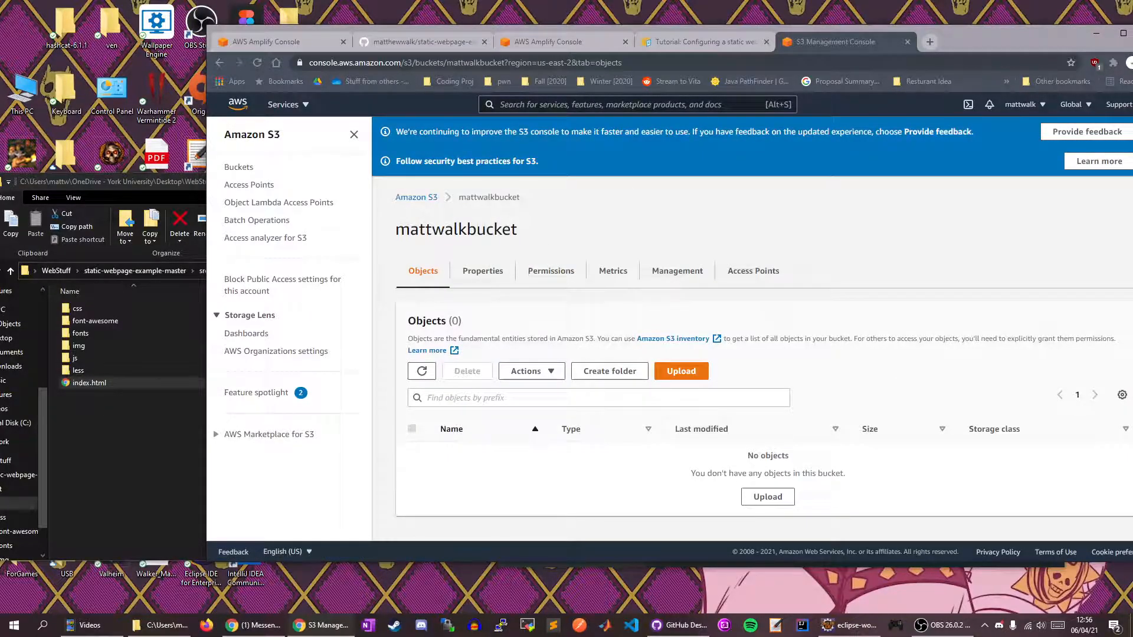
left_click(702, 41)
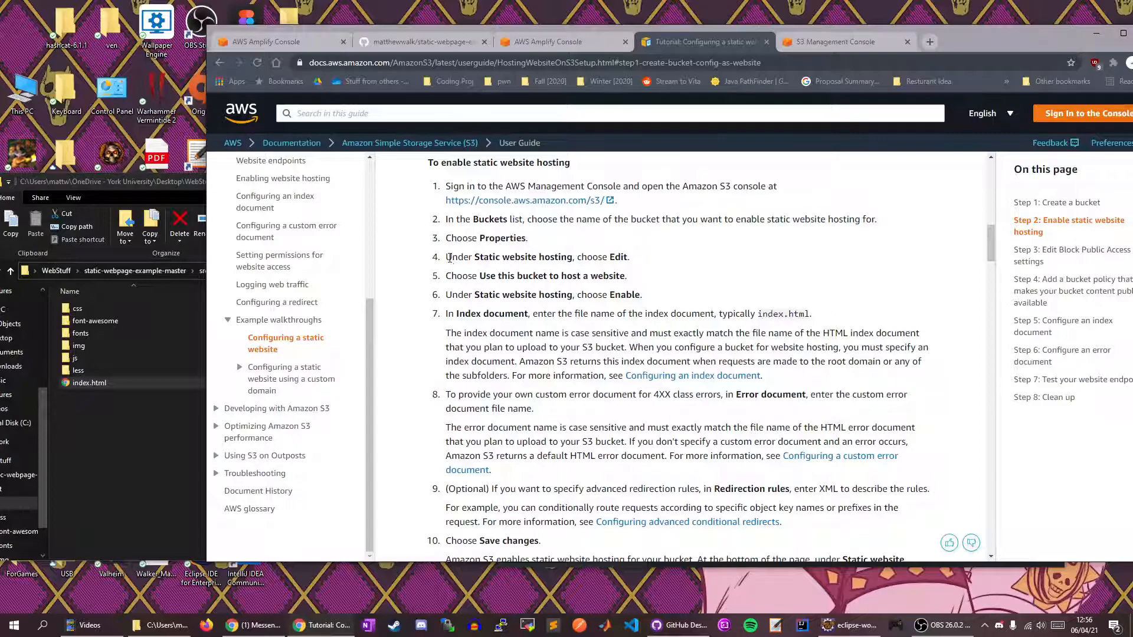
left_click_drag(452, 238, 538, 239)
left_click(838, 41)
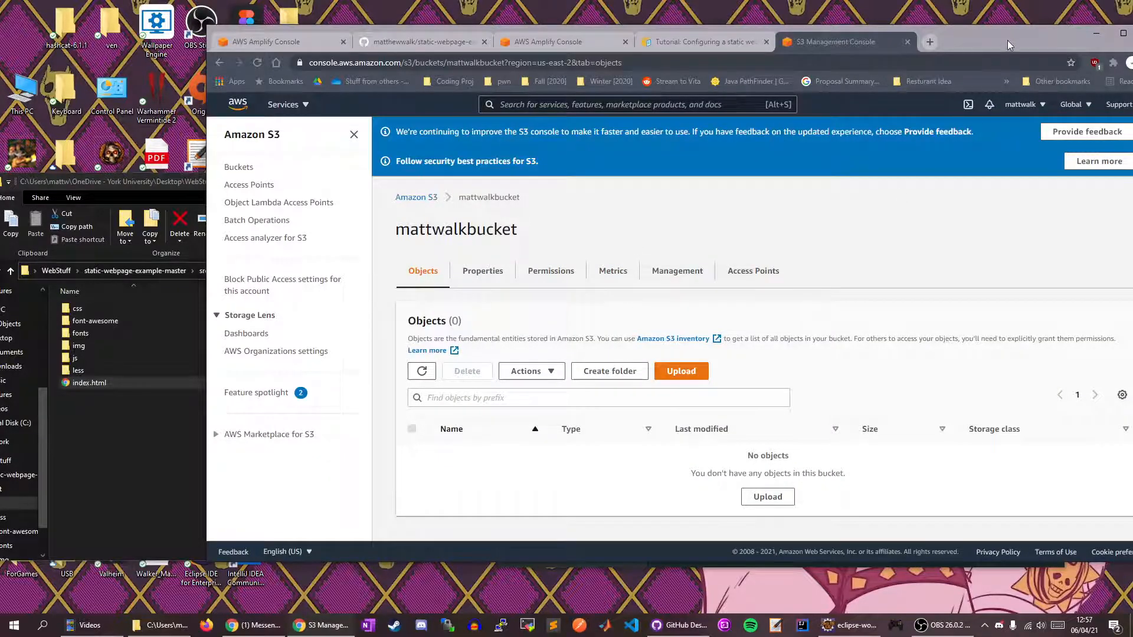
left_click_drag(1009, 48, 860, 34)
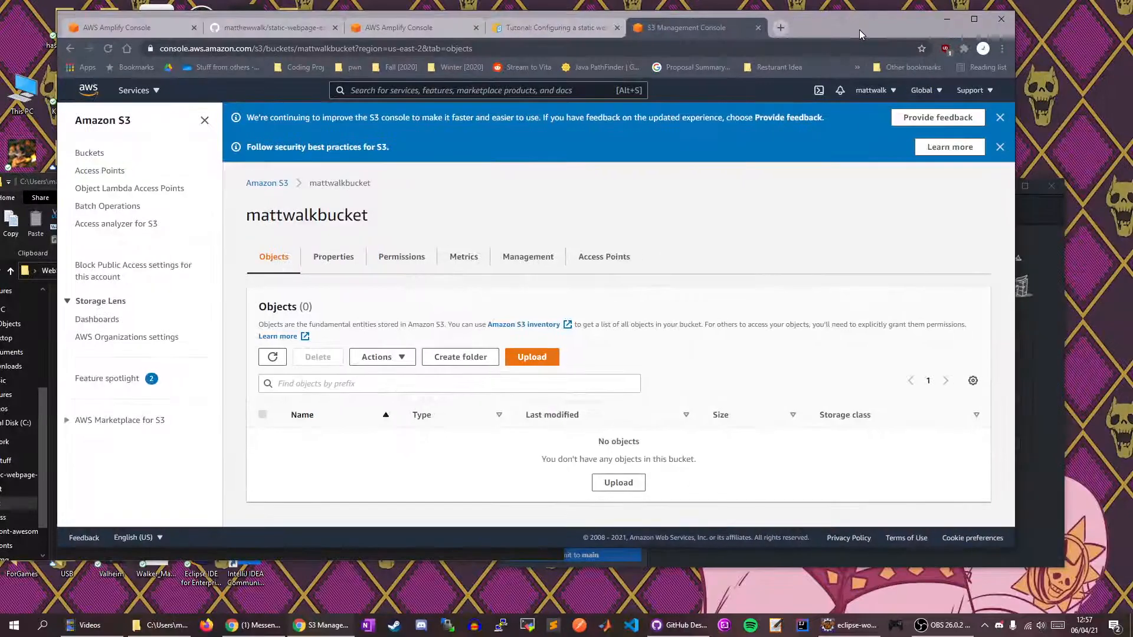
left_click(972, 381)
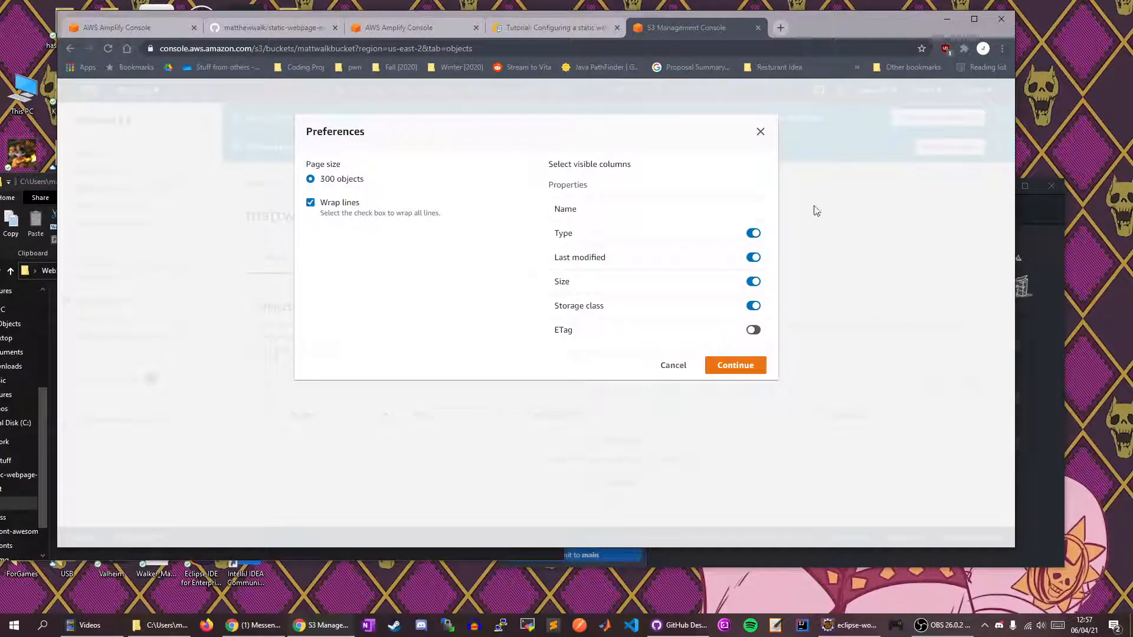
left_click(761, 131)
left_click(972, 383)
left_click(761, 134)
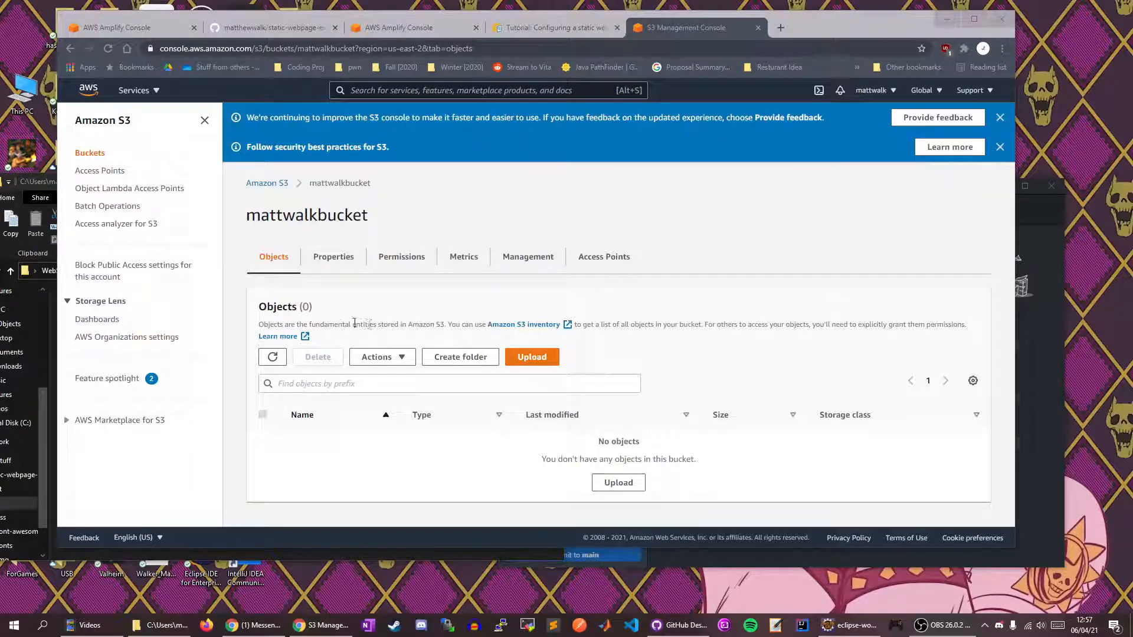
Open the bucket's properties and locate the Static website hosting section, checking the tutorial for what to look for.
left_click(335, 258)
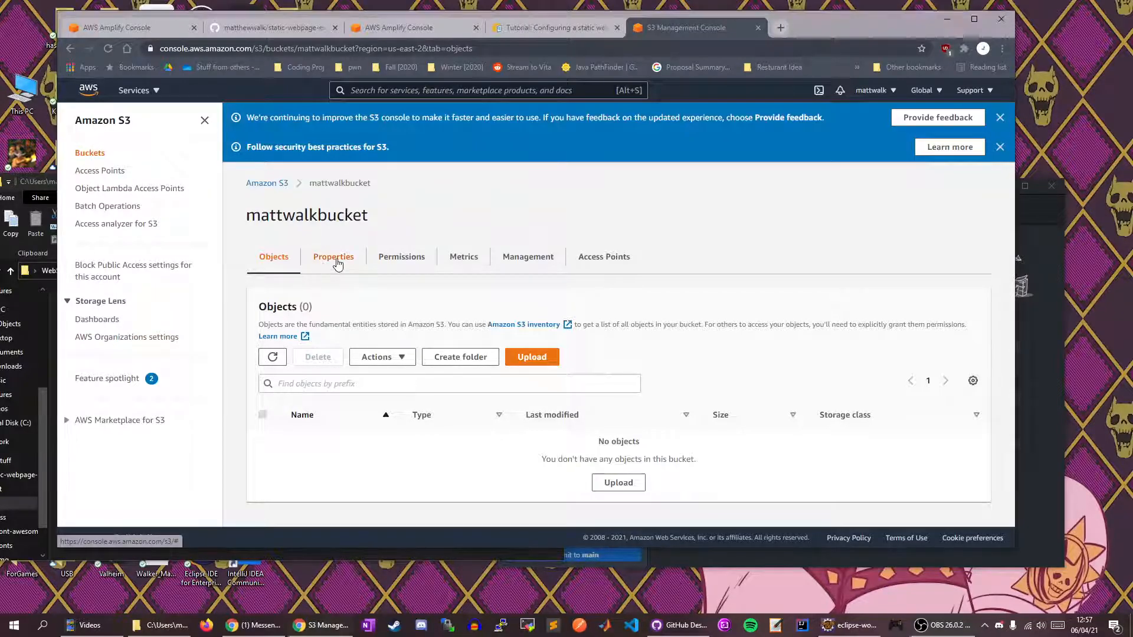
scroll(398, 357, "down", 3)
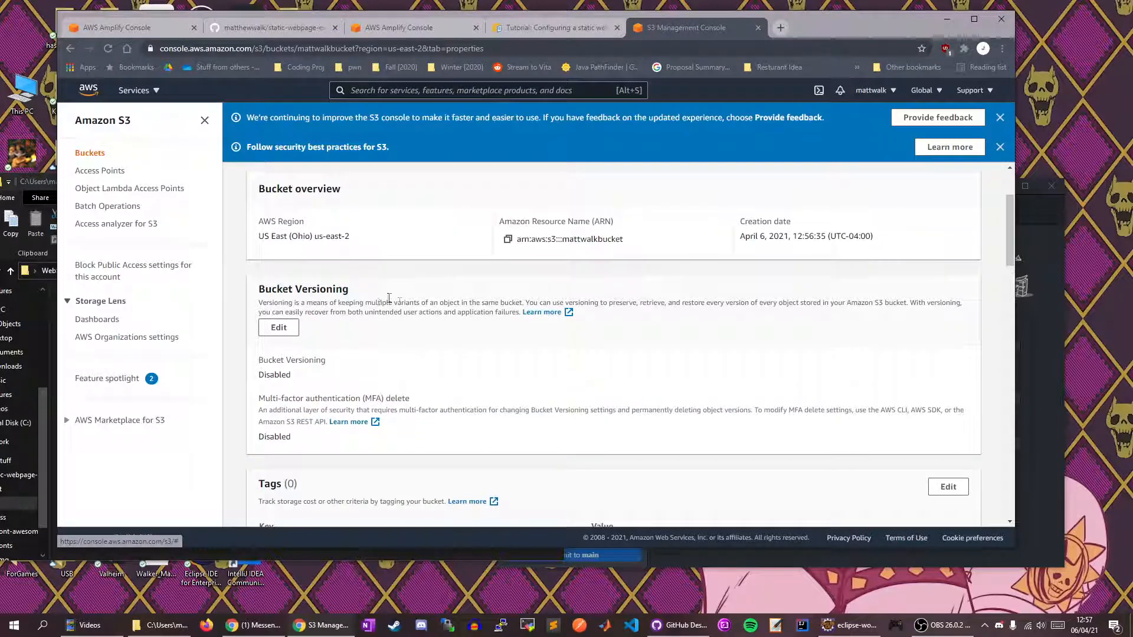
scroll(487, 293, "up", 2)
scroll(631, 331, "down", 10)
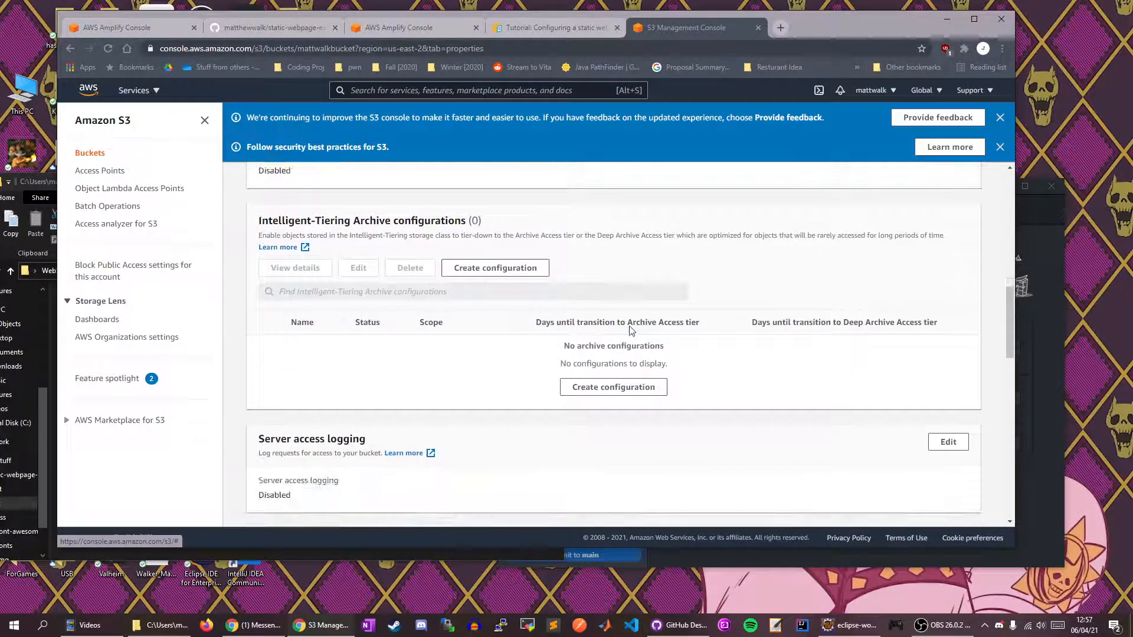
scroll(631, 332, "down", 7)
scroll(630, 328, "down", 4)
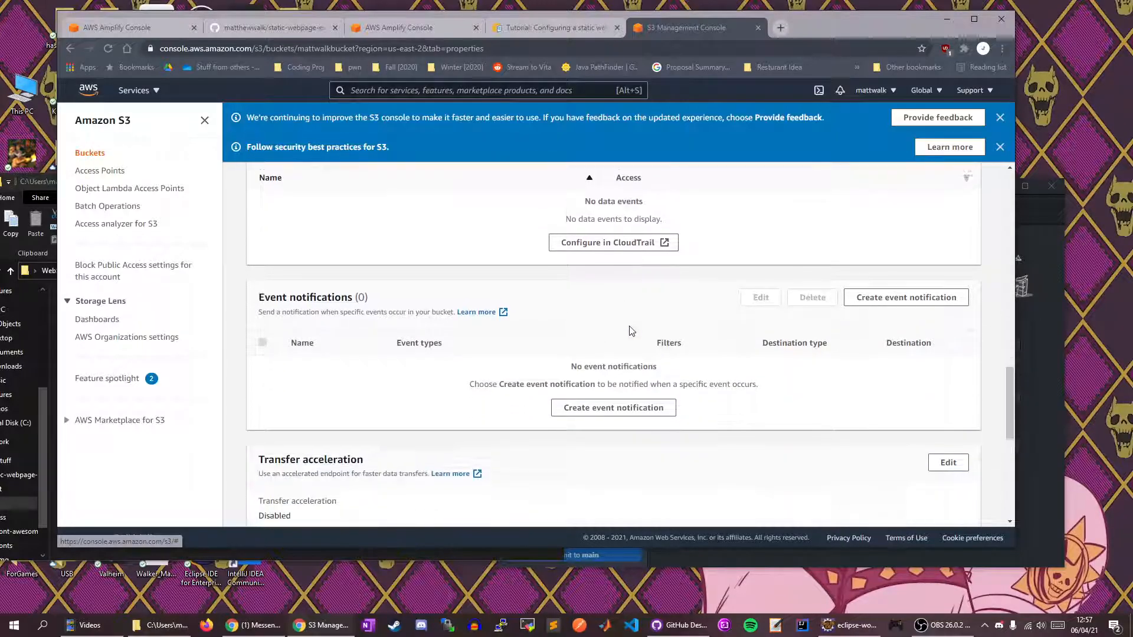
left_click(538, 26)
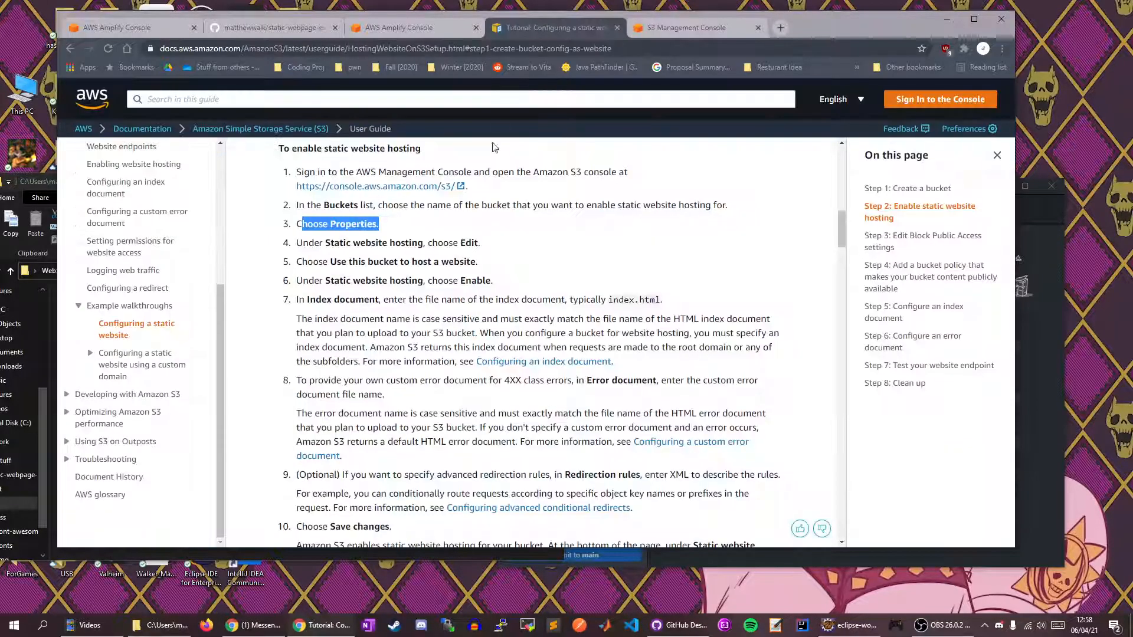
left_click(667, 29)
scroll(555, 329, "down", 5)
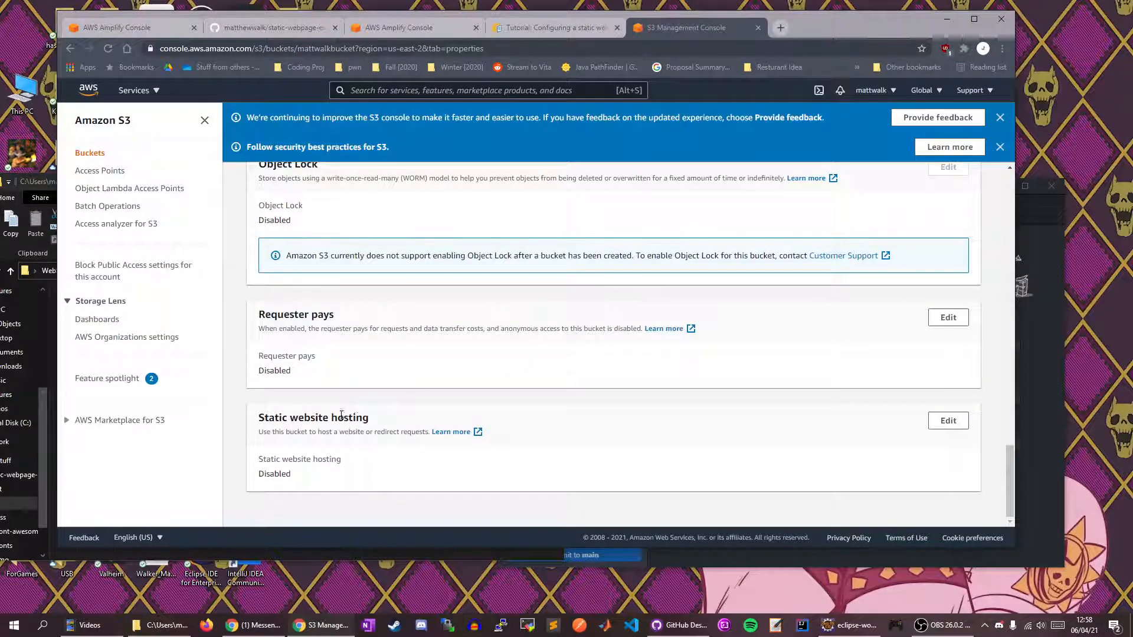
Edit the bucket's static website hosting setting and set it to Enable.
left_click(948, 420)
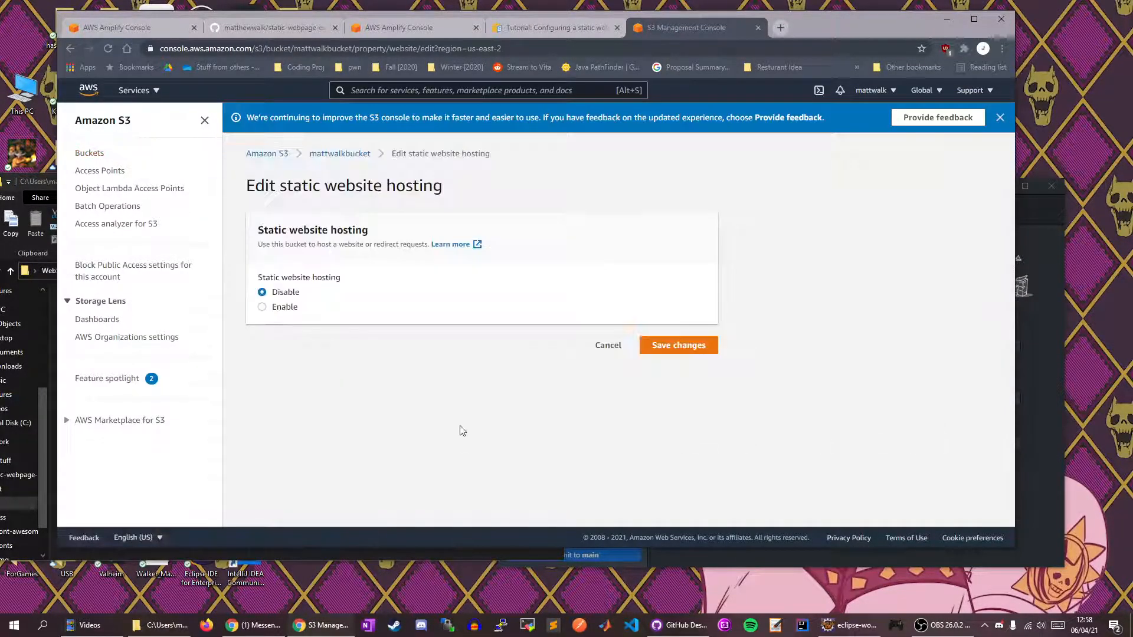
left_click(264, 310)
scroll(439, 354, "down", 1)
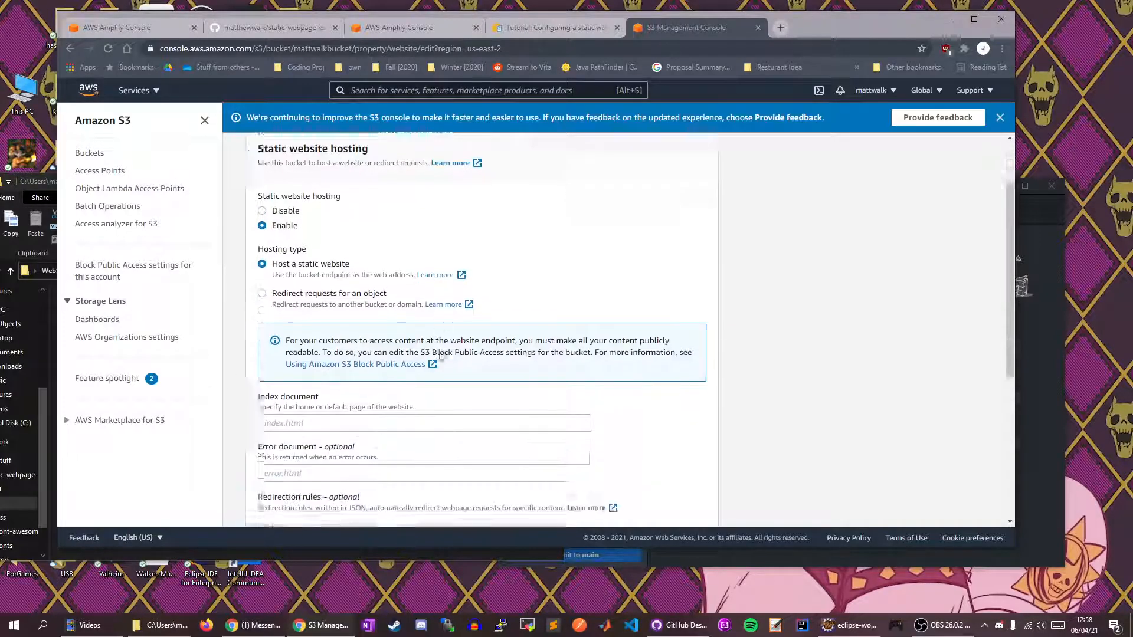
scroll(439, 354, "down", 1)
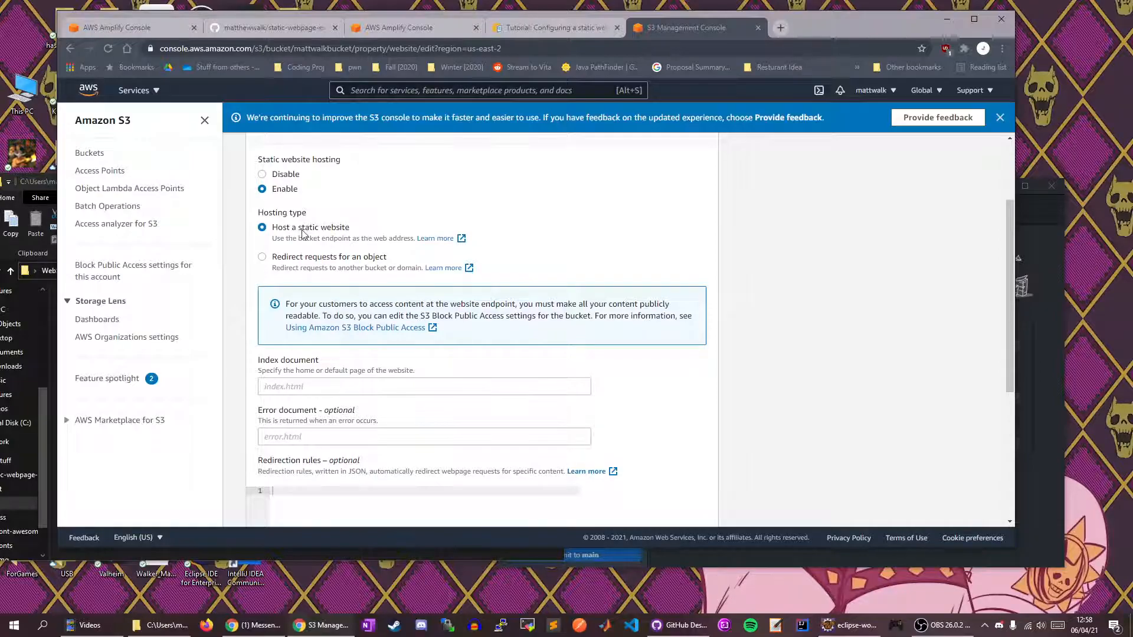
Set the index document to index.html, leave the error document empty and save the static website hosting changes.
scroll(353, 236, "down", 2)
left_click(342, 272)
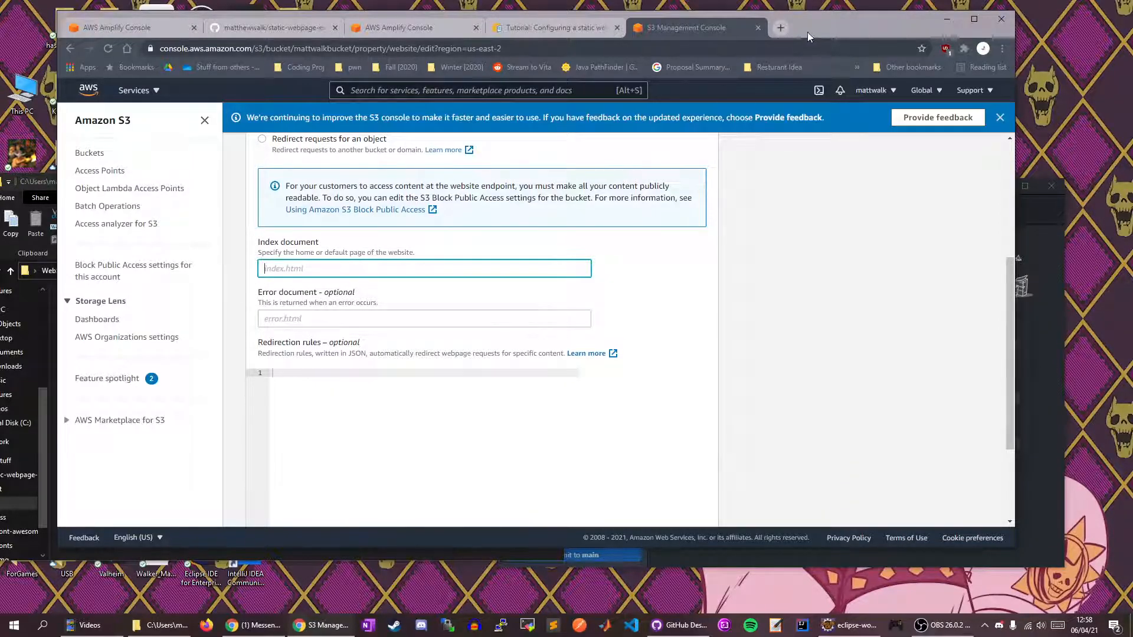
left_click_drag(806, 33, 961, 31)
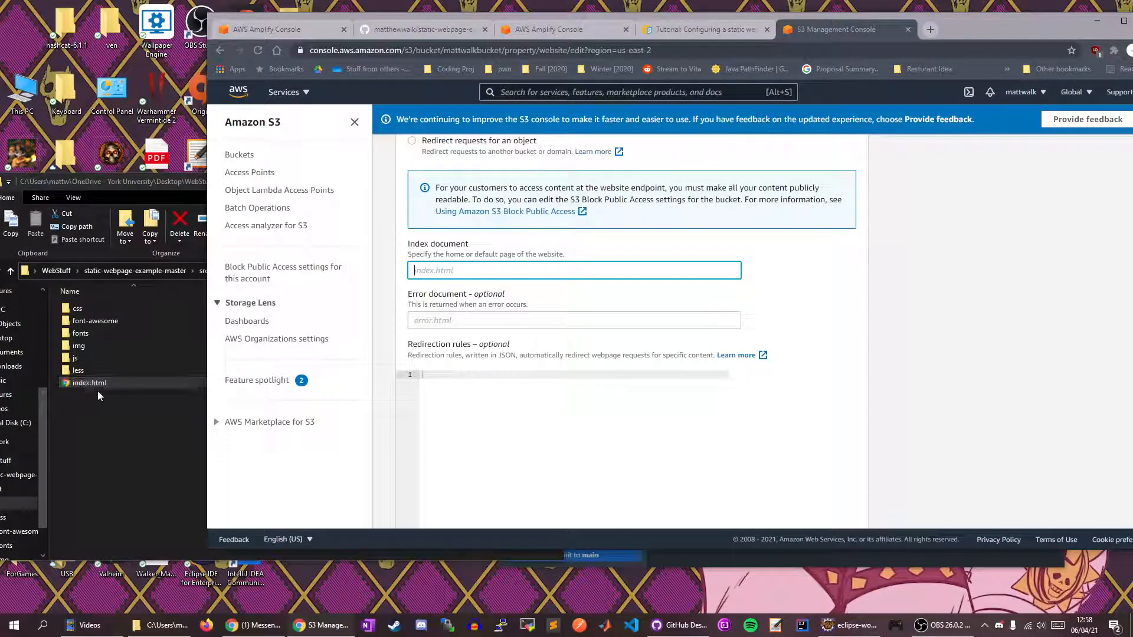
type("index.hy")
key("BackSpace")
key("BackSpace")
type("ml")
left_click(485, 325)
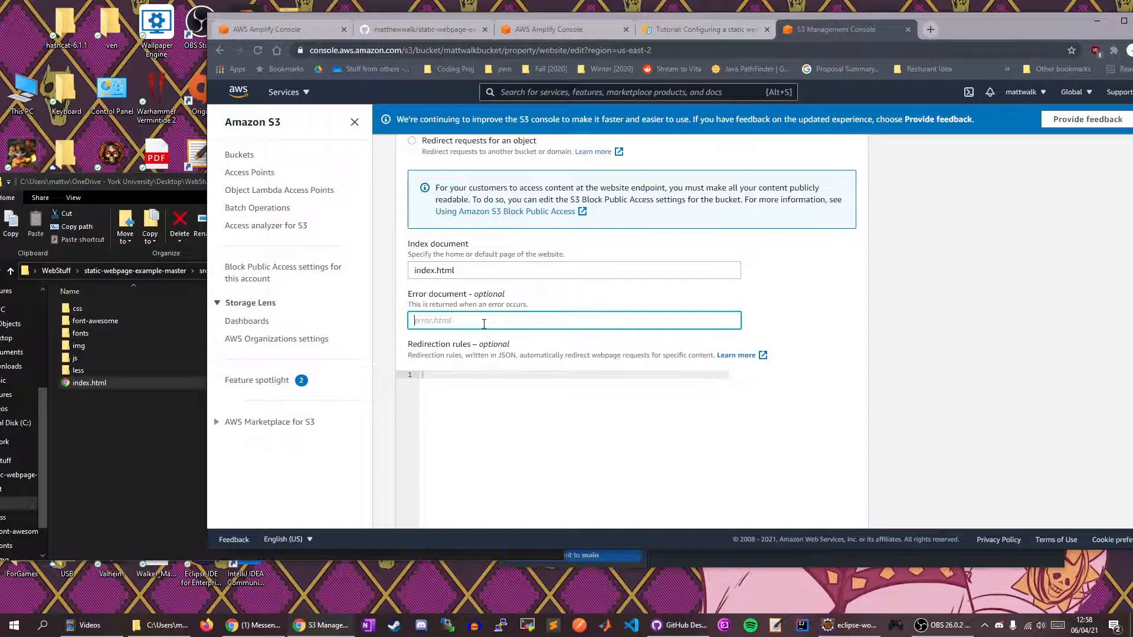
scroll(602, 281, "down", 2)
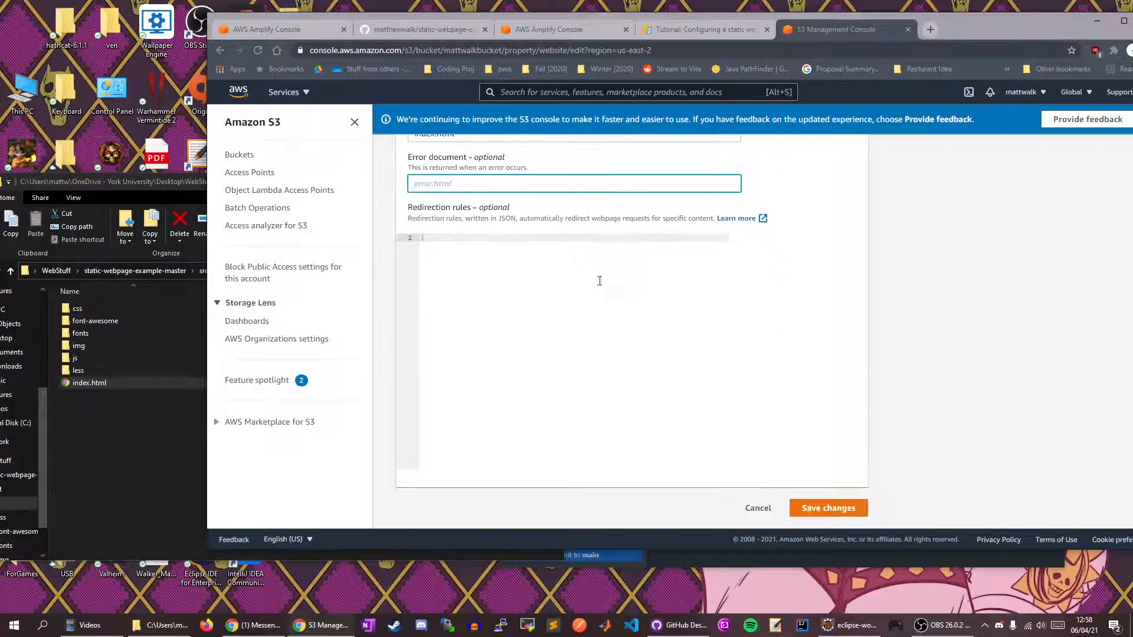
left_click(829, 508)
Compare the bucket's properties with the tutorial's instruction to use this bucket to host a website.
scroll(571, 328, "down", 1)
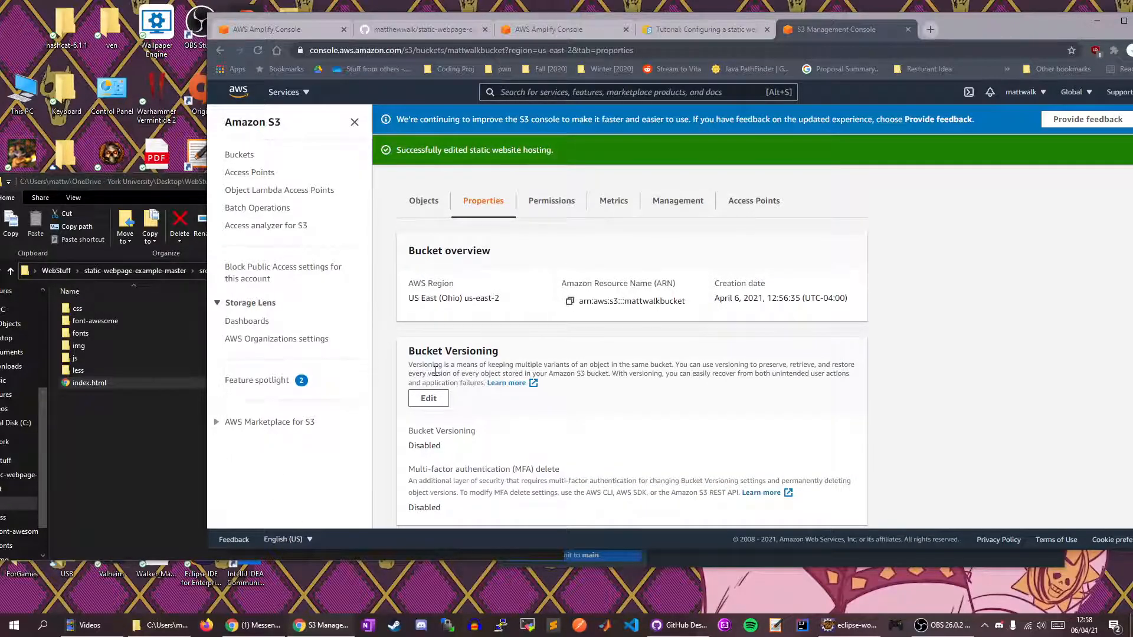
scroll(436, 371, "down", 2)
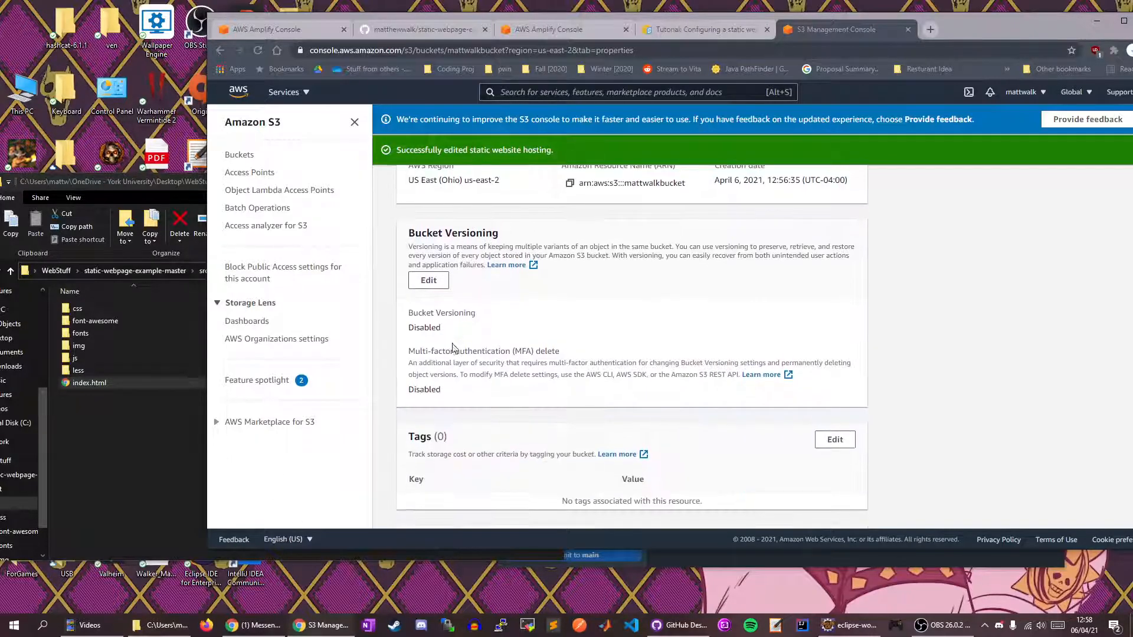
left_click(706, 28)
left_click(482, 258)
left_click_drag(463, 264, 630, 267)
left_click(831, 27)
scroll(618, 286, "down", 6)
scroll(618, 286, "down", 15)
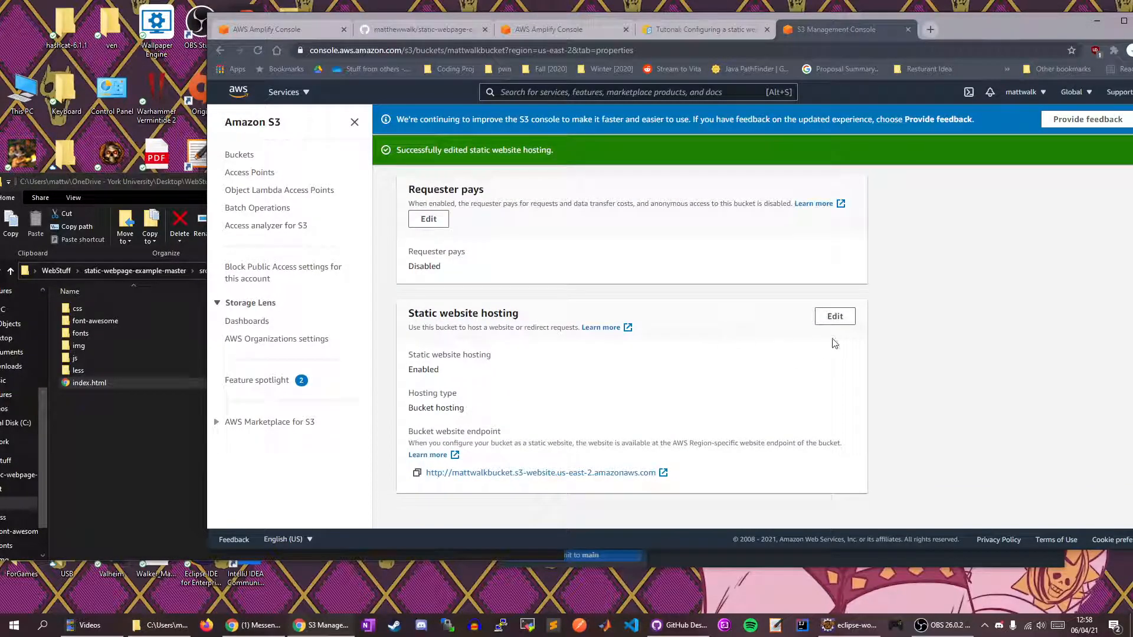
scroll(561, 406, "up", 8)
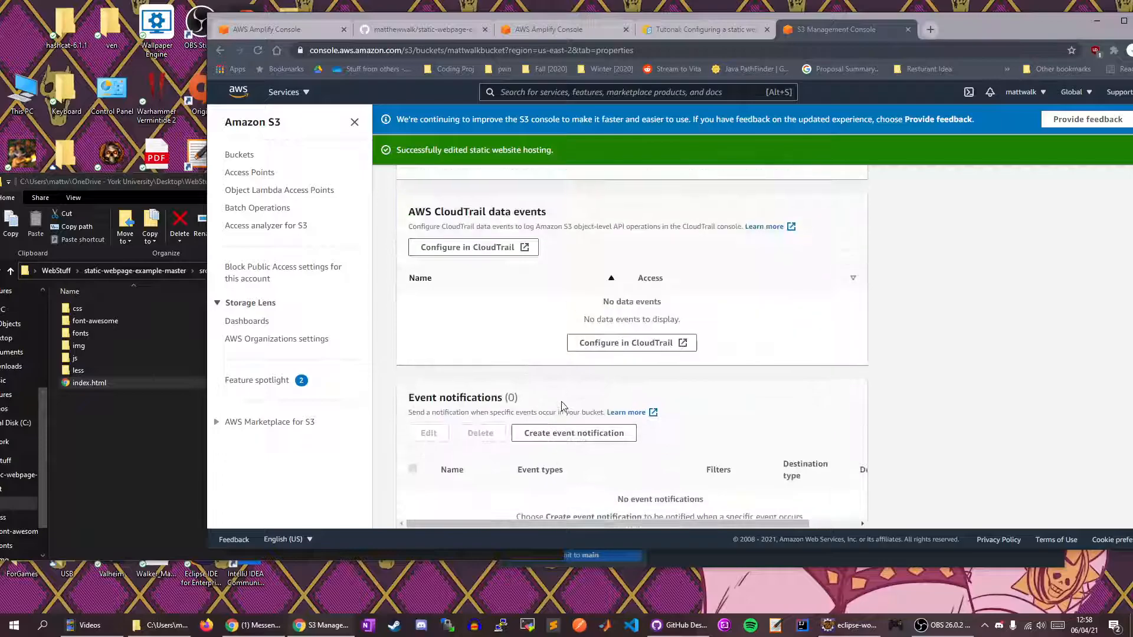
Search the bucket's properties page for "use this".
key("ctrl+f")
type("use t")
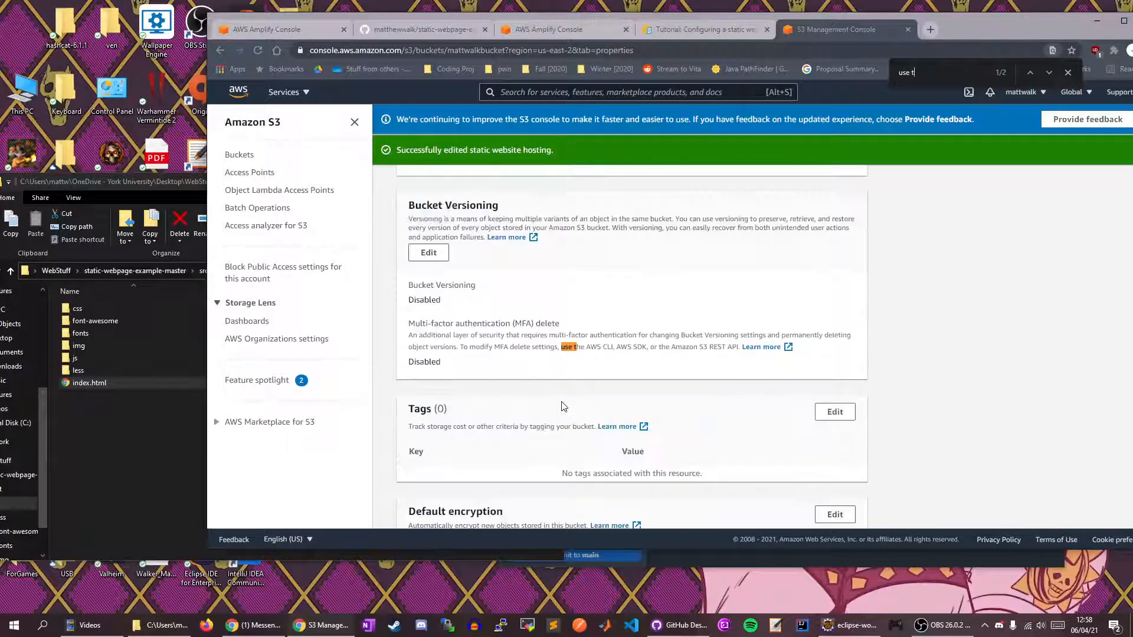
type("his")
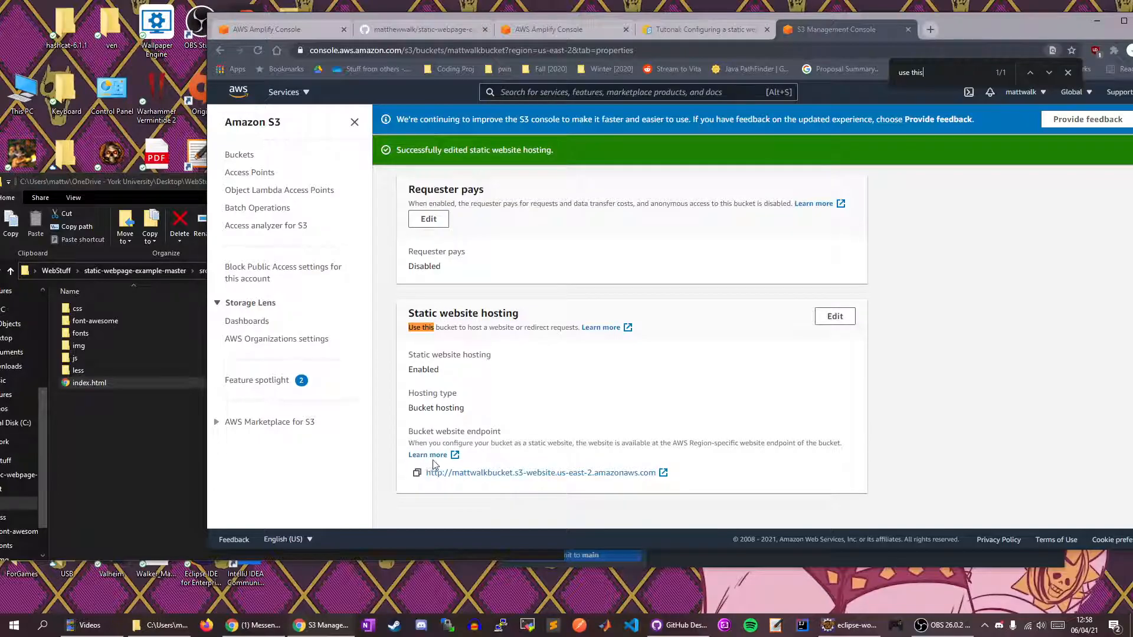
View the bucket website endpoint in a new browser tab, and close that tab.
right_click(531, 475)
left_click(567, 480)
left_click(954, 30)
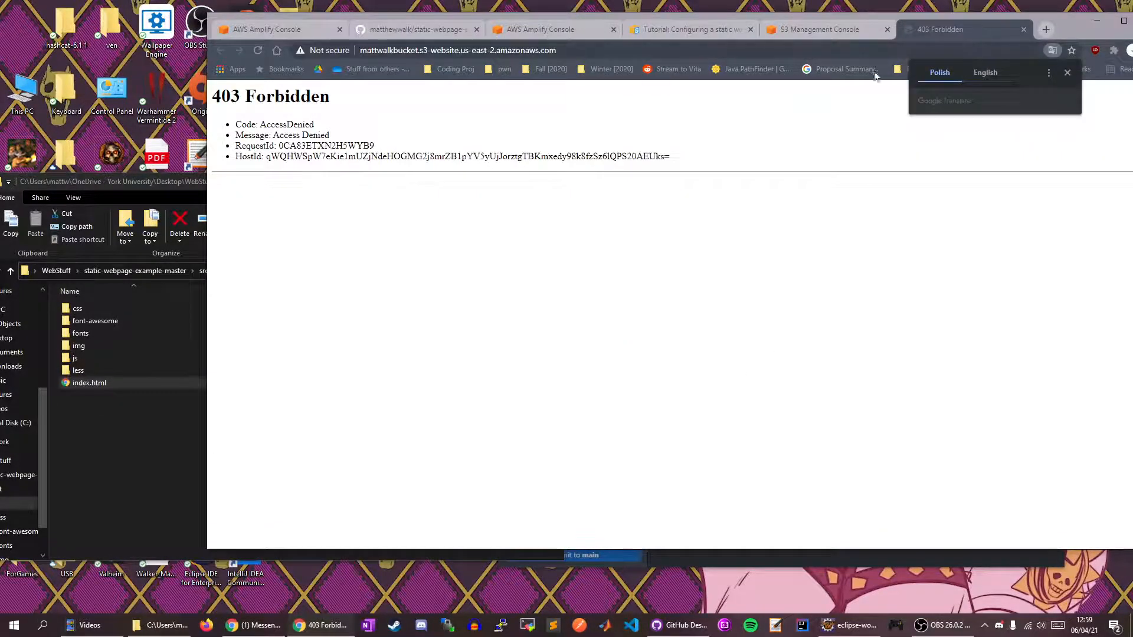
left_click(1023, 29)
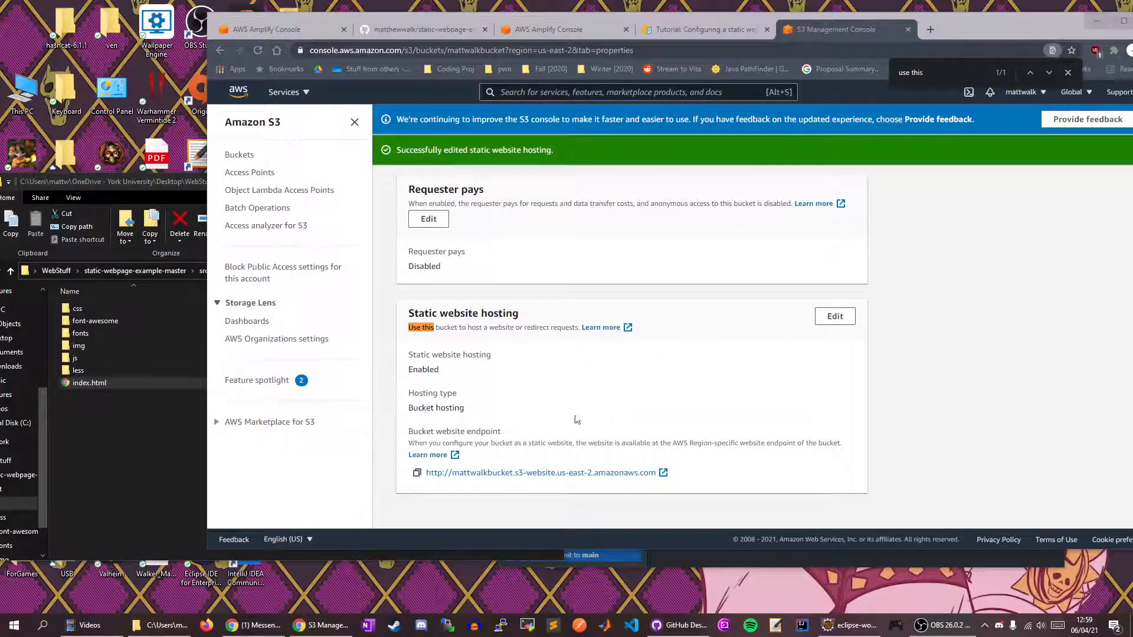
Review the static website hosting configuration in its edit form and return to the bucket's properties without changing anything.
left_click(834, 316)
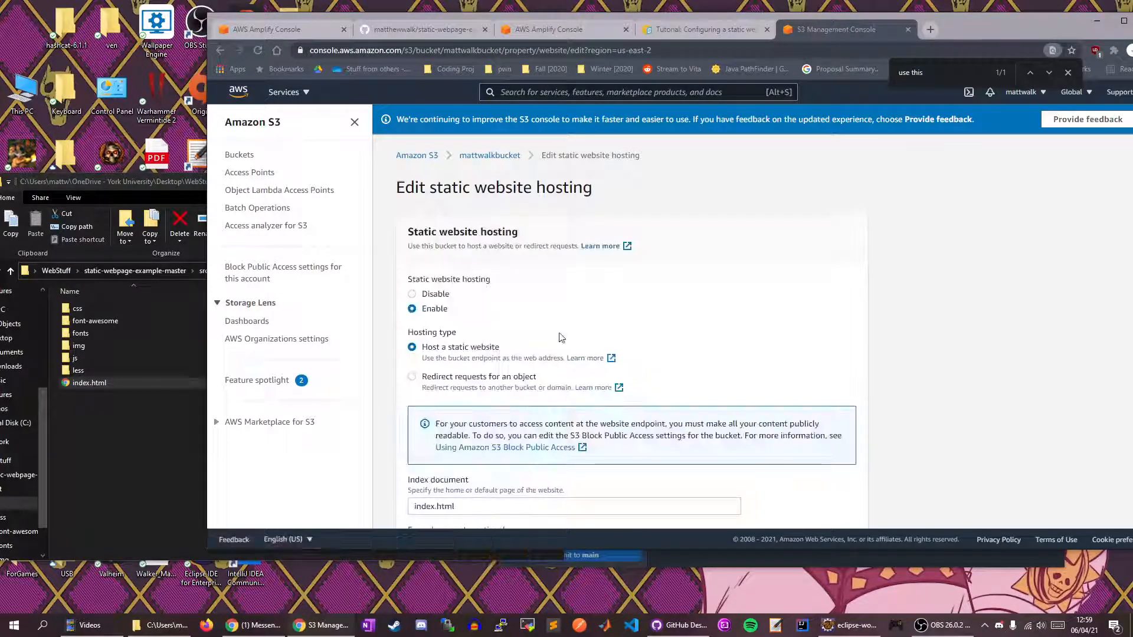
scroll(584, 354, "down", 6)
scroll(413, 253, "up", 5)
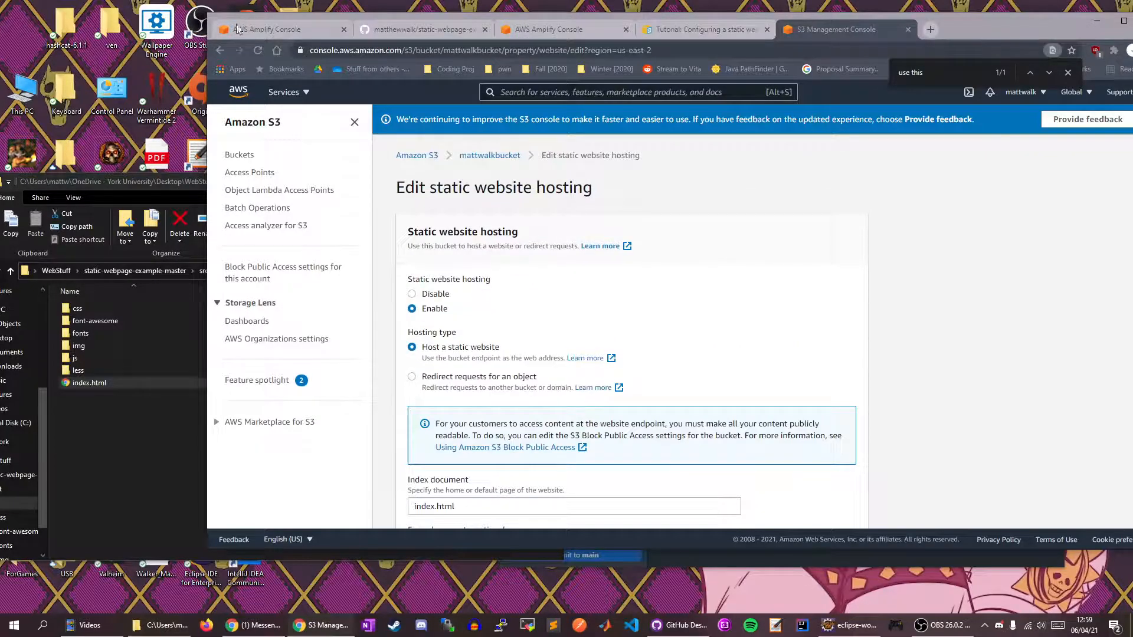
left_click(221, 51)
scroll(614, 402, "down", 3)
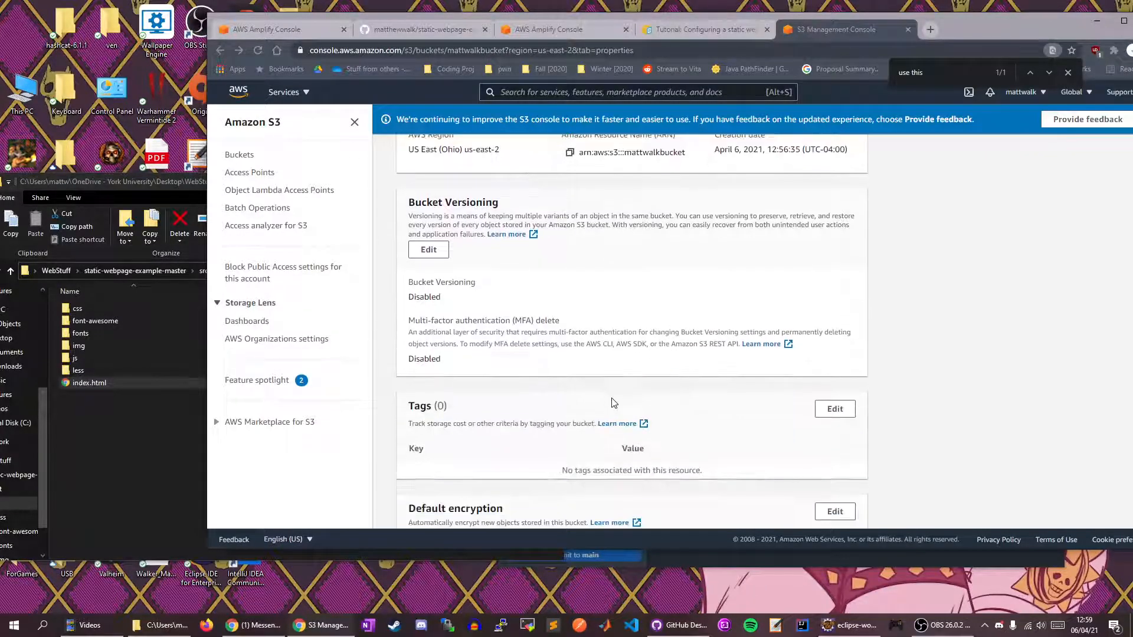
scroll(613, 403, "down", 10)
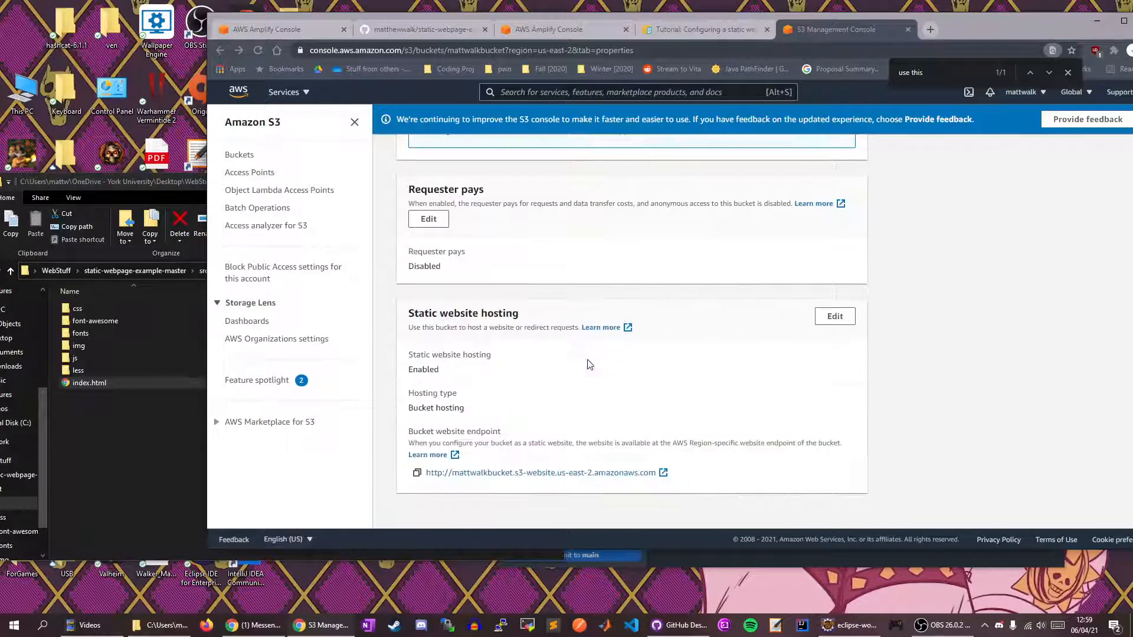
Visit the bucket website endpoint in a separate browser tab again, check the error message, and close the tab.
right_click(581, 473)
left_click(607, 348)
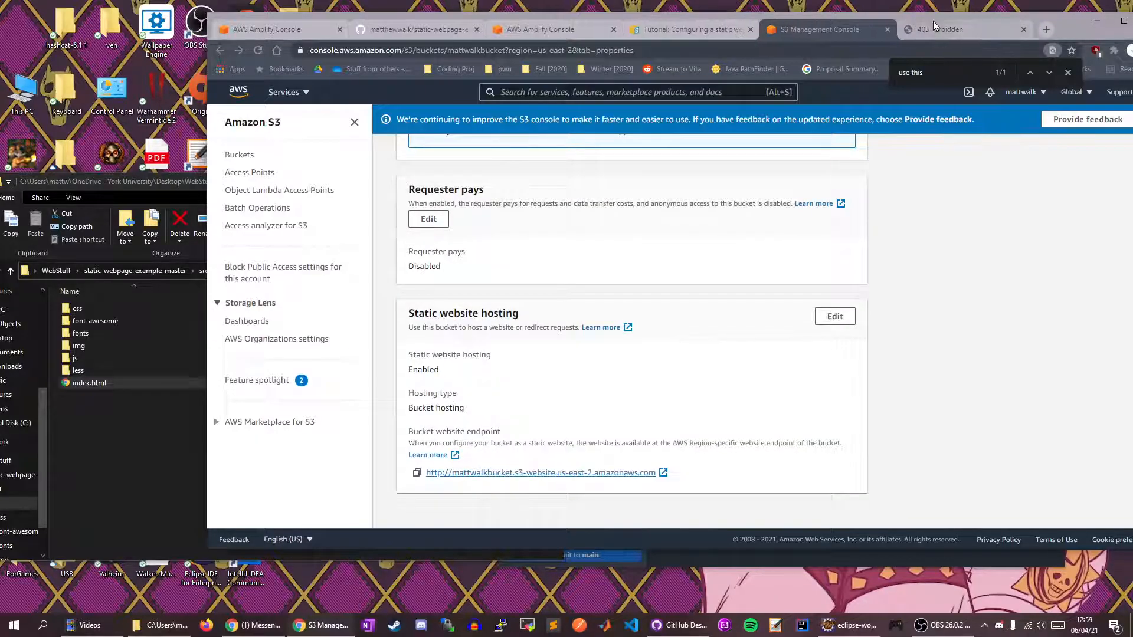
left_click(933, 25)
double_click(252, 135)
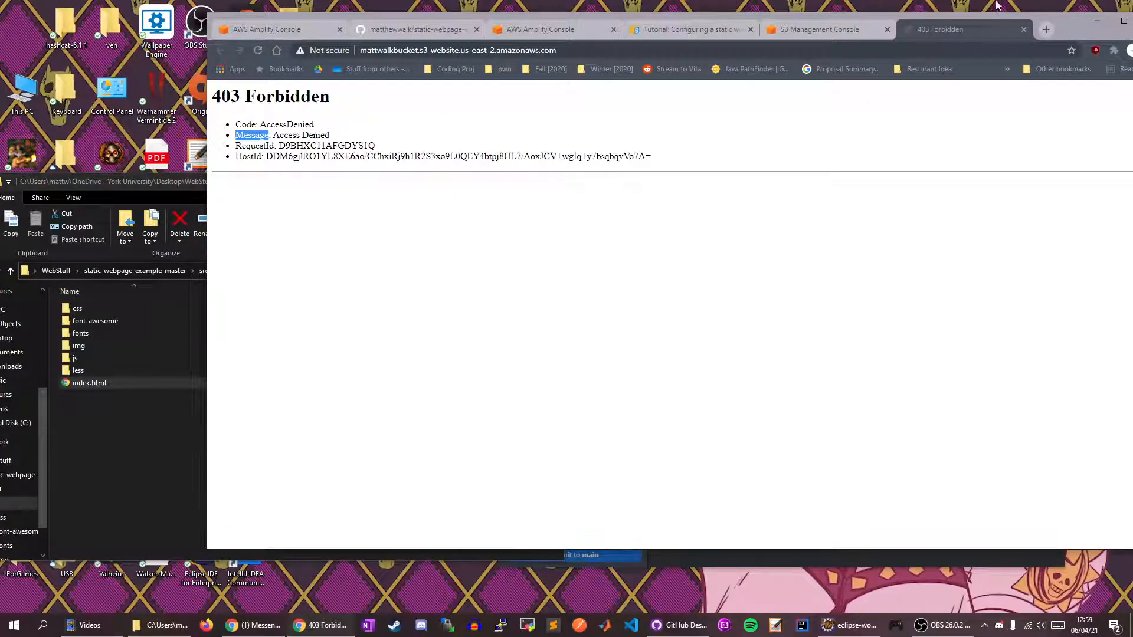
left_click(1022, 30)
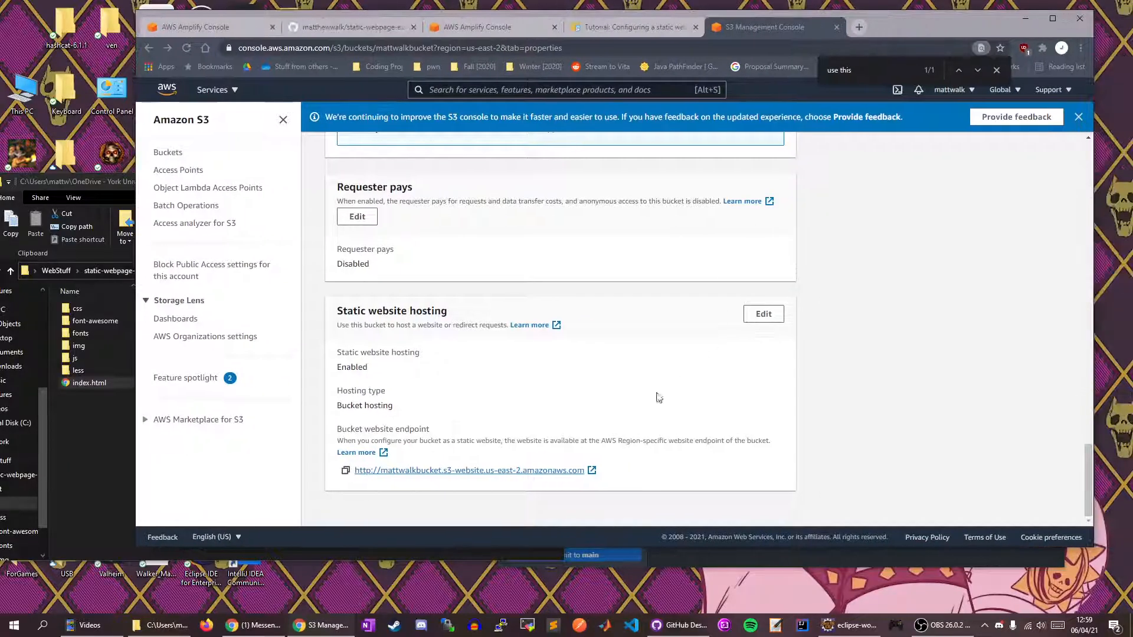
Check the tutorial's Block Public Access instructions and show the bucket's permissions.
scroll(649, 456, "up", 20)
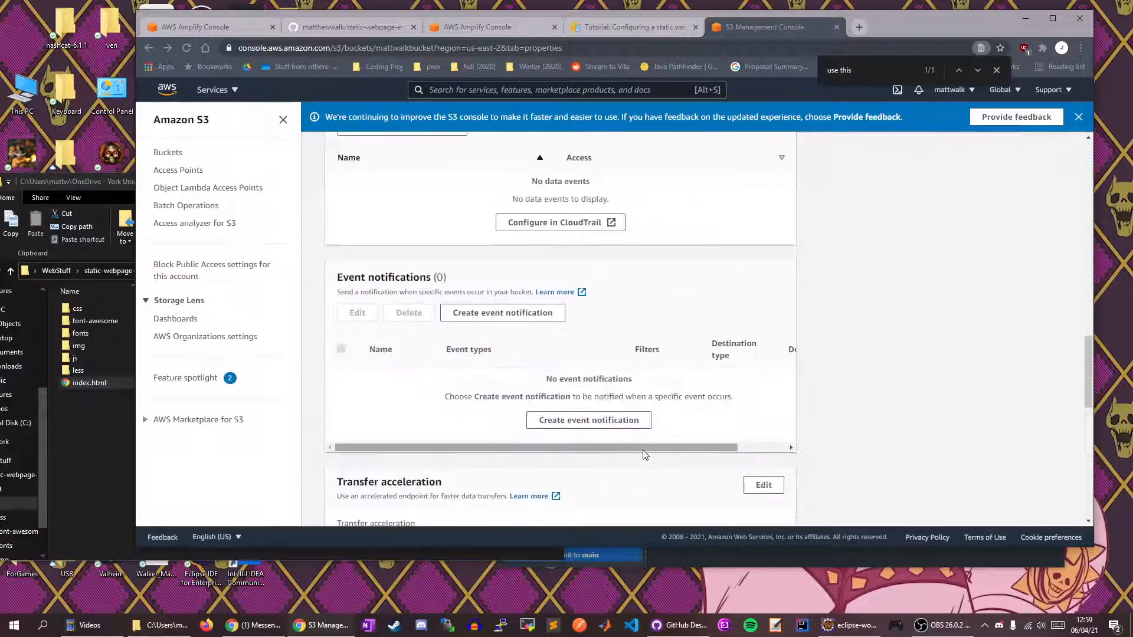
right_click(645, 454)
scroll(645, 454, "up", 5)
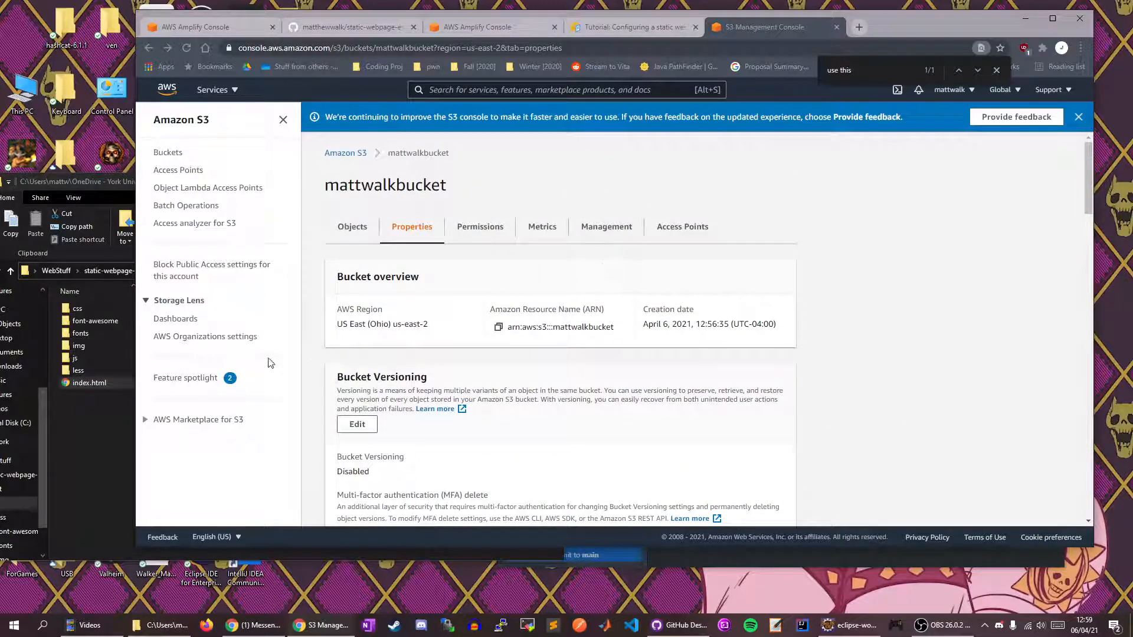
left_click(651, 18)
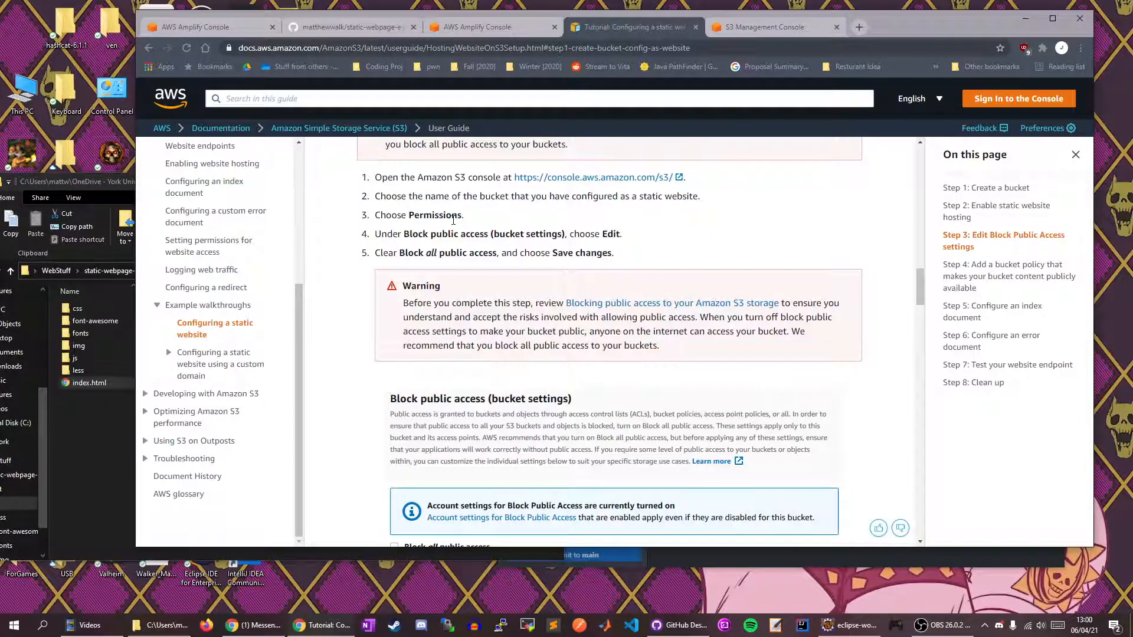
left_click(784, 29)
left_click(478, 222)
scroll(457, 361, "down", 4)
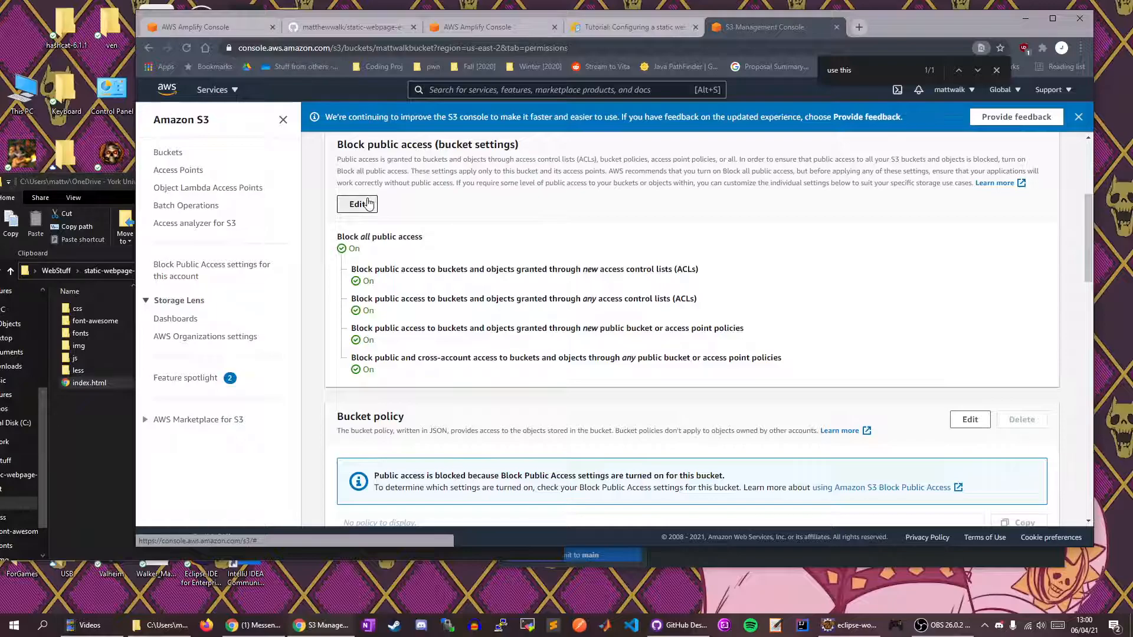
Turn off Block all public access for the bucket, save the changes and approve them by entering "confirm".
left_click(367, 204)
left_click(341, 323)
scroll(733, 411, "down", 2)
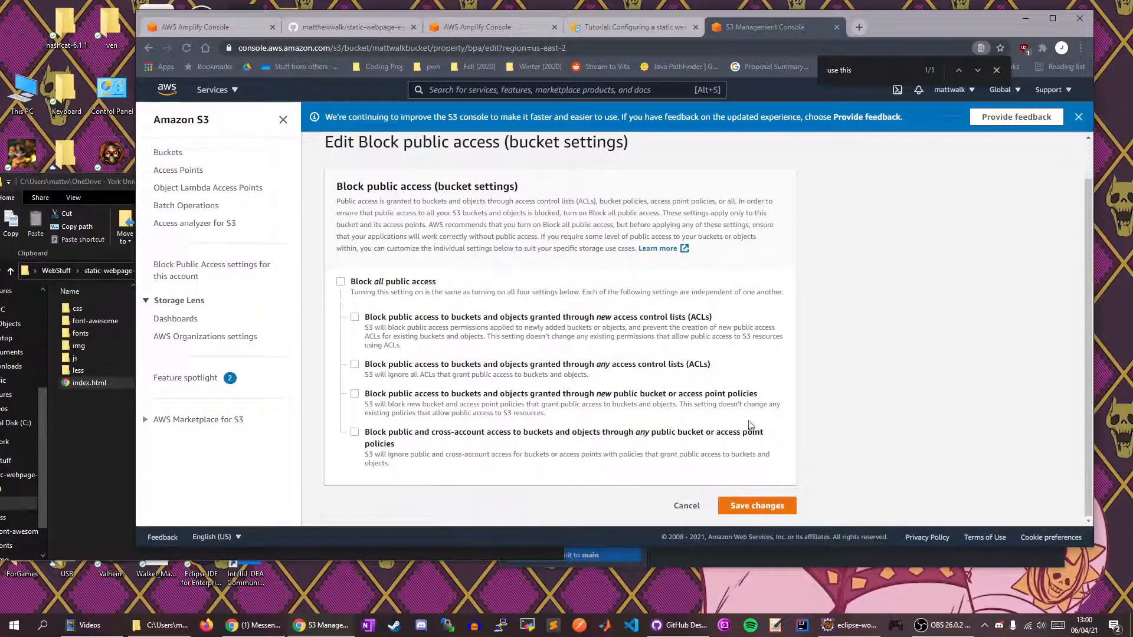
left_click(755, 506)
left_click(593, 350)
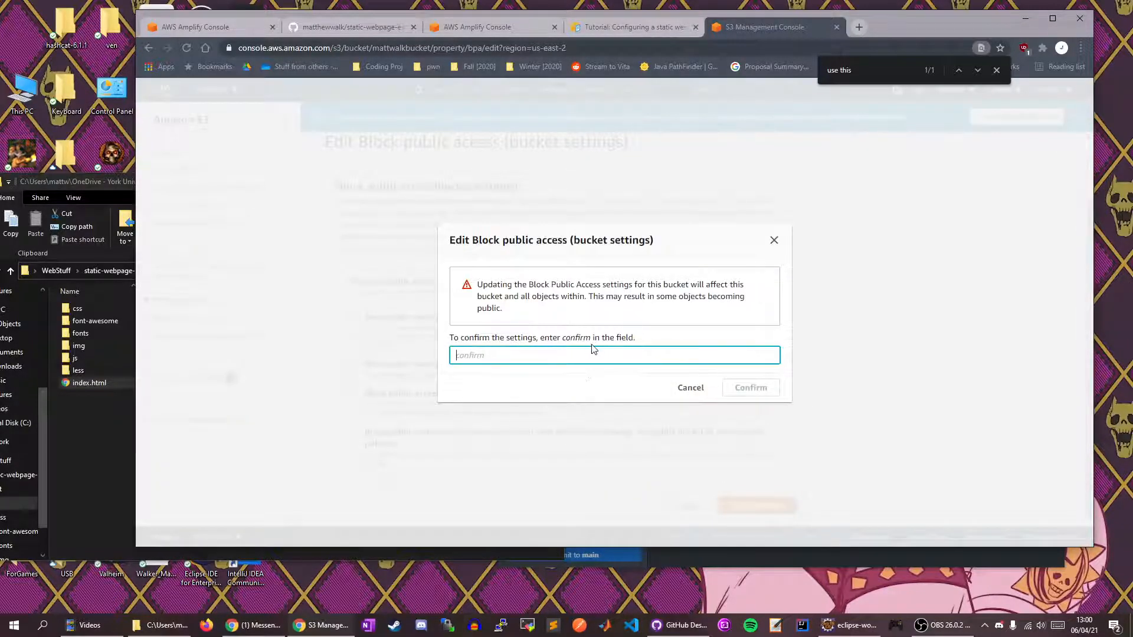
type("confirm")
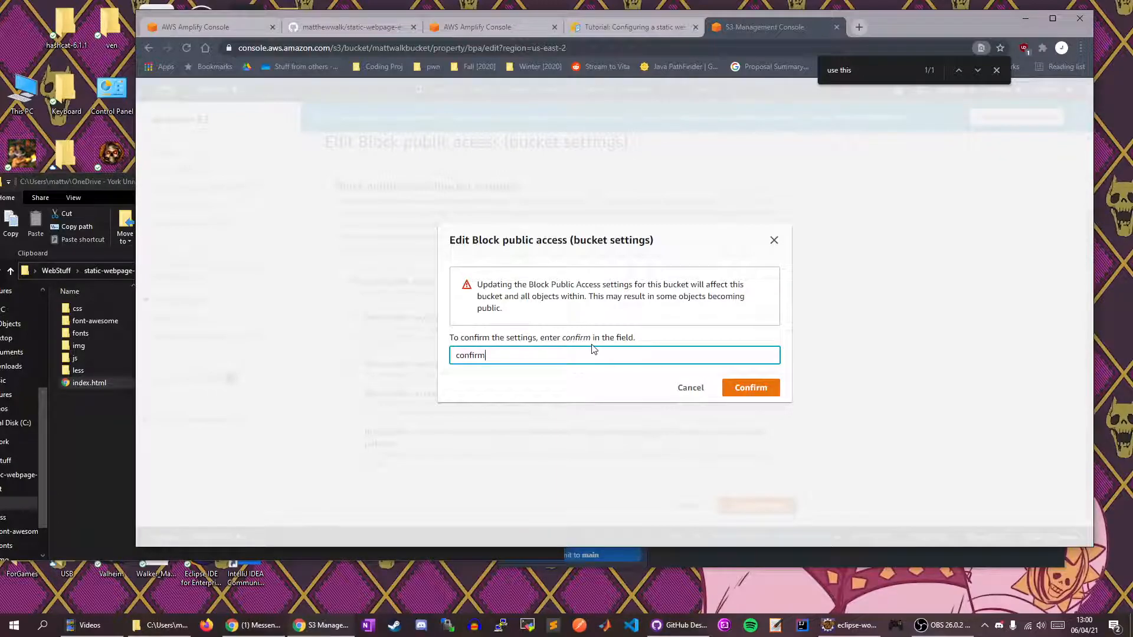
left_click(749, 387)
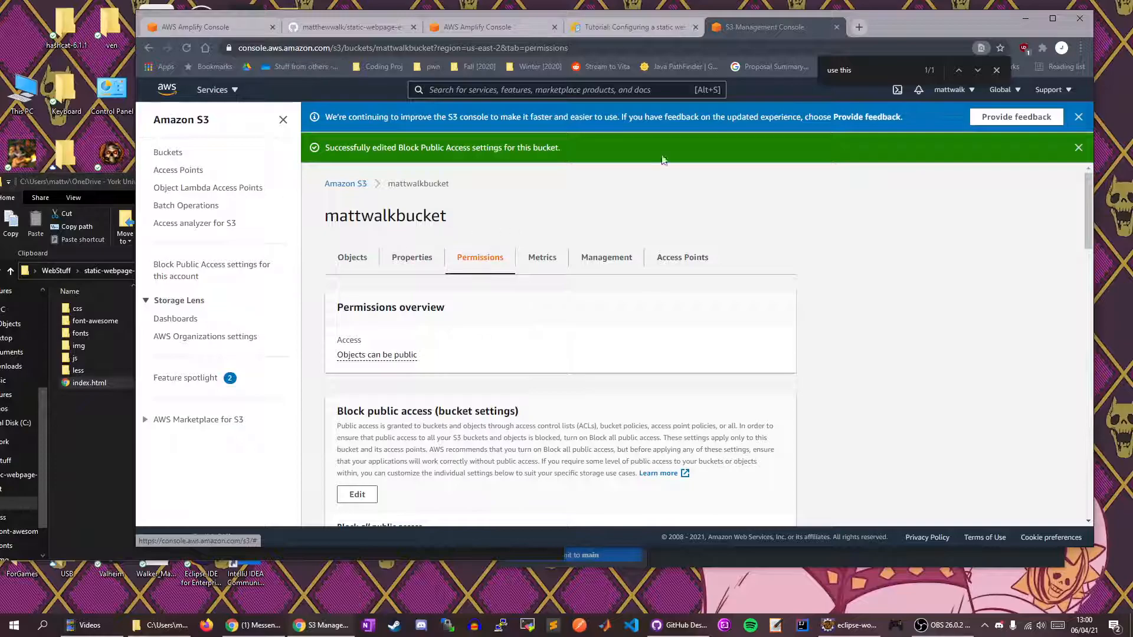
Read the tutorial's Step 4 on adding a bucket policy that makes the bucket content publicly available.
left_click(646, 30)
scroll(523, 311, "down", 4)
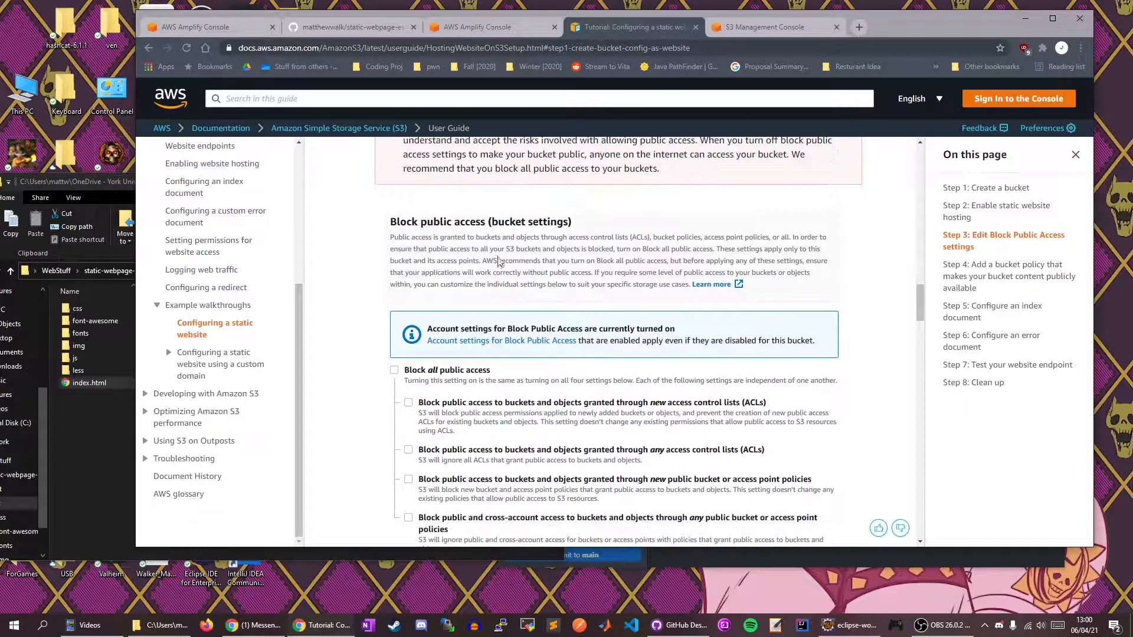
scroll(508, 285, "down", 3)
scroll(506, 285, "down", 5)
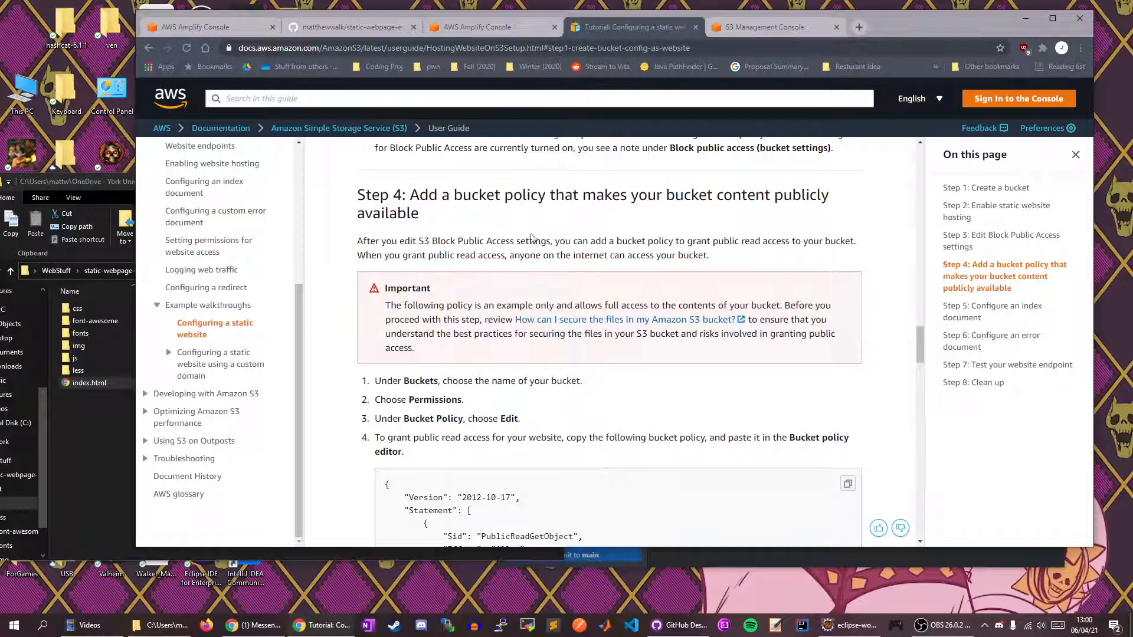
scroll(542, 236, "down", 3)
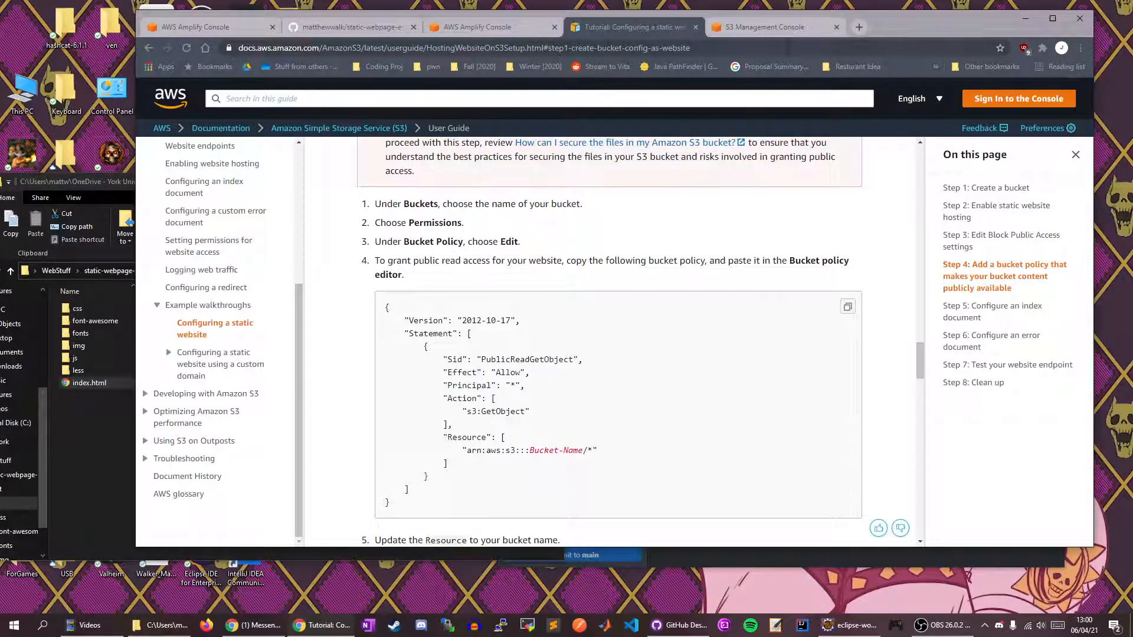
Open the bucket policy for editing from the bucket's permissions.
left_click(768, 27)
scroll(462, 267, "down", 3)
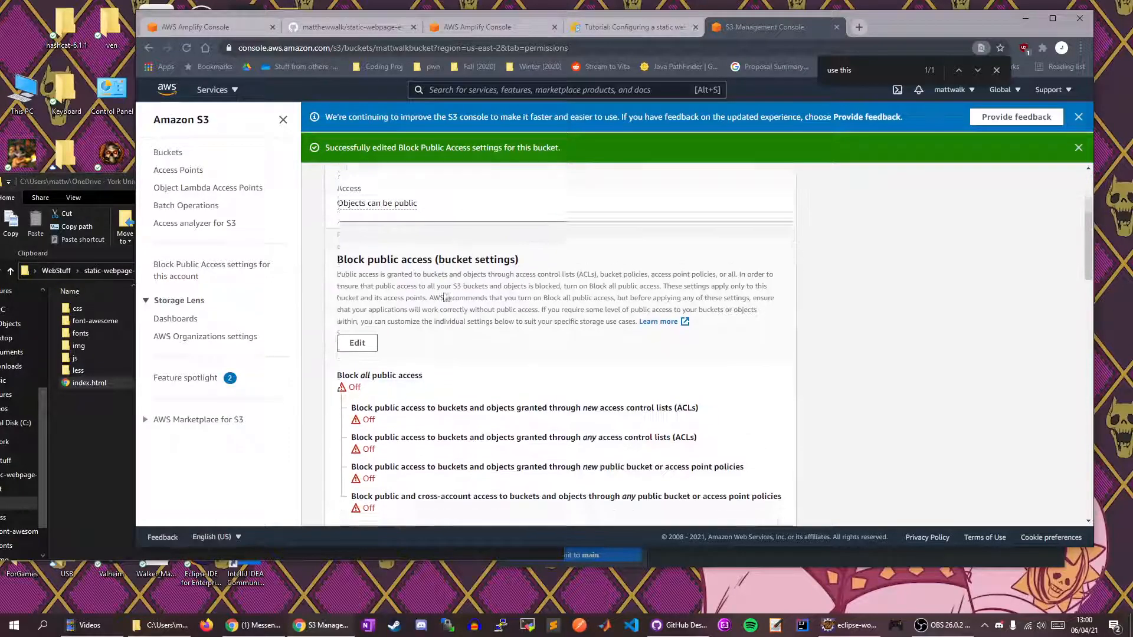
scroll(445, 291, "down", 5)
left_click(357, 275)
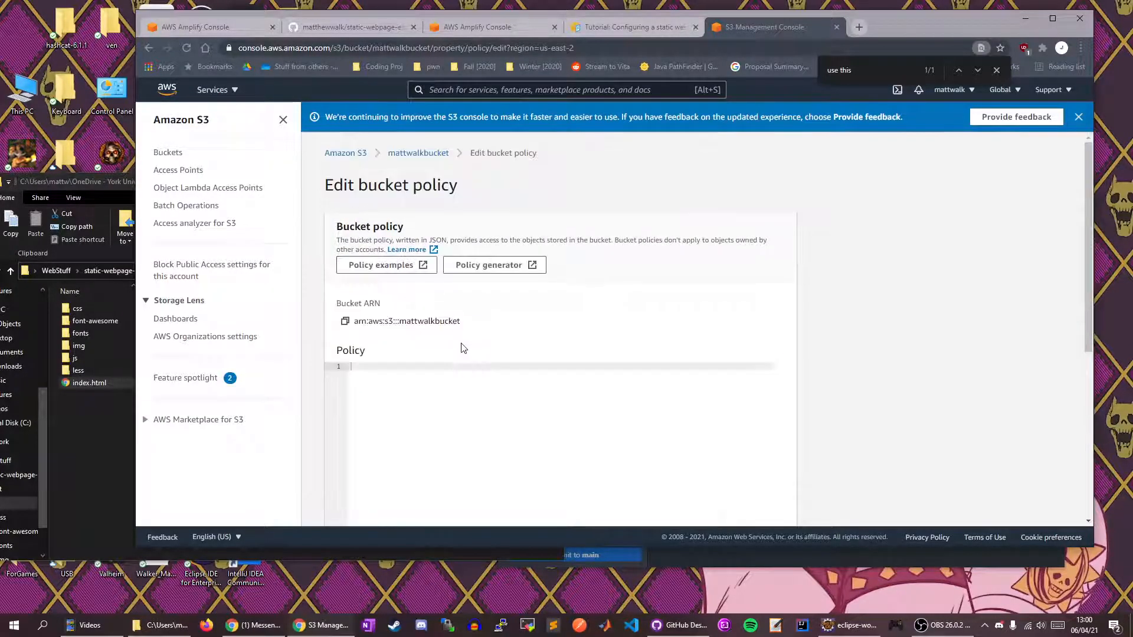
scroll(463, 348, "down", 3)
Copy the sample PublicReadGetObject bucket policy from the tutorial's Step 4.
key("ctrl+shift+Tab")
scroll(488, 301, "down", 1)
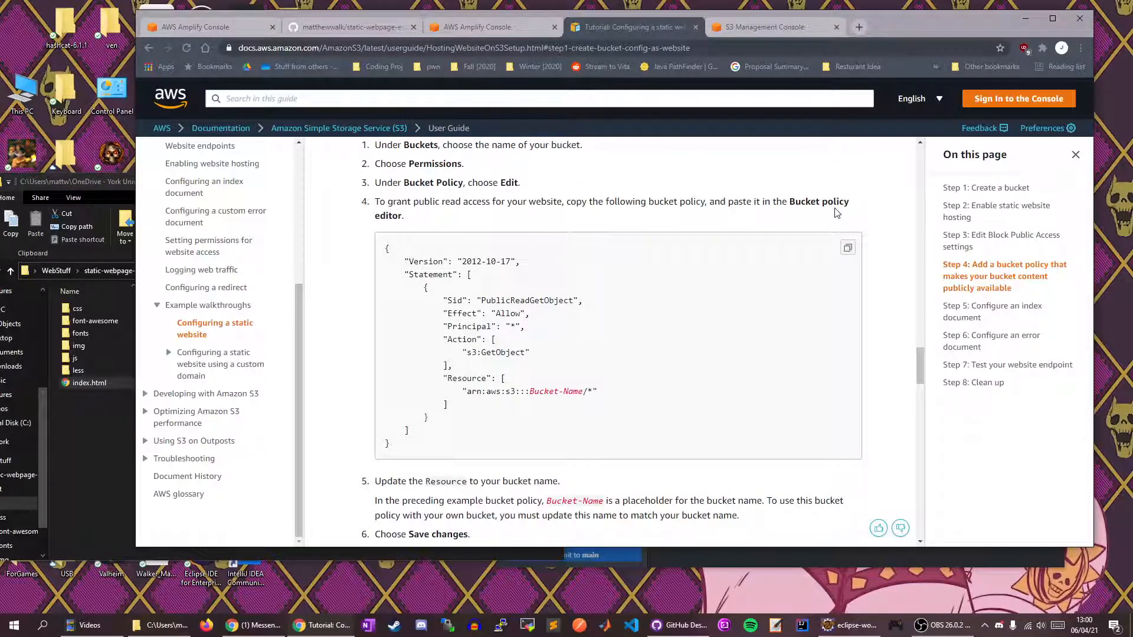
left_click_drag(391, 444, 383, 243)
key("ctrl+c")
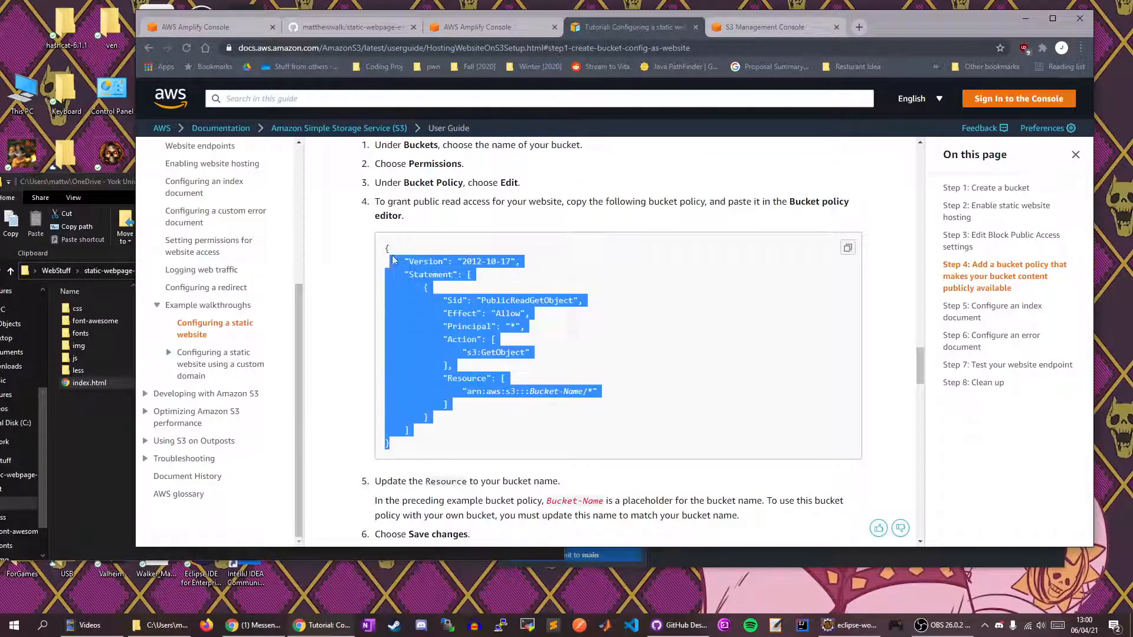
left_click(847, 248)
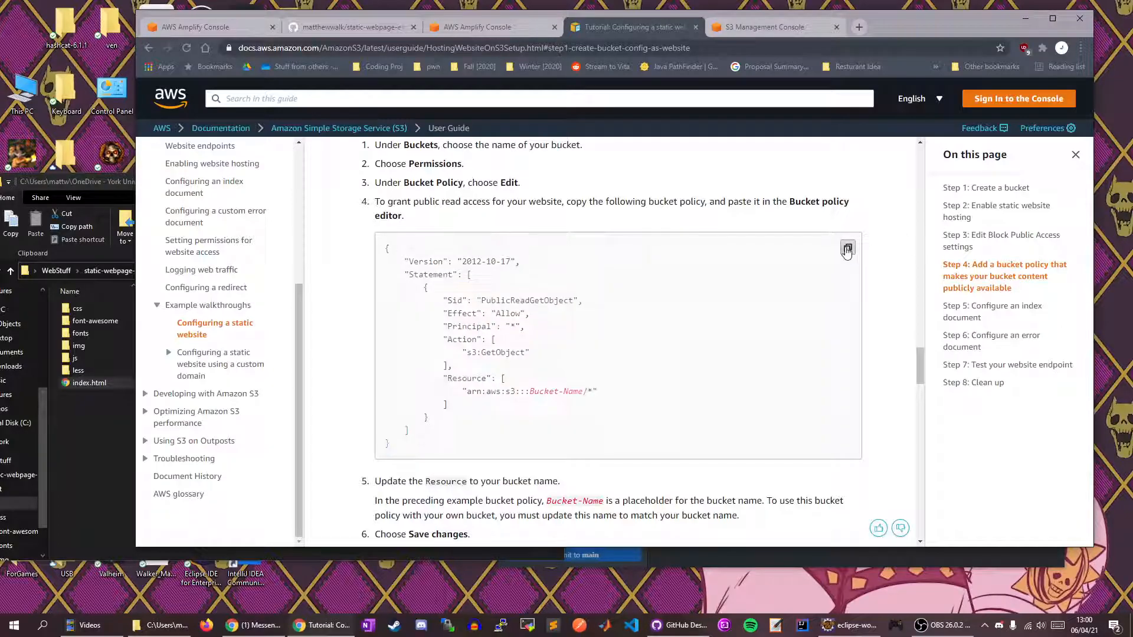
Paste the copied policy into the bucket policy editor and try to save it.
left_click(769, 27)
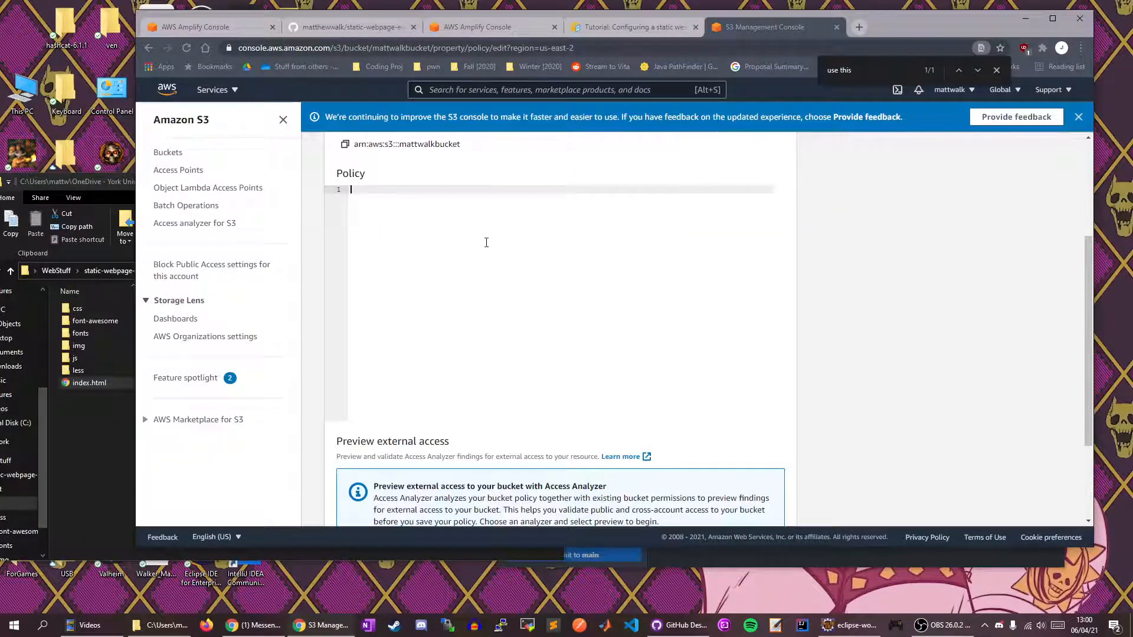
key("ctrl+v")
scroll(511, 354, "down", 2)
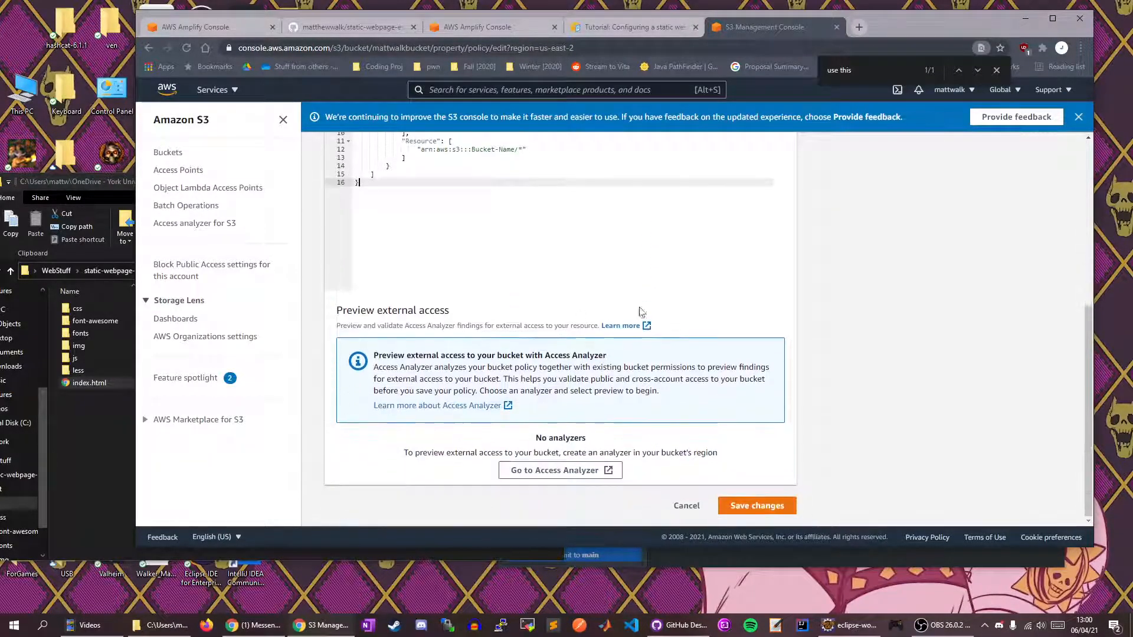
left_click(753, 503)
scroll(707, 490, "down", 2)
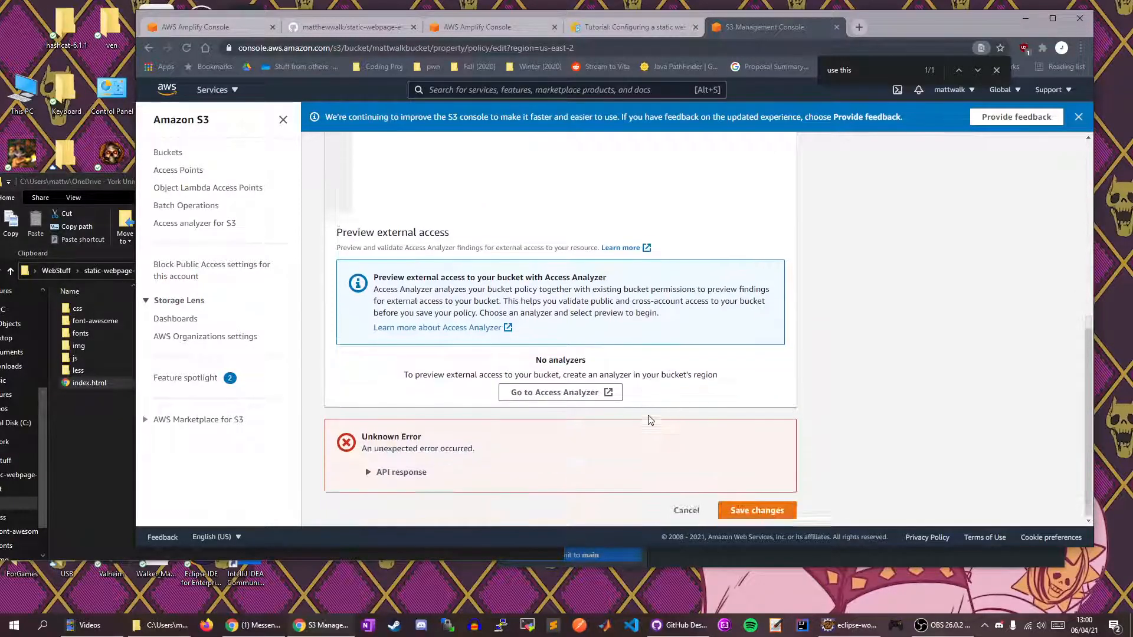
Recheck the tutorial's policy instructions, then try to save the bucket policy again and inspect the API response.
scroll(454, 464, "up", 6)
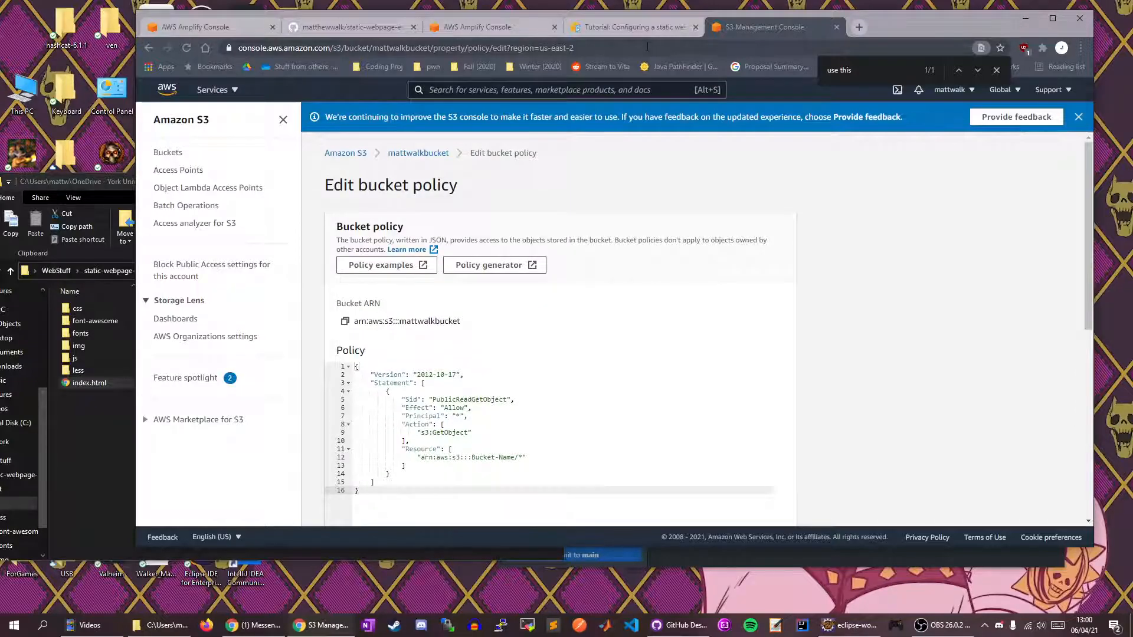
left_click(632, 27)
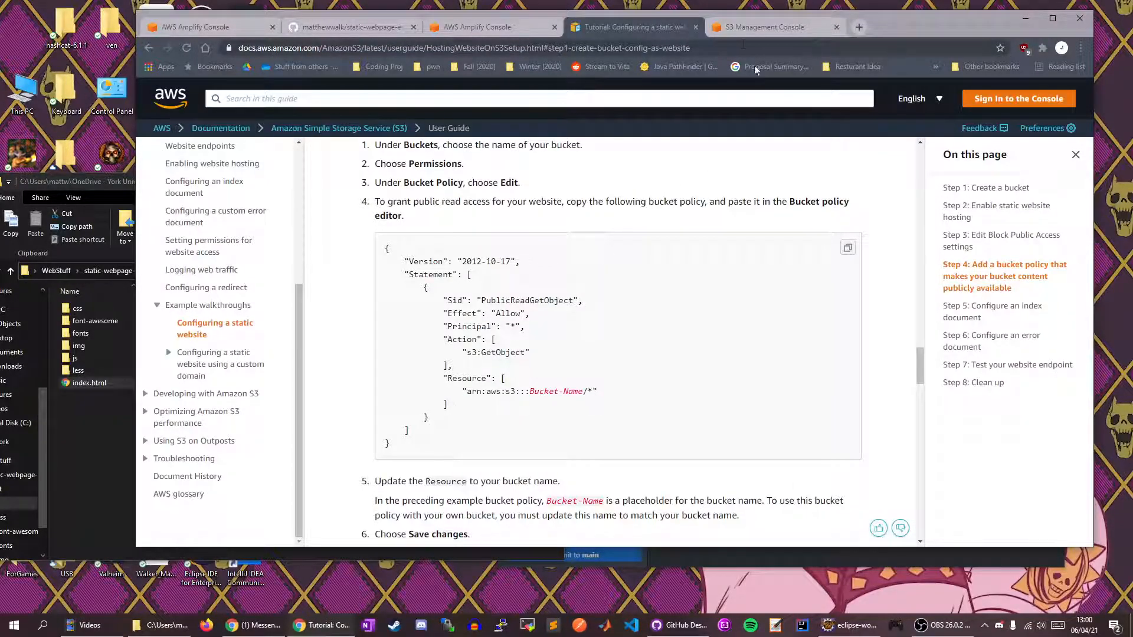
left_click(765, 28)
scroll(476, 314, "down", 5)
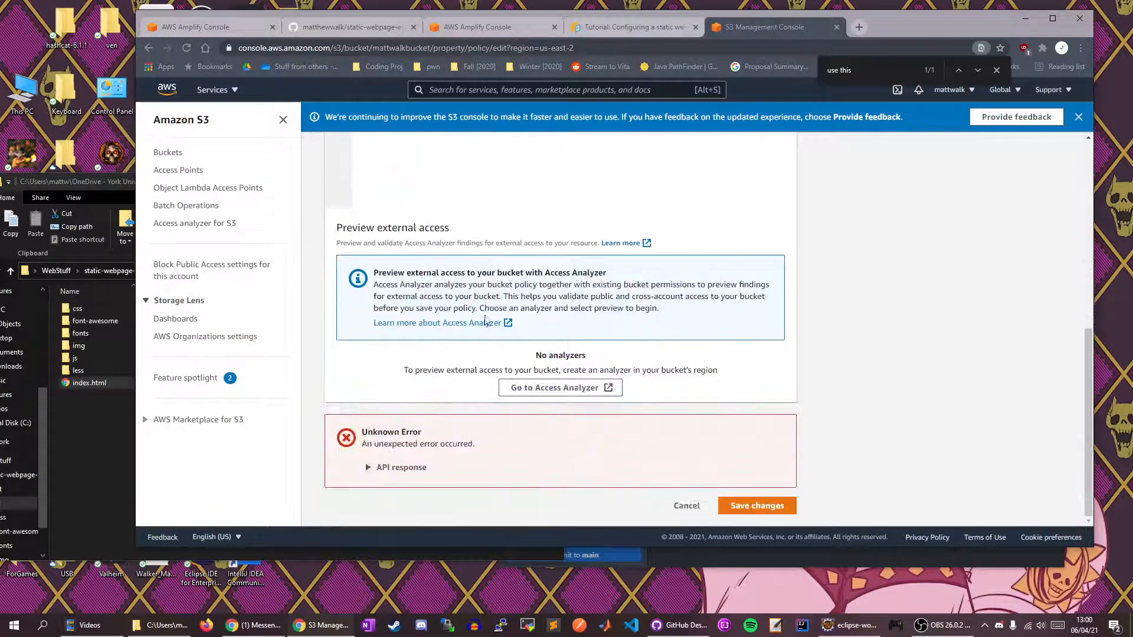
left_click(730, 506)
left_click(374, 467)
scroll(494, 459, "up", 5)
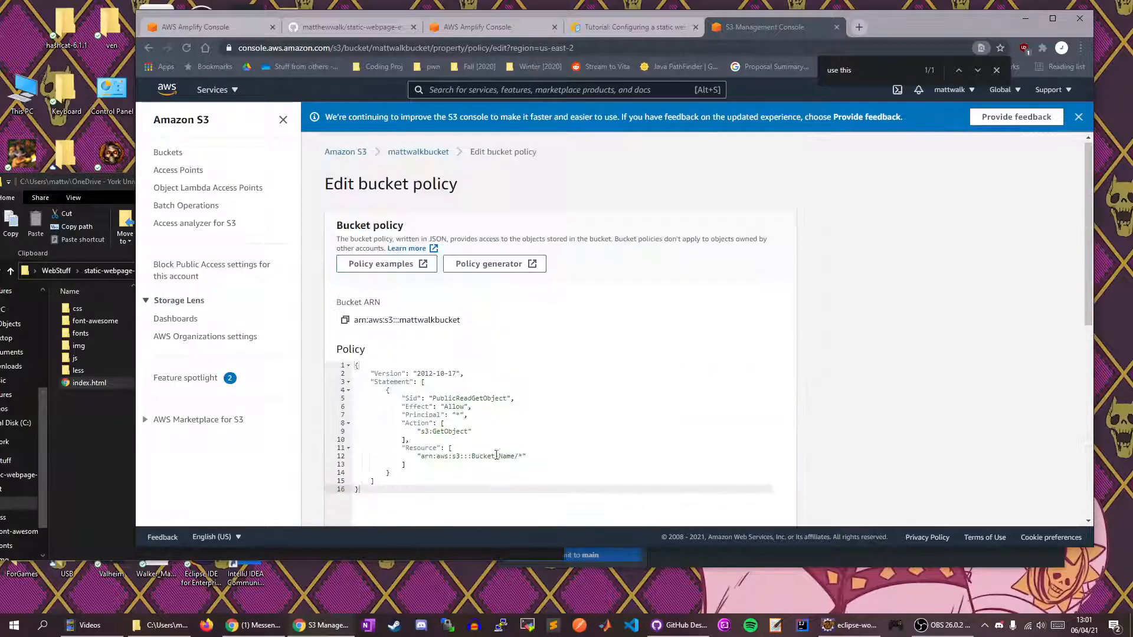
Replace the Bucket-Name placeholder in the policy's Resource ARN with mattwalkbucket and save the bucket policy.
left_click(507, 387)
left_click(480, 382)
left_click(473, 376)
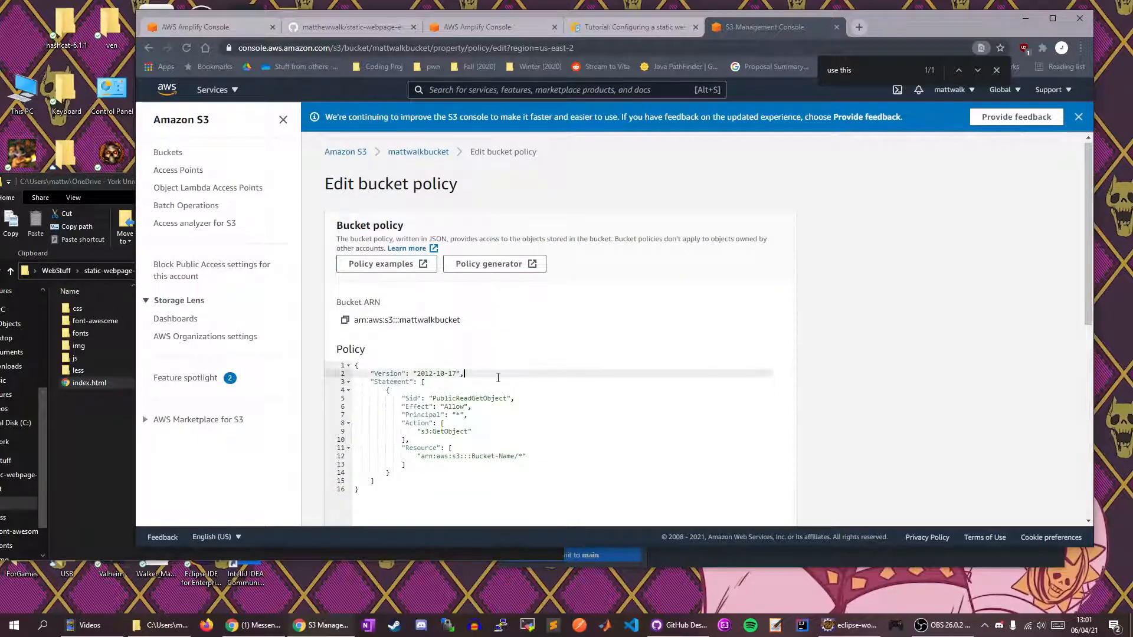
scroll(488, 392, "down", 1)
left_click(508, 397)
left_click(531, 392)
left_click(515, 399)
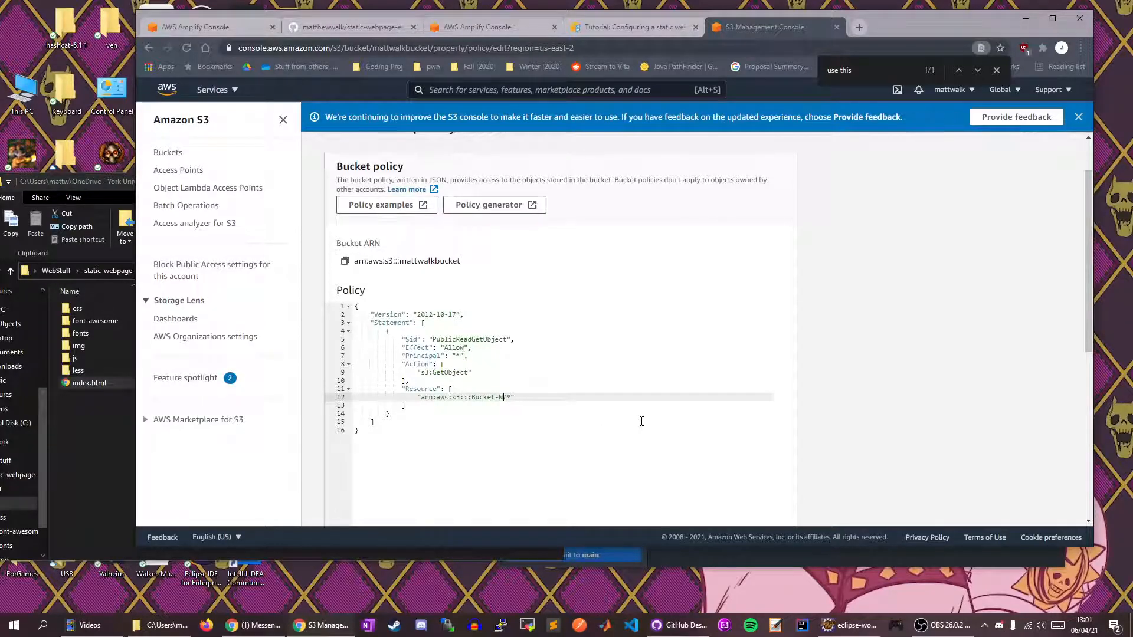
type("mattwalk")
scroll(730, 352, "up", 1)
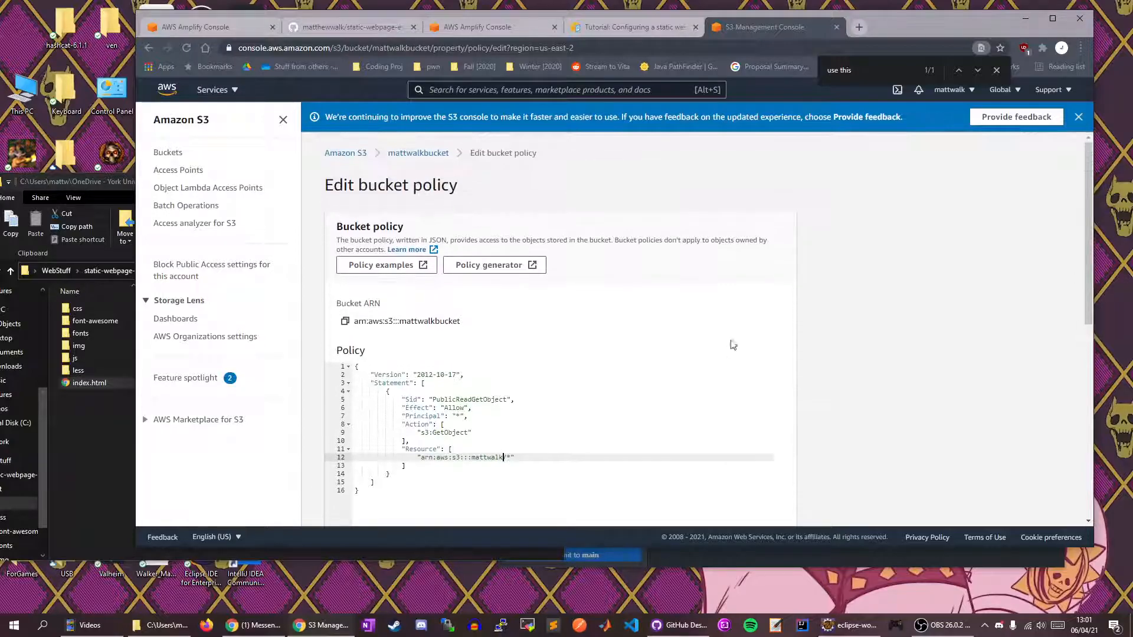
scroll(576, 281, "down", 4)
type("bucket")
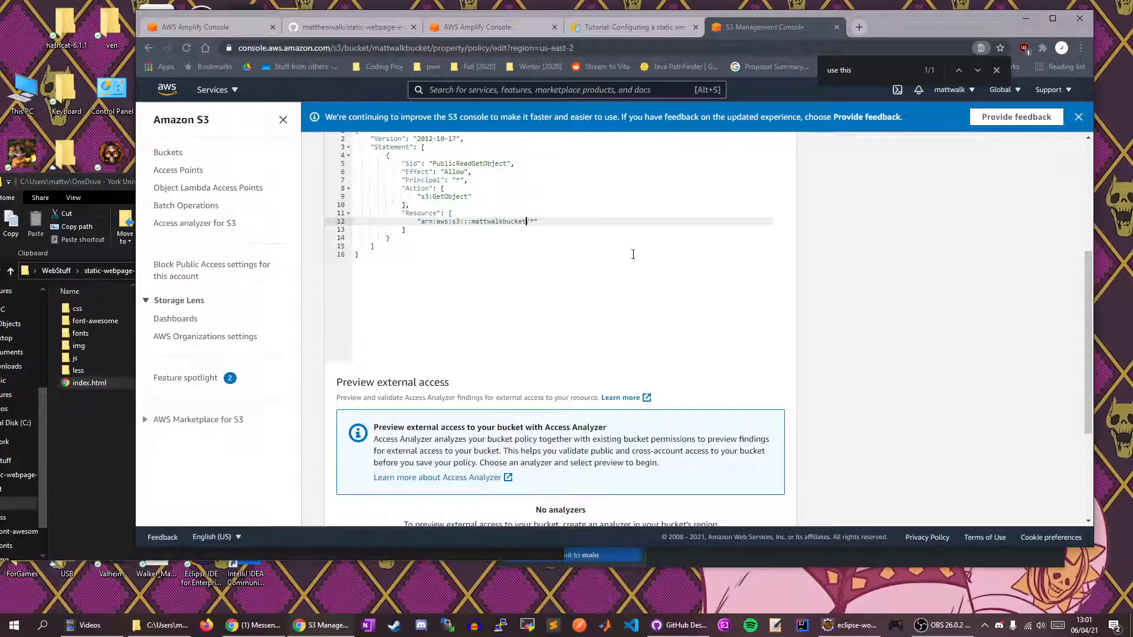
scroll(620, 265, "down", 4)
left_click(760, 435)
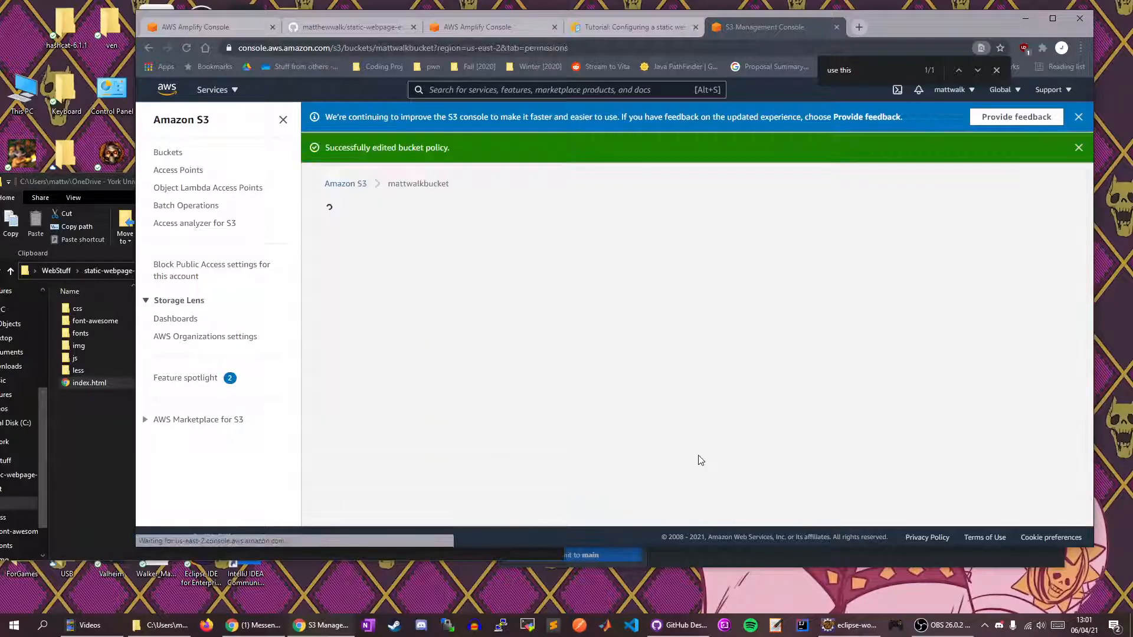
Review mattwalkbucket's public access and bucket policy settings against the remaining Step 4 instructions in the AWS tutorial.
scroll(373, 234, "down", 3)
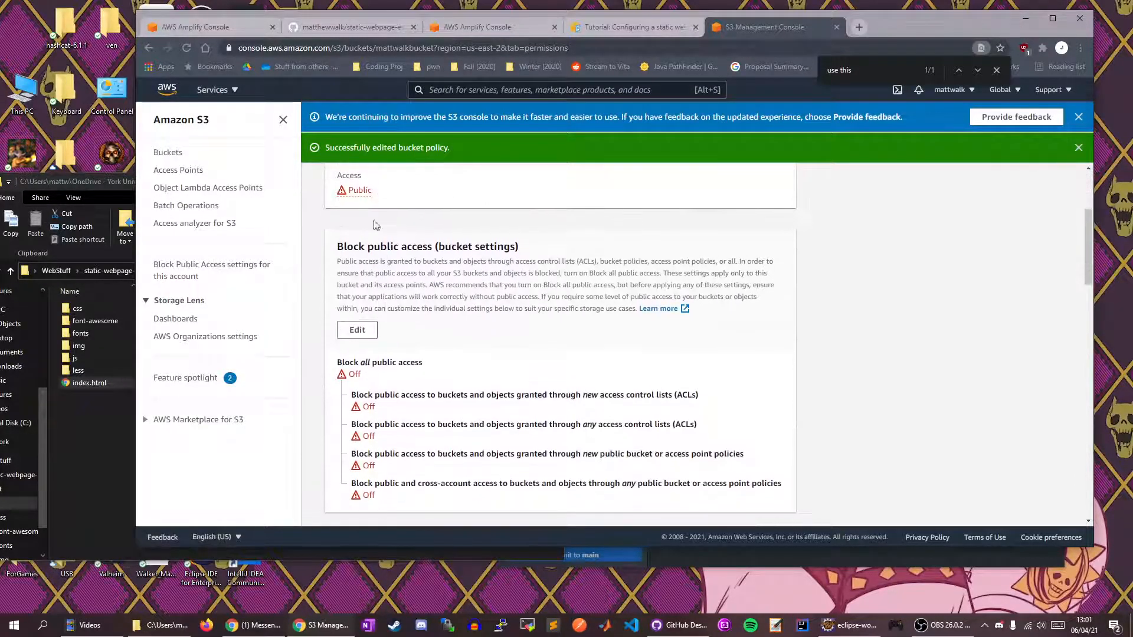
scroll(454, 360, "down", 2)
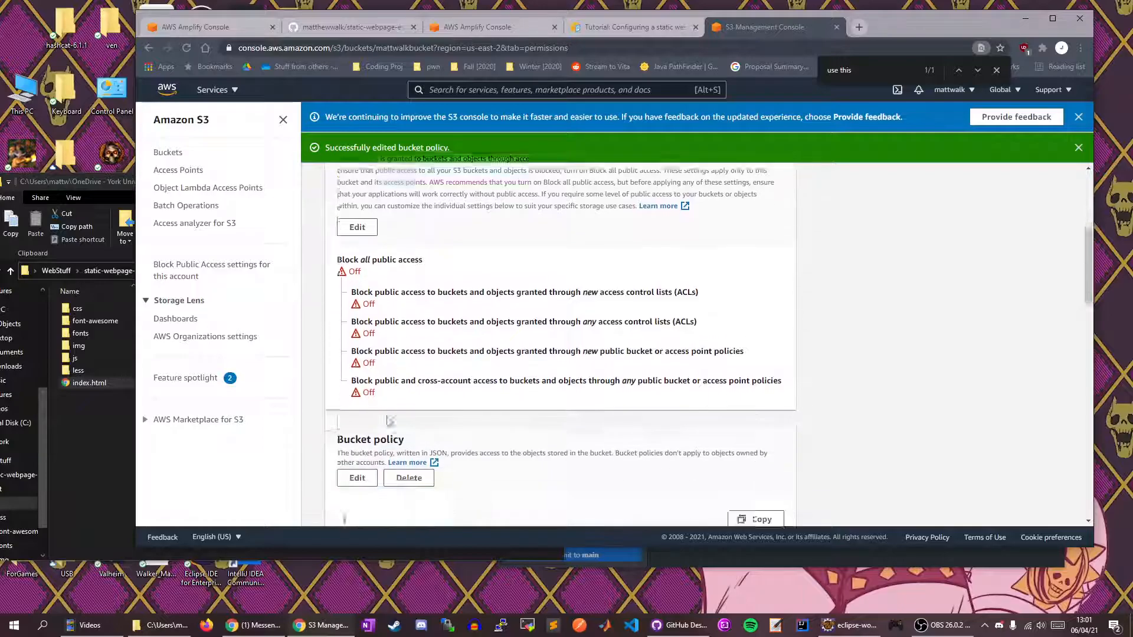
scroll(434, 363, "up", 2)
scroll(435, 362, "down", 8)
scroll(767, 354, "up", 10)
left_click(650, 26)
scroll(496, 292, "down", 4)
left_click_drag(430, 246, 554, 240)
left_click_drag(452, 266, 462, 264)
left_click_drag(566, 266, 700, 270)
left_click_drag(500, 278, 494, 280)
left_click_drag(405, 299, 471, 301)
left_click(436, 367)
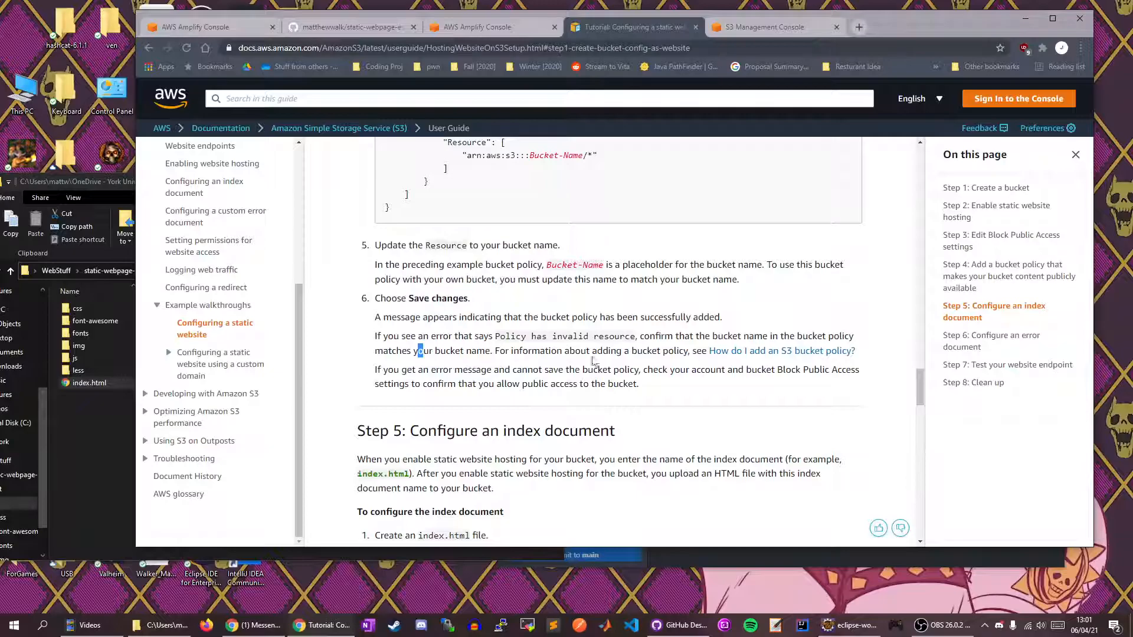
Read the tutorial's Step 5 instructions on configuring the index document and uploading it to the bucket.
scroll(543, 289, "down", 4)
scroll(478, 219, "down", 1)
scroll(460, 236, "up", 3)
scroll(443, 254, "down", 2)
scroll(433, 259, "down", 2)
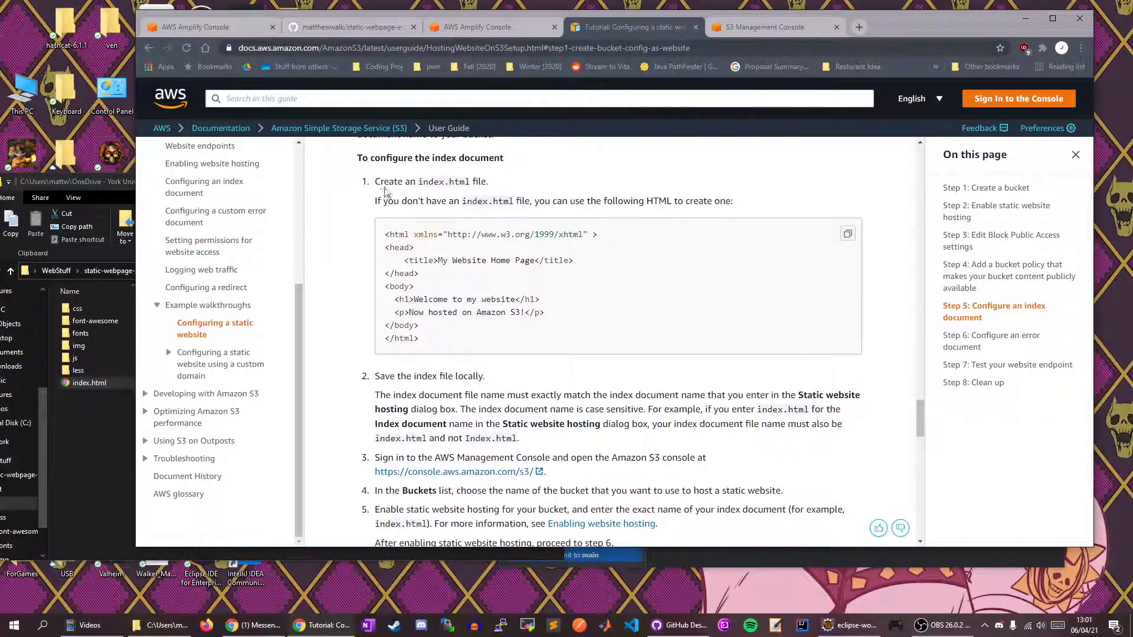
scroll(697, 211, "up", 2)
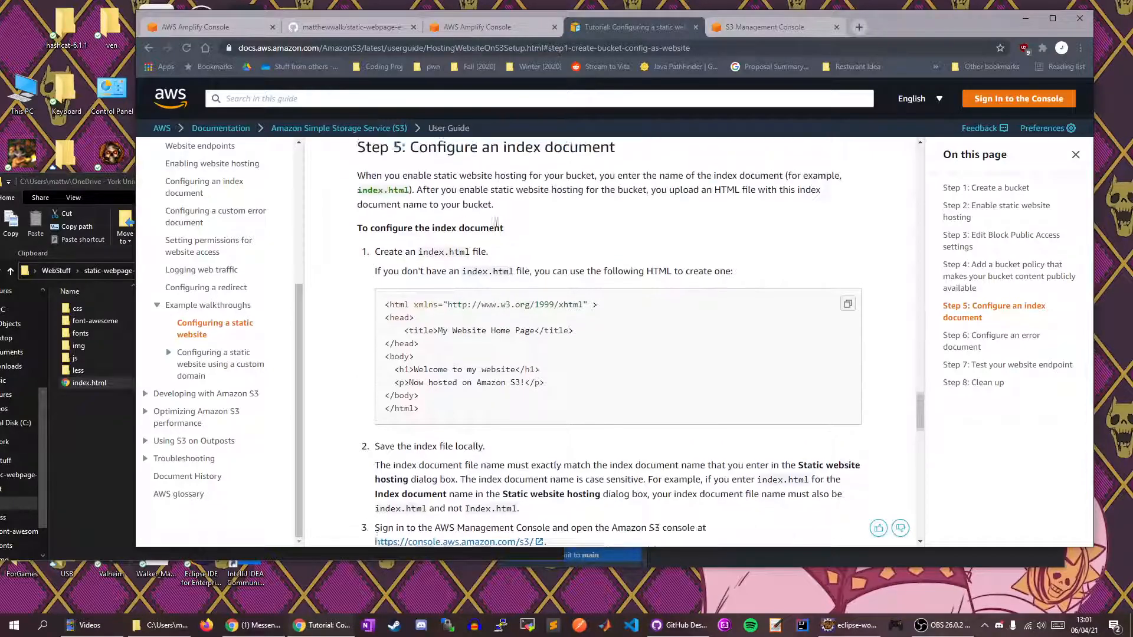
left_click_drag(394, 224, 451, 240)
left_click_drag(585, 242, 483, 253)
left_click(458, 282)
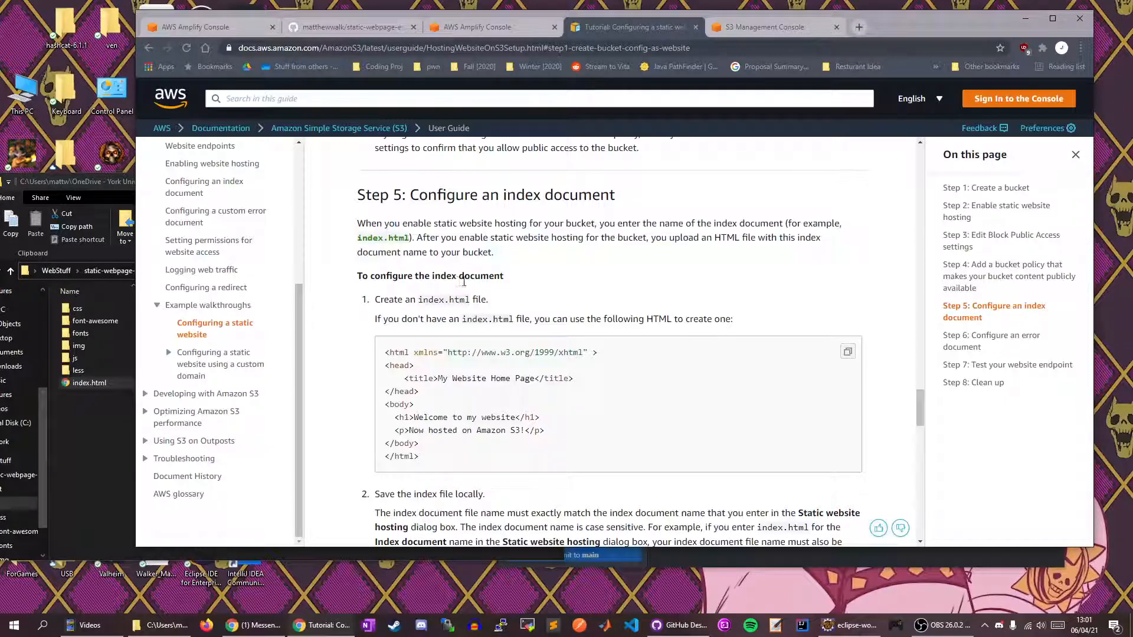
scroll(506, 298, "down", 2)
scroll(436, 231, "down", 3)
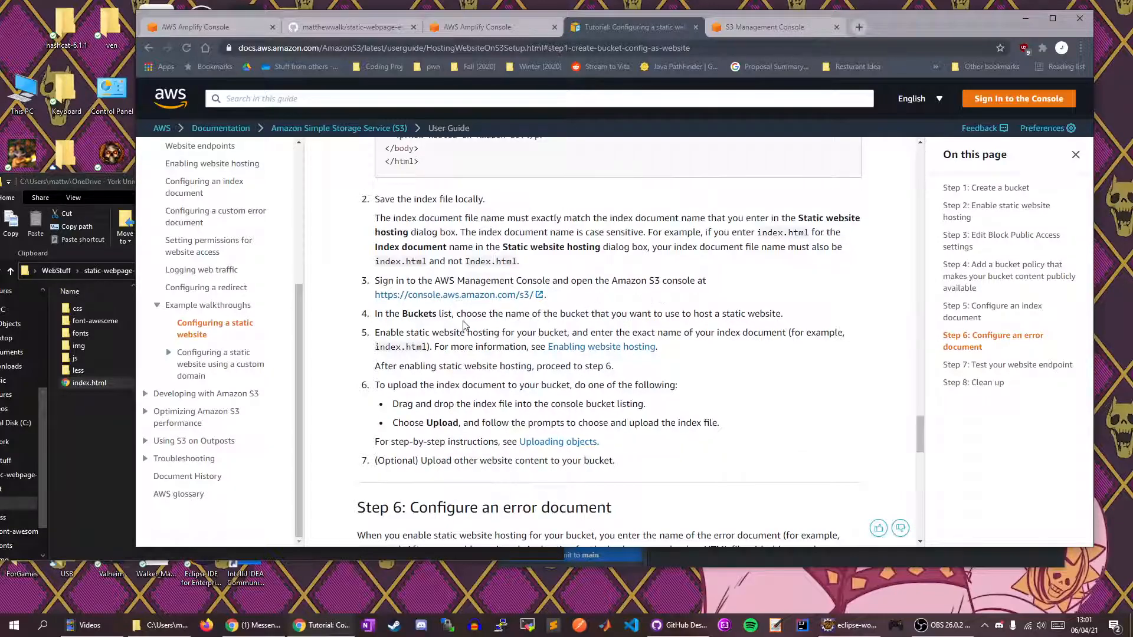
scroll(457, 345, "down", 1)
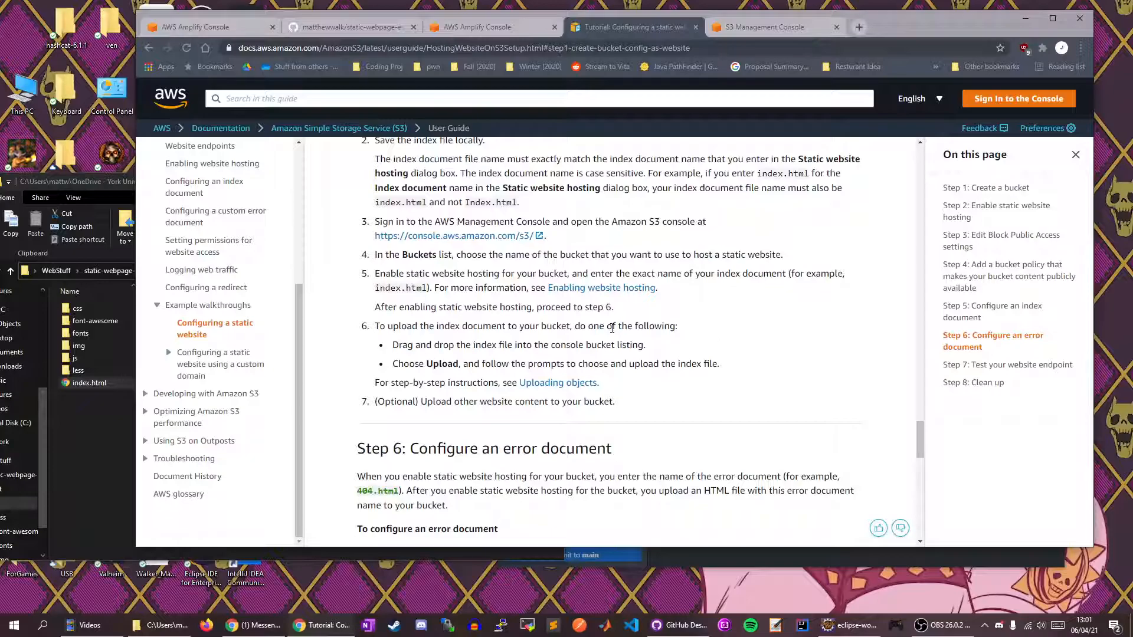
Return to the S3 console and open the upload page for mattwalkbucket's objects.
left_click(744, 32)
left_click(354, 267)
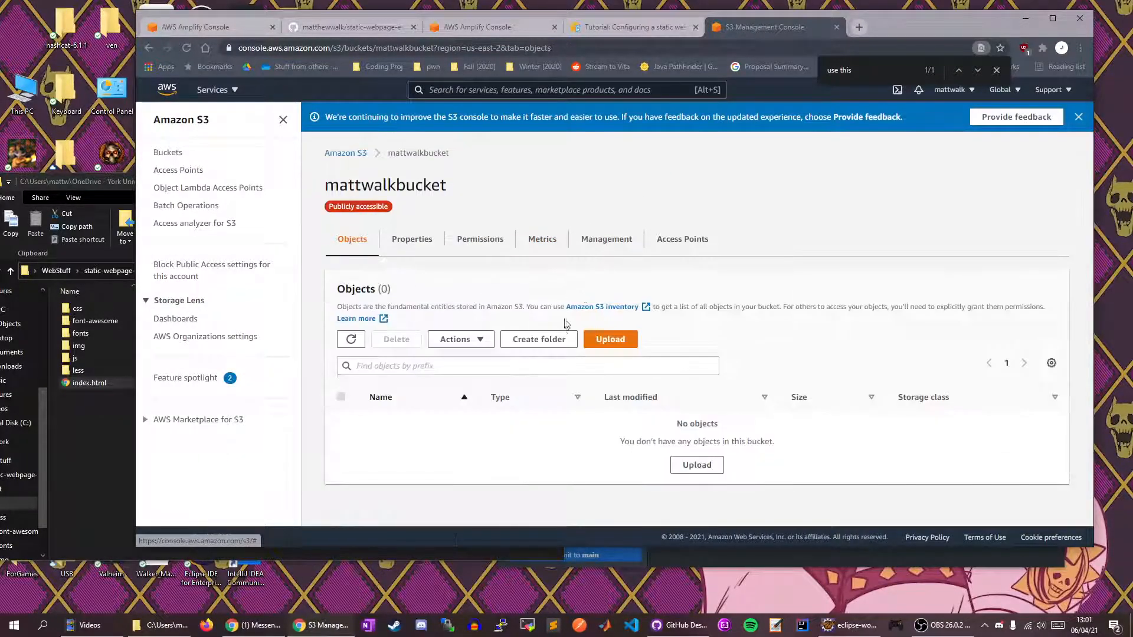
left_click(696, 466)
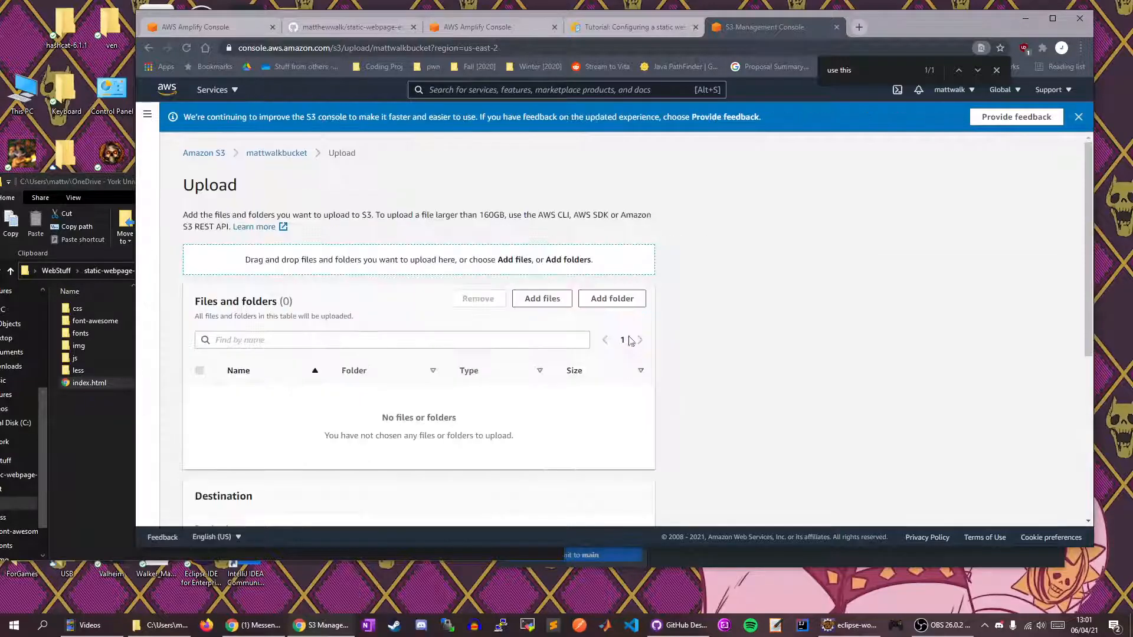
scroll(494, 313, "down", 2)
scroll(431, 250, "up", 2)
Add the src folder from the local static-webpage-example-master folder to the bucket's upload list.
left_click(73, 437)
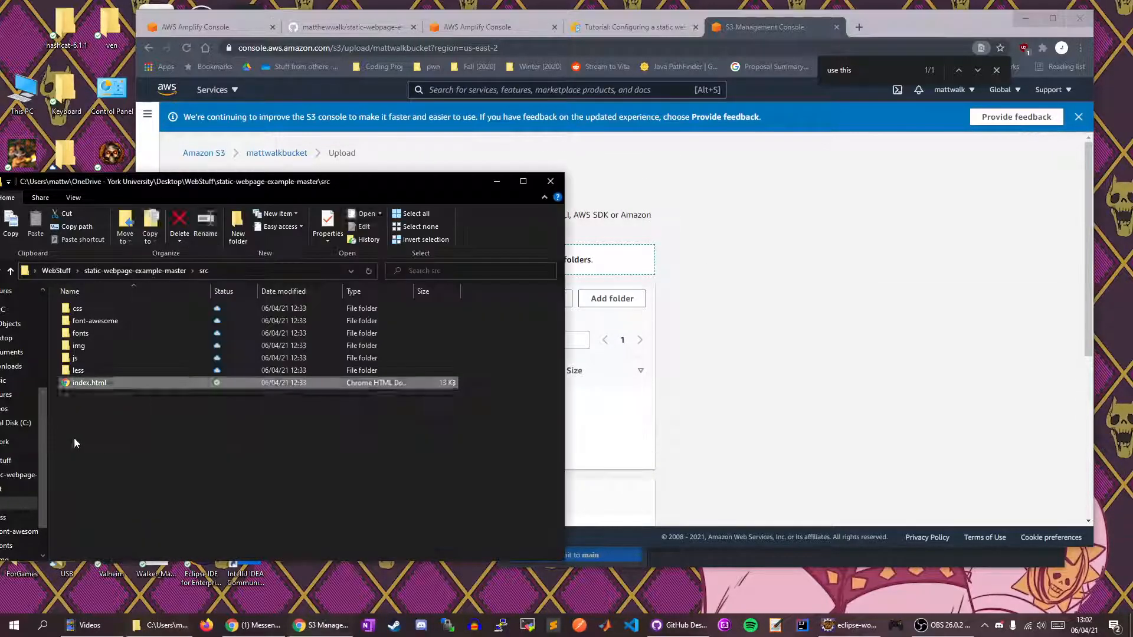
left_click(126, 270)
left_click_drag(314, 185, 903, 209)
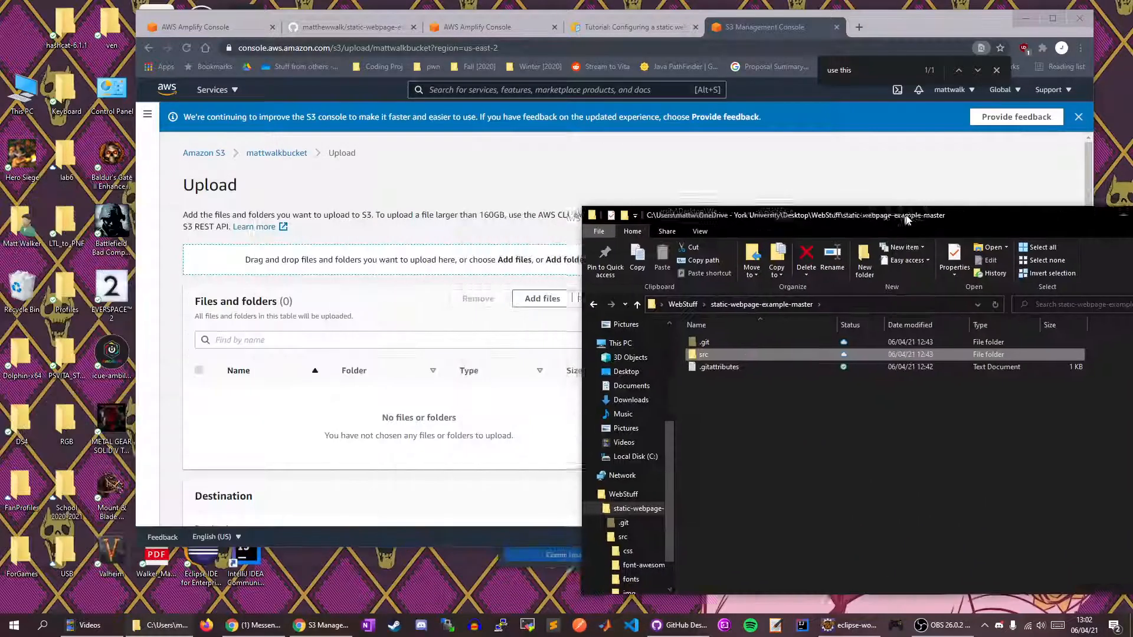
left_click_drag(666, 344, 411, 422)
Check the queued files and destination details, and upload the files to mattwalkbucket.
scroll(397, 321, "down", 3)
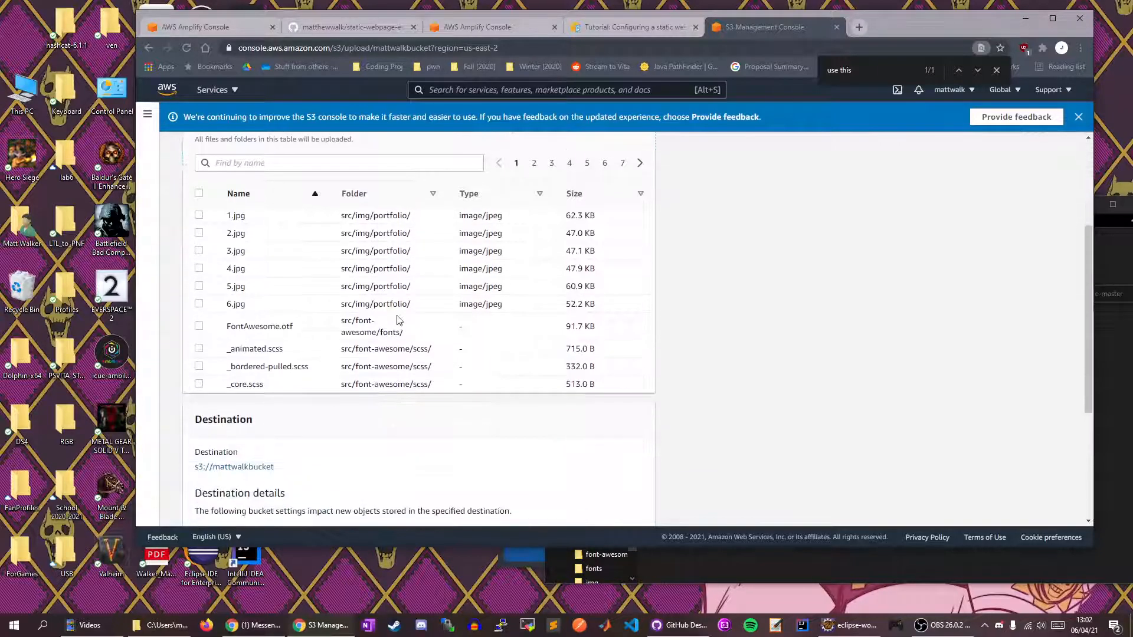
scroll(423, 318, "down", 2)
scroll(272, 368, "up", 5)
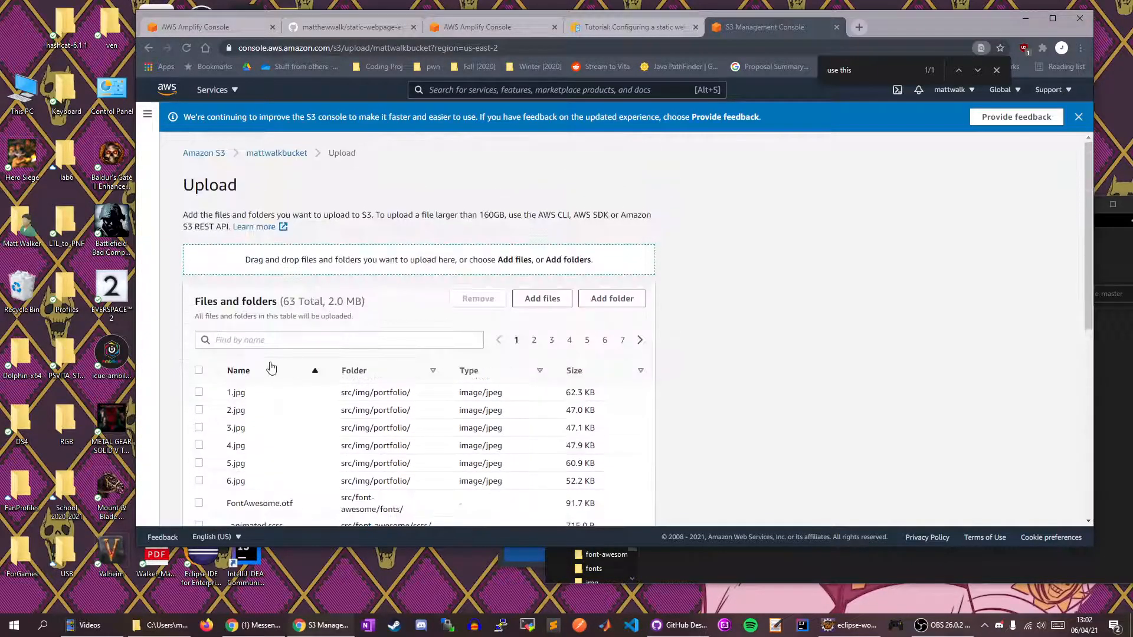
left_click_drag(323, 300, 361, 301)
left_click(554, 271)
scroll(728, 250, "down", 6)
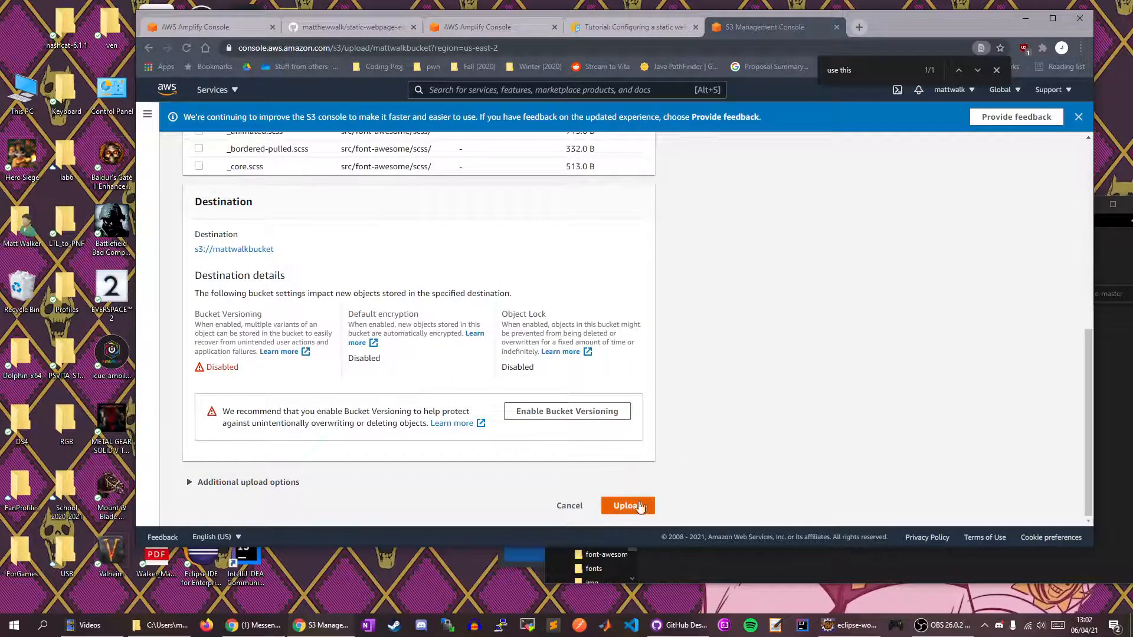
left_click(627, 506)
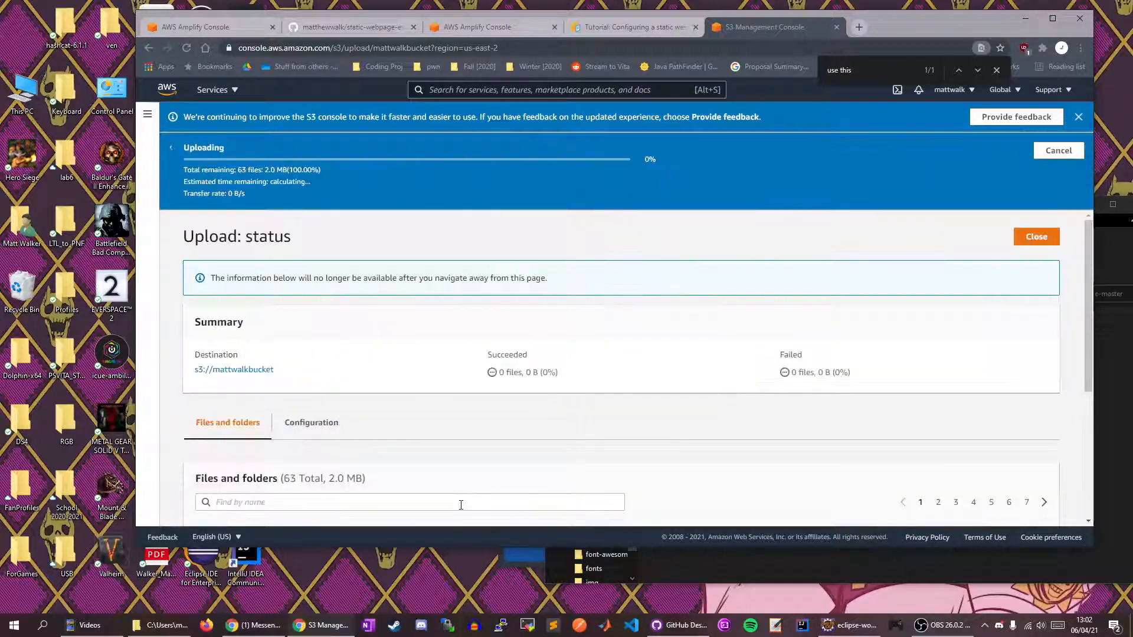
Look through all pages of the upload status list to check the files' upload status, including index.html.
scroll(445, 362, "down", 4)
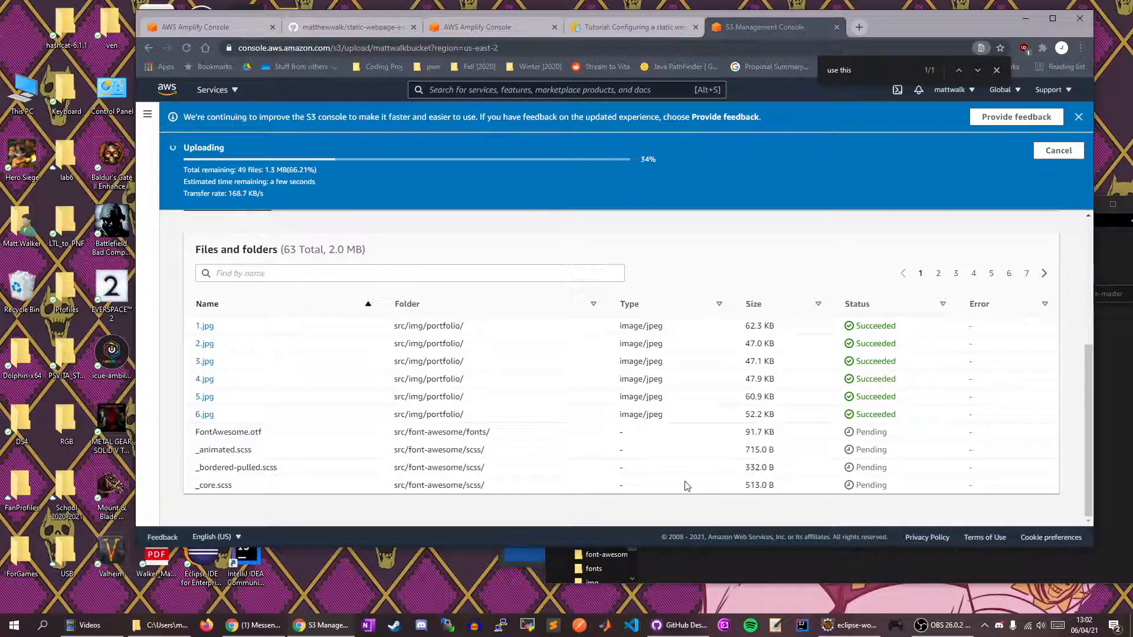
left_click(938, 274)
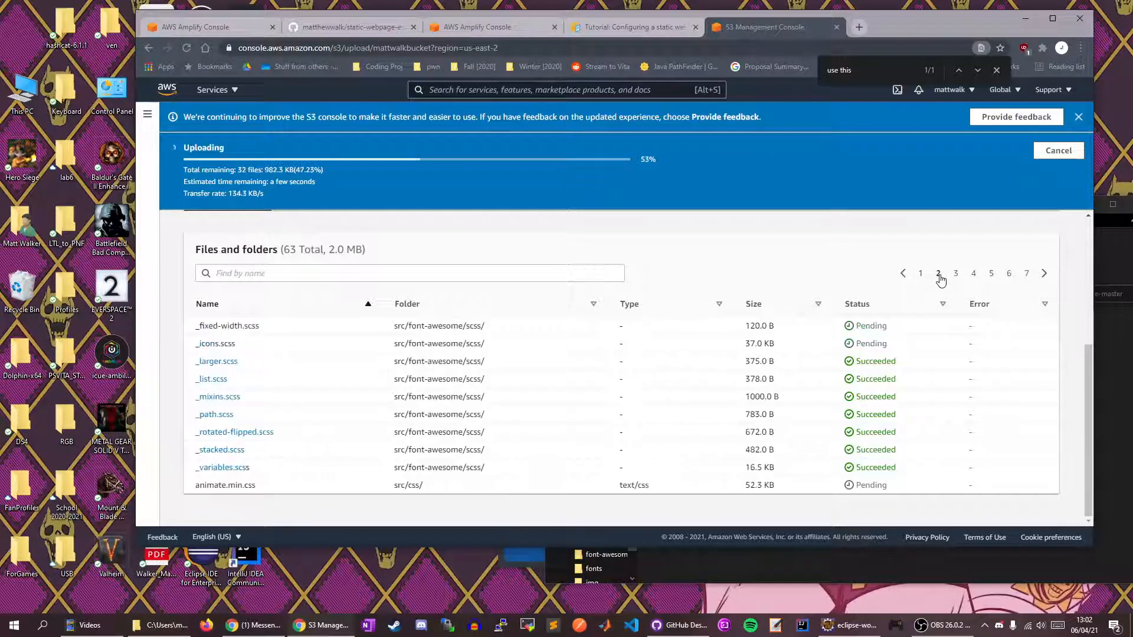
left_click(955, 276)
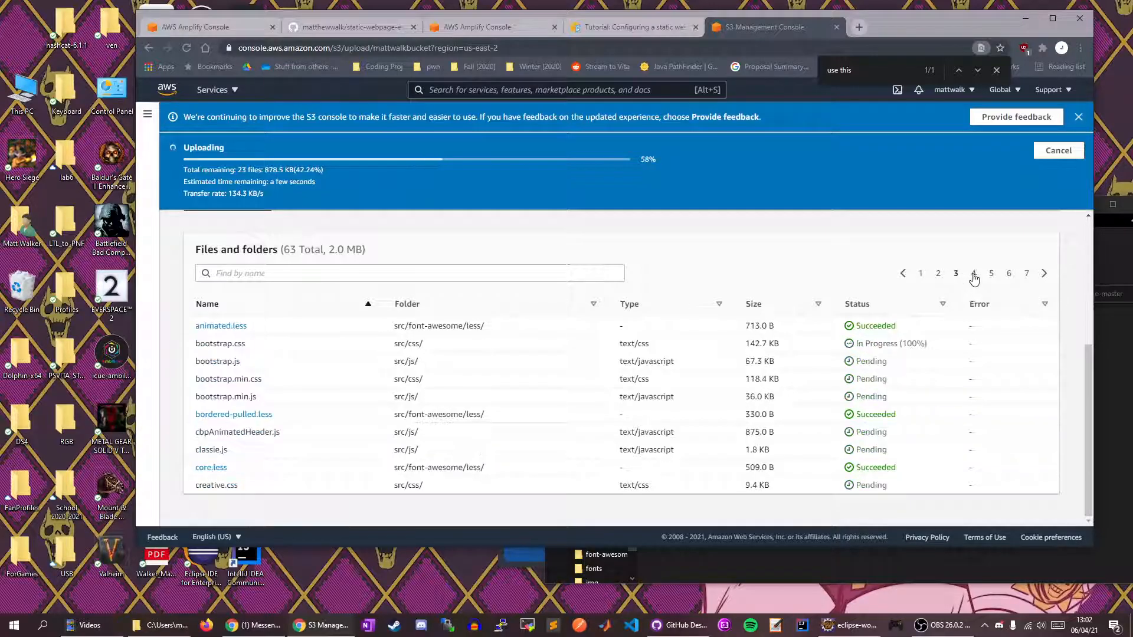
left_click(974, 275)
left_click(992, 276)
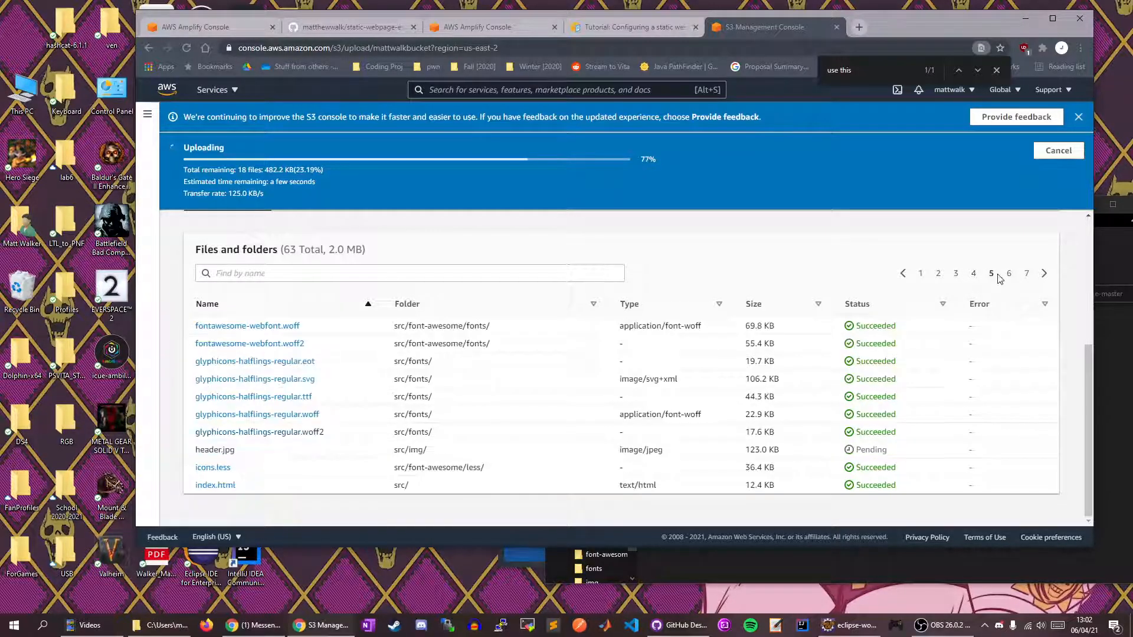
left_click(1009, 274)
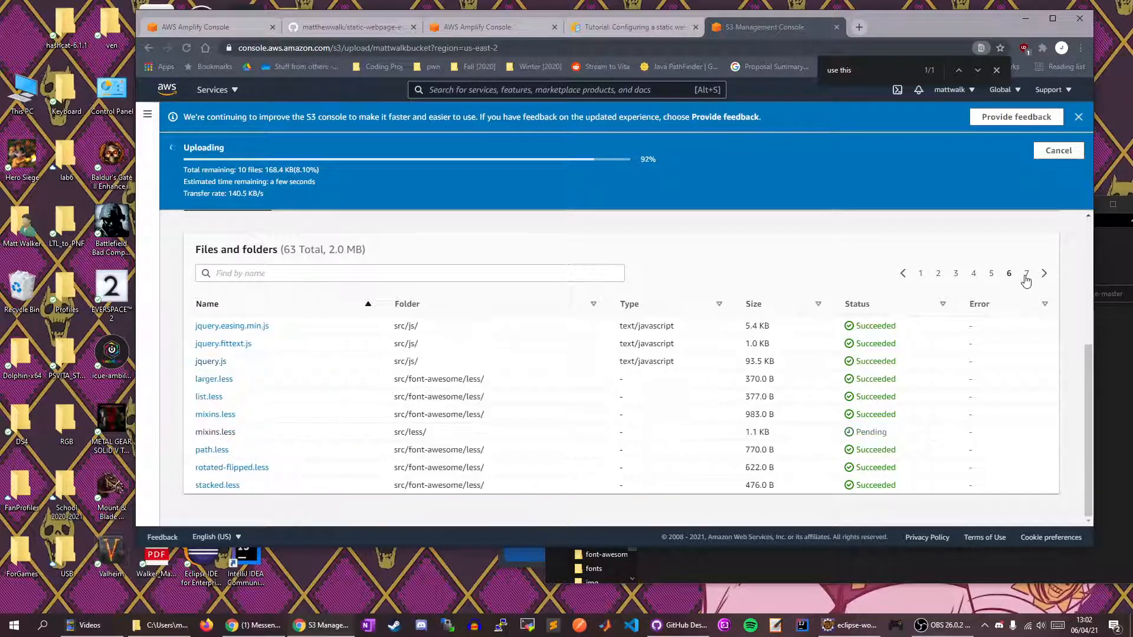
left_click(1026, 274)
left_click(991, 397)
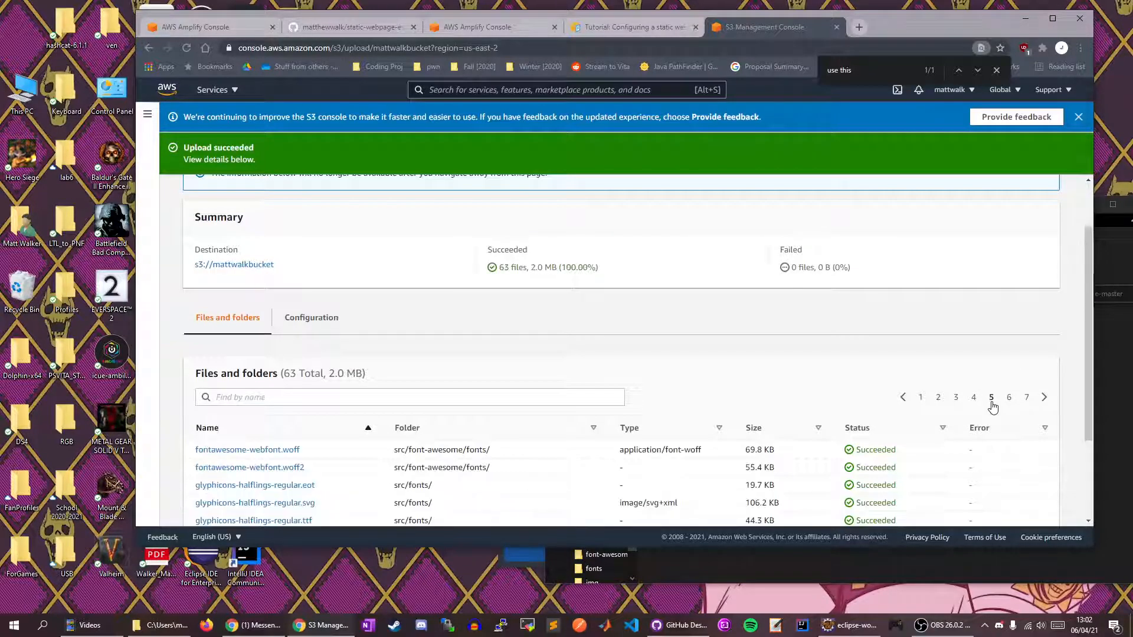
scroll(278, 502, "down", 3)
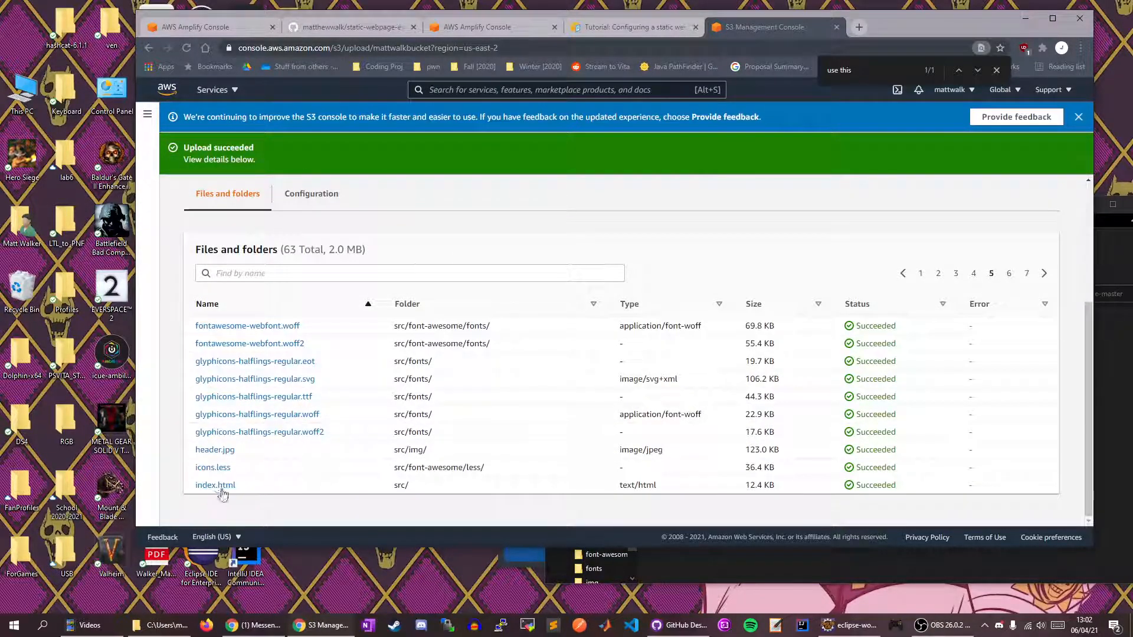
scroll(923, 392, "up", 3)
left_click(921, 450)
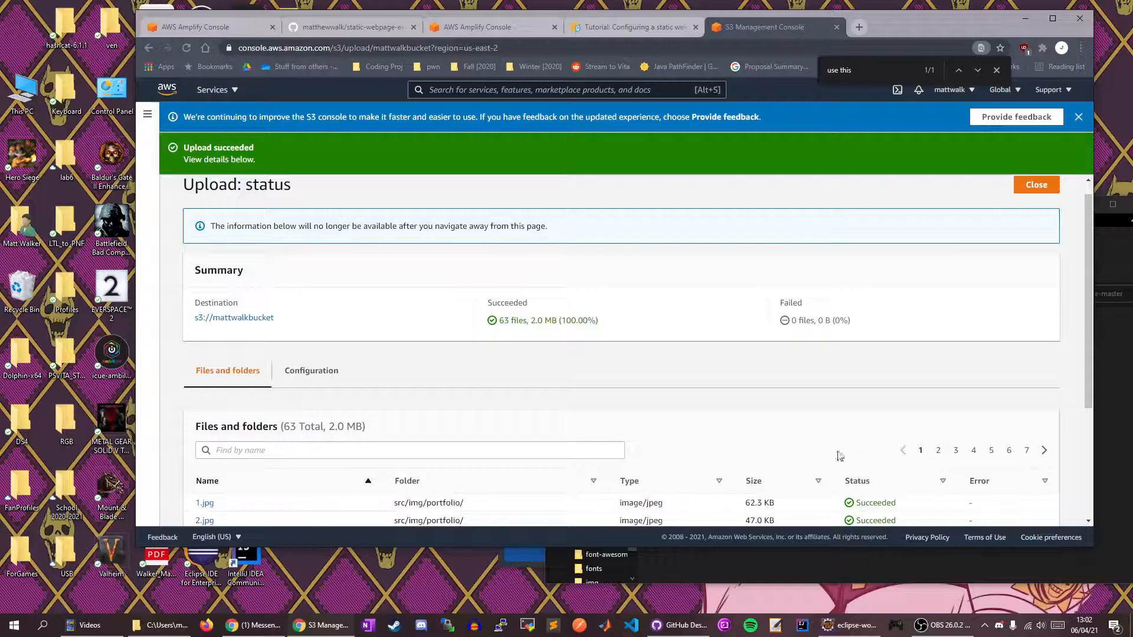
scroll(617, 384, "up", 1)
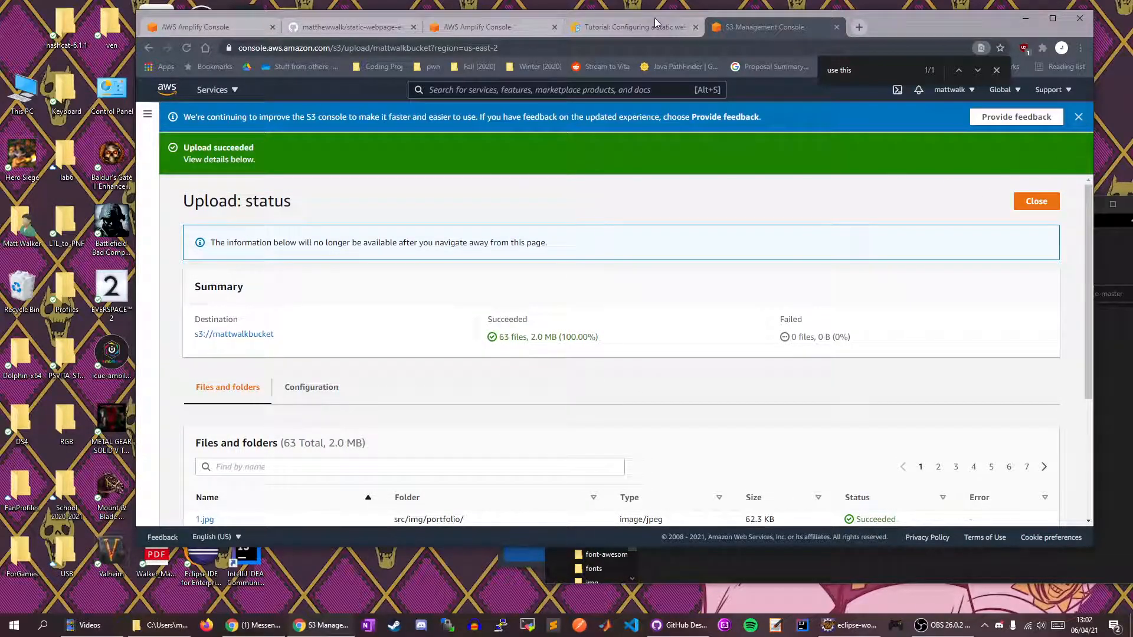
Read the tutorial's Step 6 on the error document and Step 7 on testing the website endpoint.
left_click(632, 27)
scroll(552, 290, "down", 5)
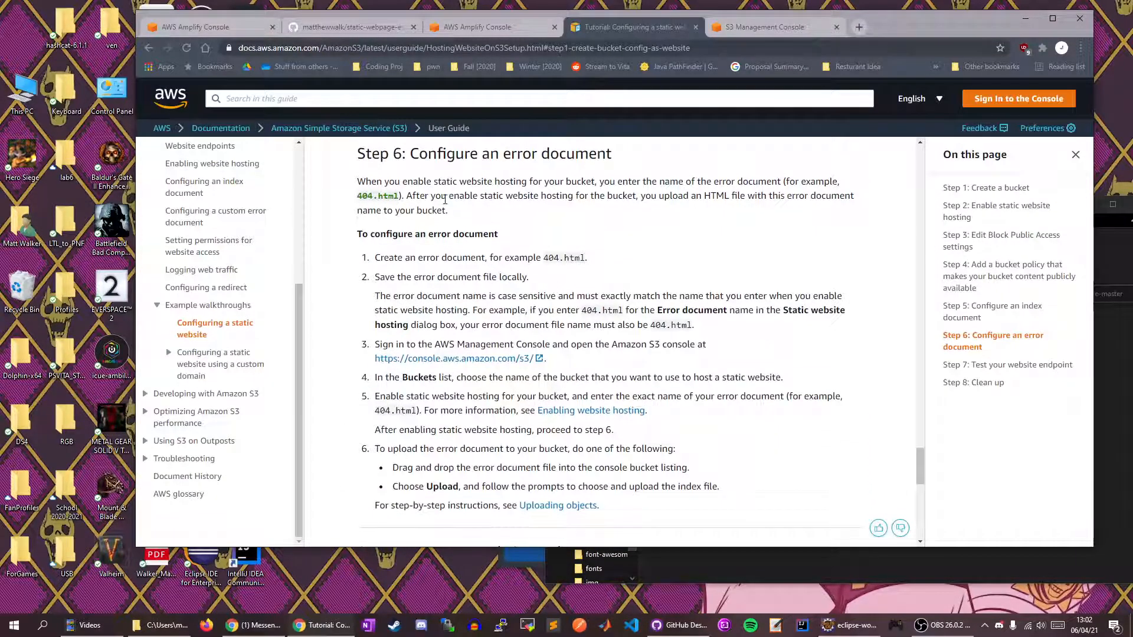
scroll(445, 199, "down", 6)
scroll(480, 277, "up", 5)
scroll(496, 392, "down", 5)
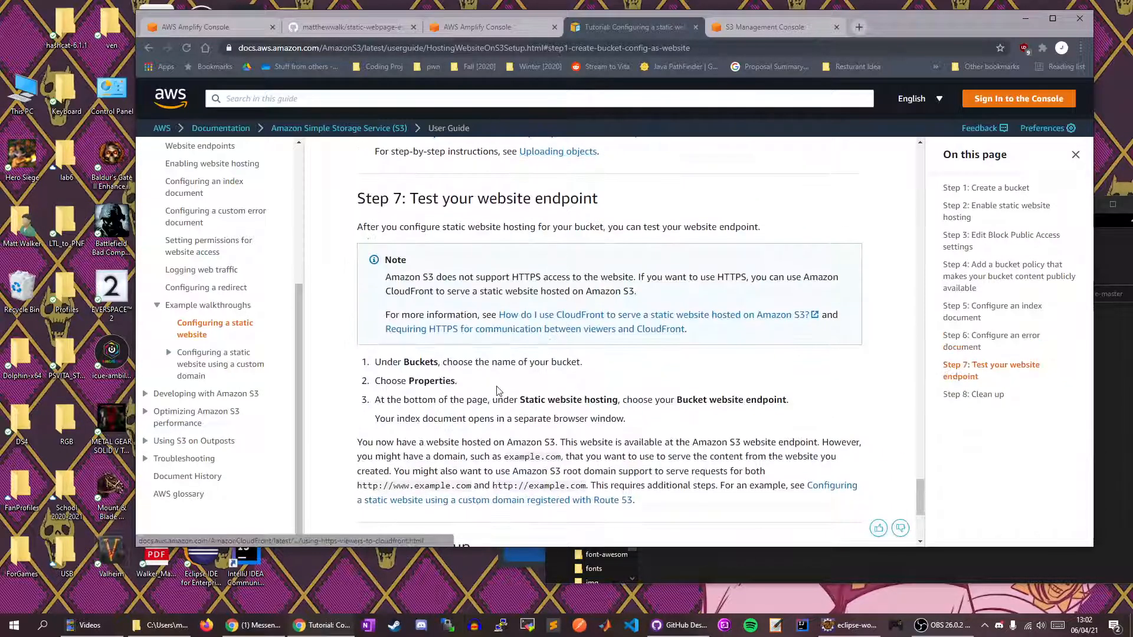
left_click_drag(417, 201, 567, 215)
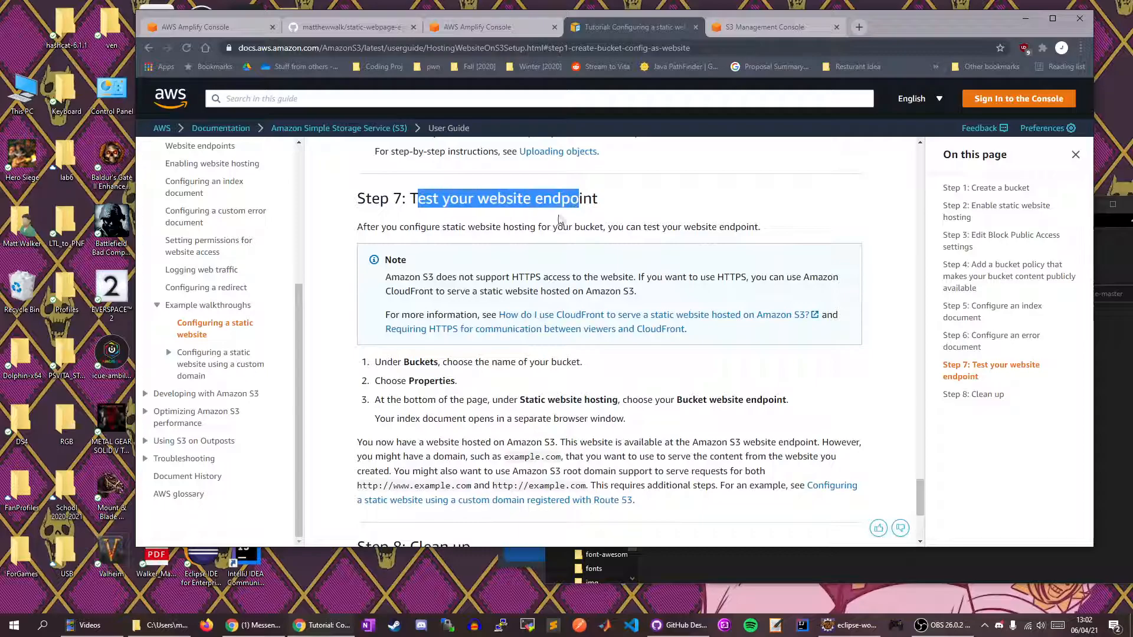
scroll(423, 300, "down", 2)
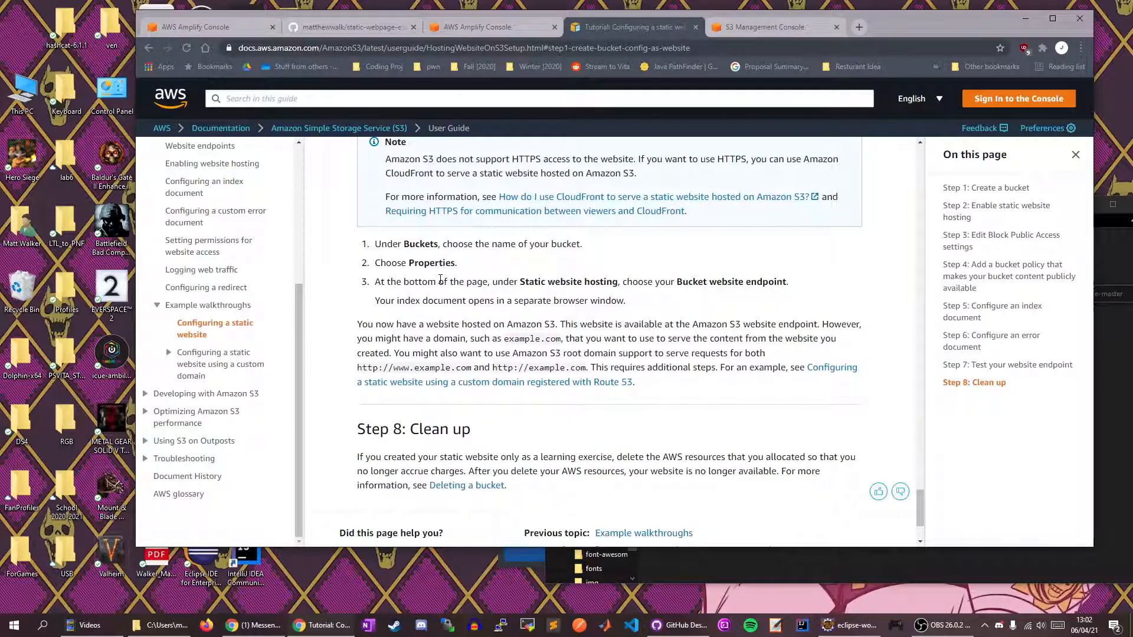
Close the upload status in the S3 console, look through the bucket's sections and open mattwalkbucket's properties.
left_click(767, 34)
scroll(310, 384, "down", 3)
scroll(298, 312, "up", 3)
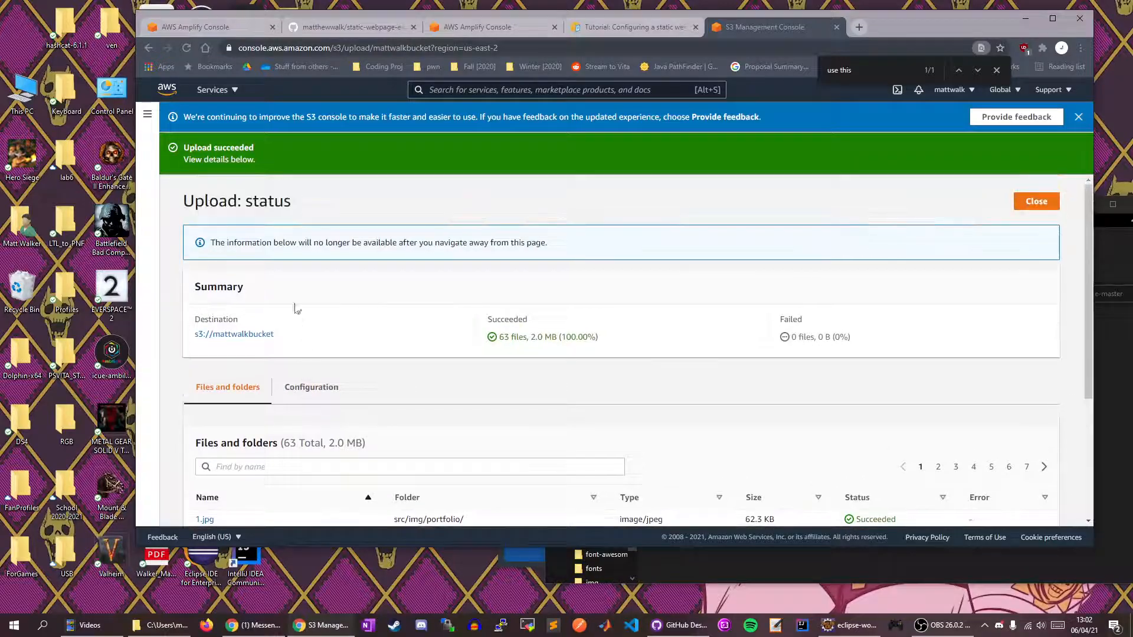
left_click(1036, 201)
left_click(334, 240)
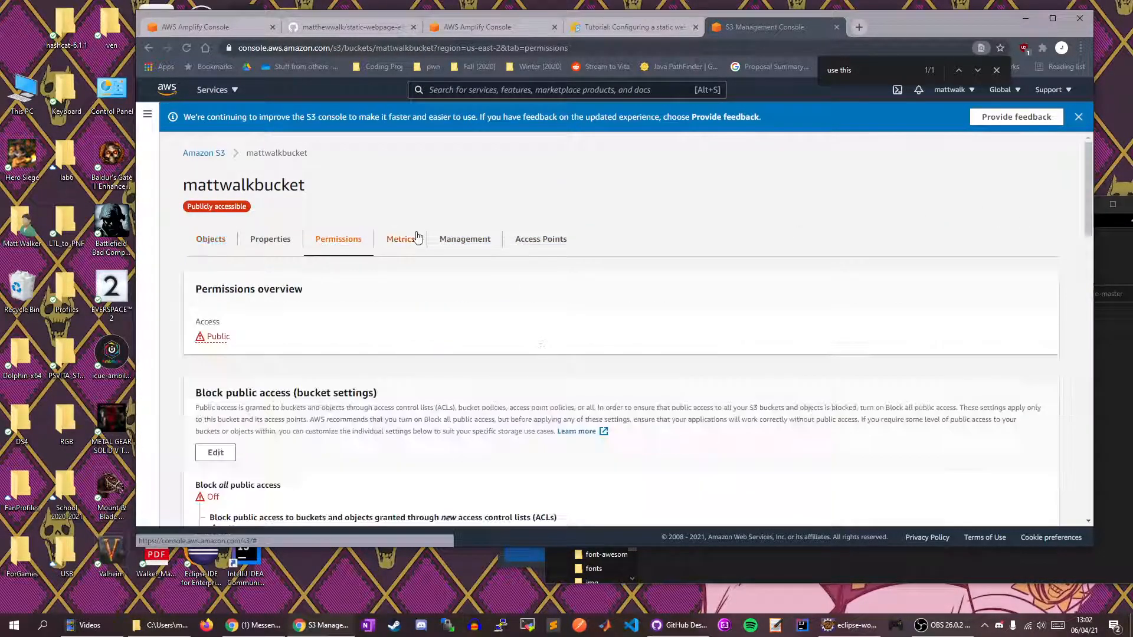
left_click(400, 241)
left_click(536, 241)
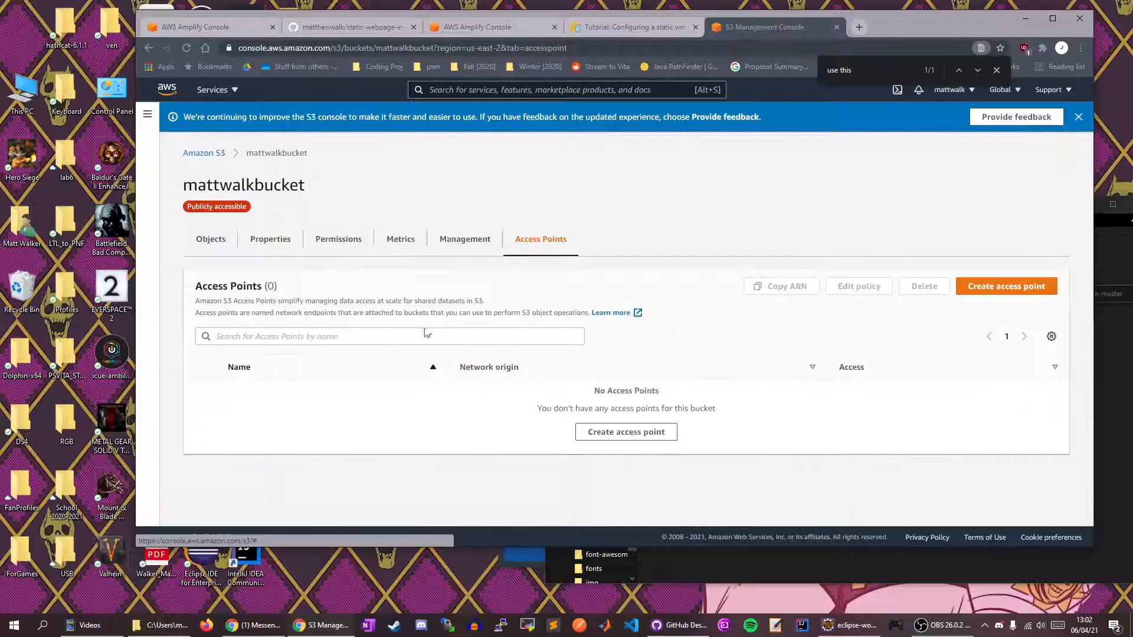
left_click(266, 242)
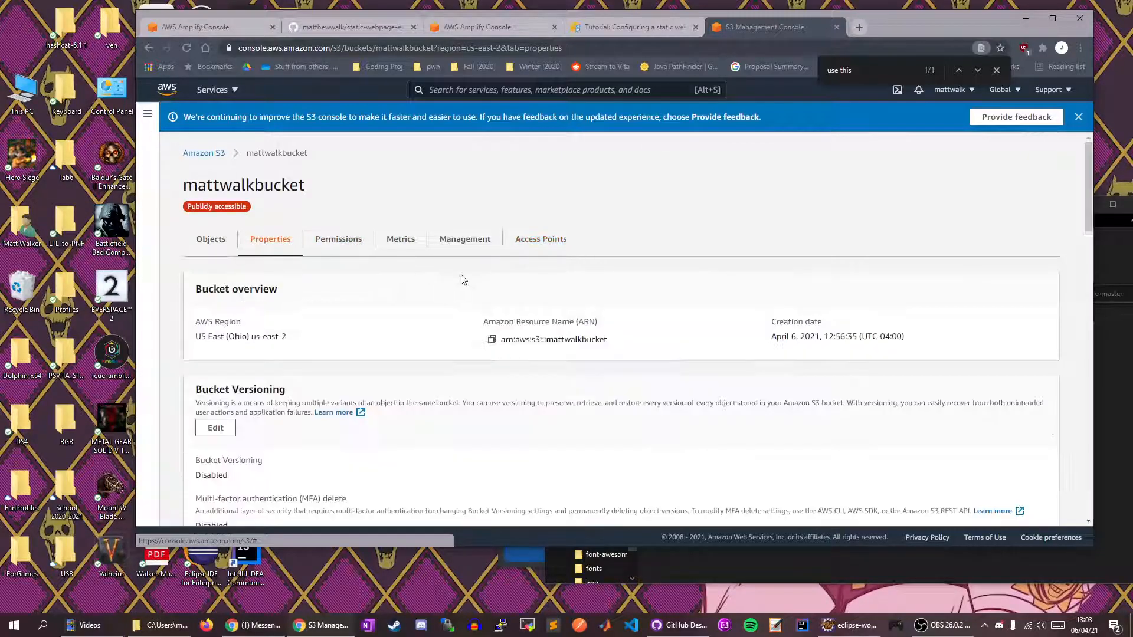
scroll(417, 304, "down", 1)
Recheck the tutorial's Step 7 and open the bucket website endpoint from mattwalkbucket's static website hosting properties in a new browser tab.
key("ctrl+shift+Tab")
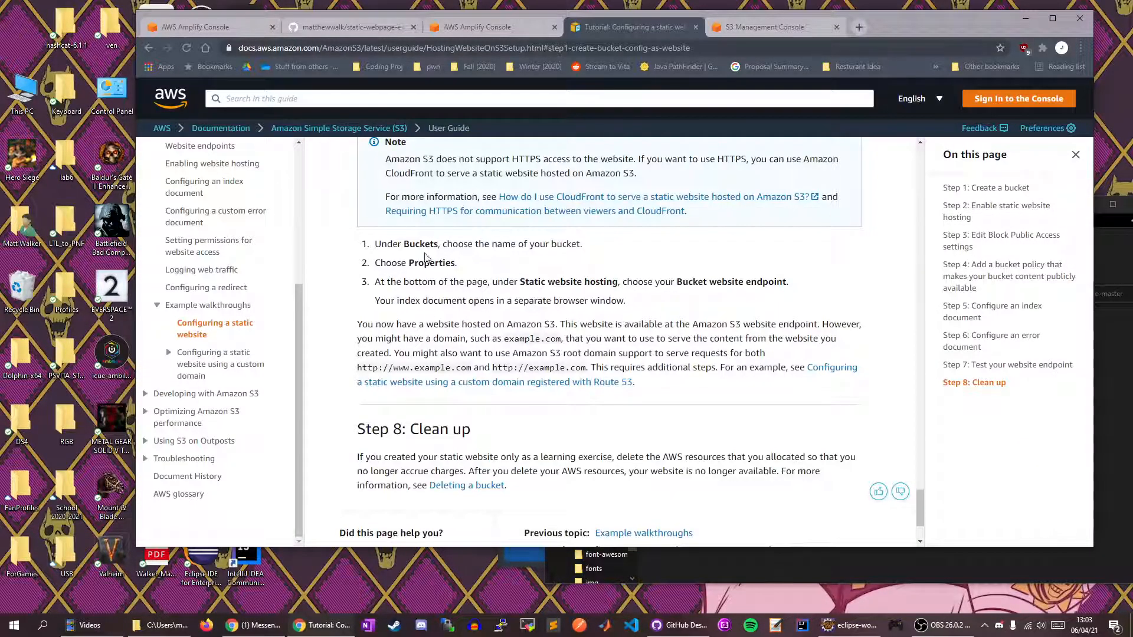
scroll(425, 325, "up", 1)
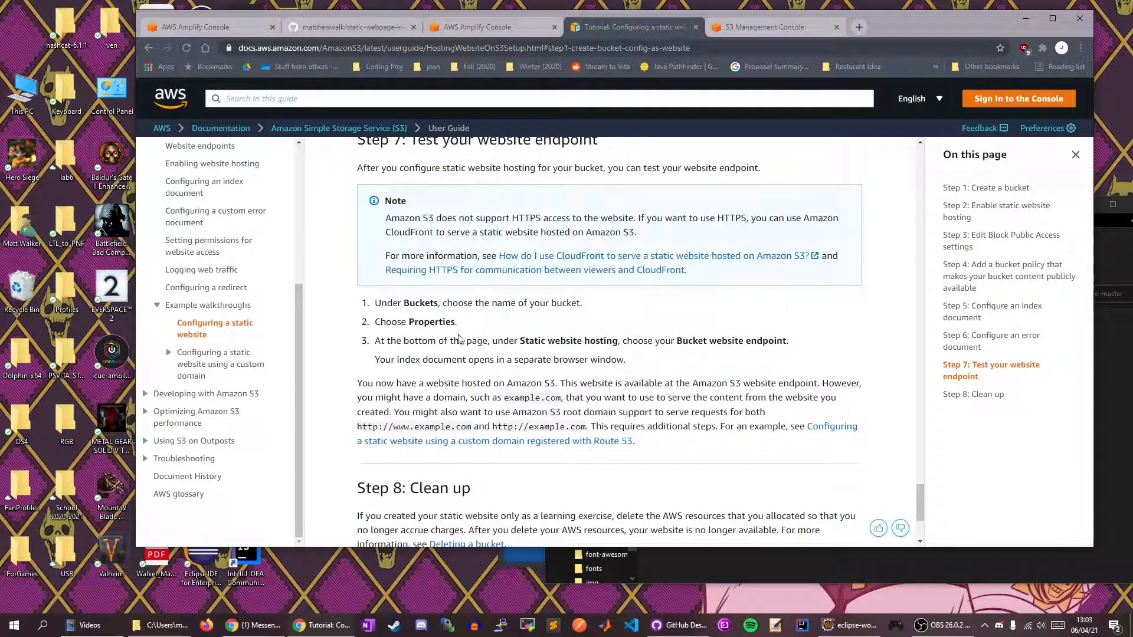
key("ctrl+Tab")
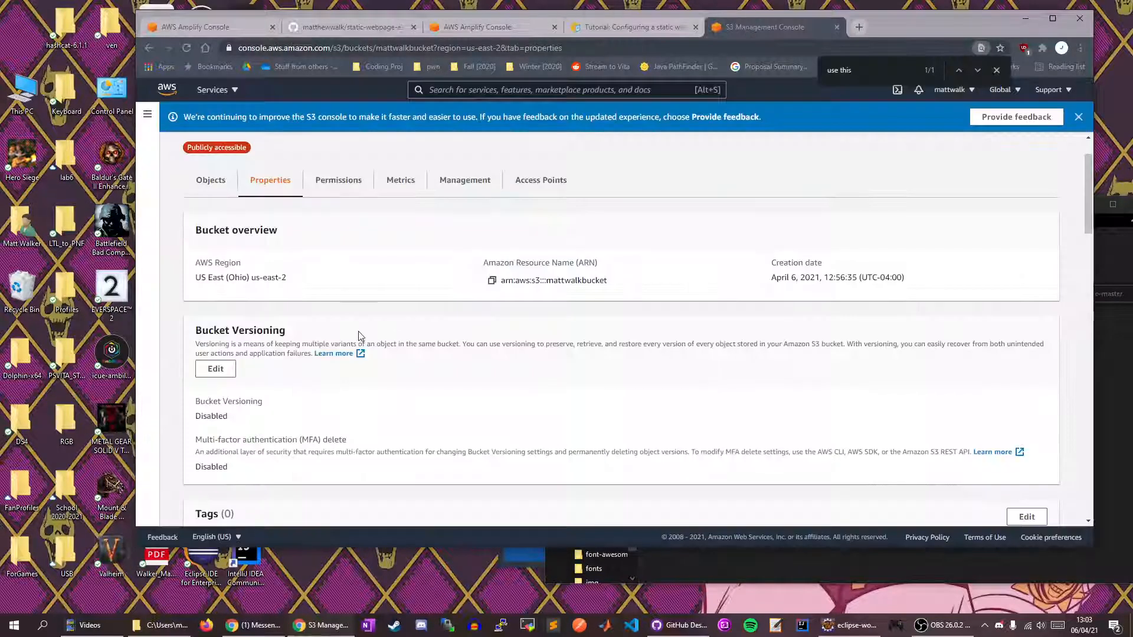
scroll(371, 320, "down", 15)
scroll(372, 324, "down", 4)
right_click(316, 472)
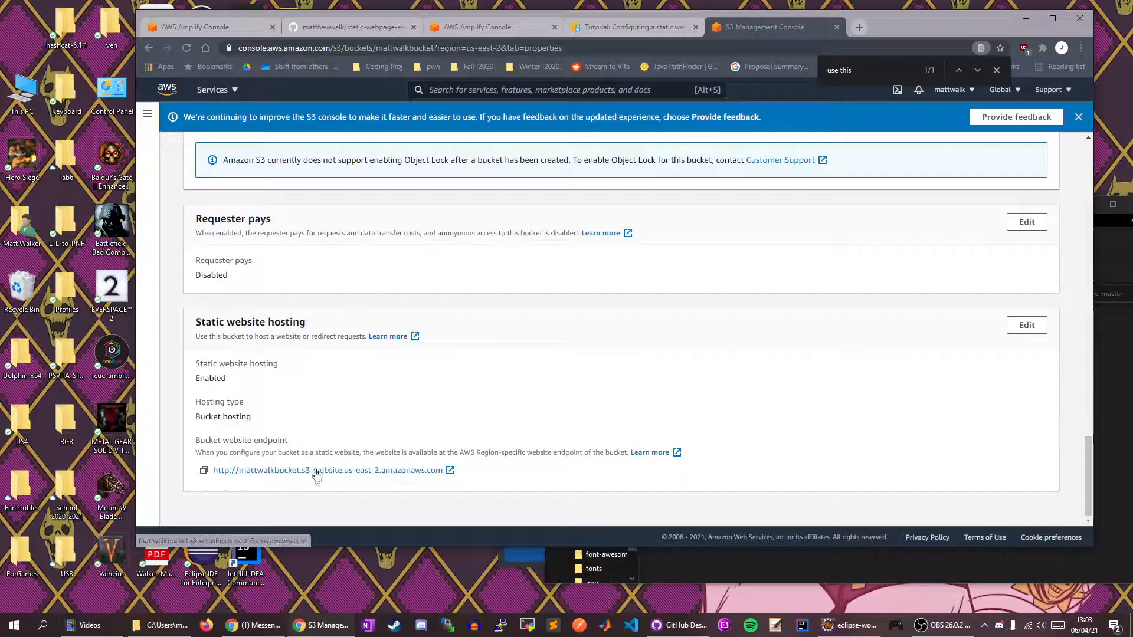
right_click(319, 470)
left_click(333, 475)
left_click(883, 30)
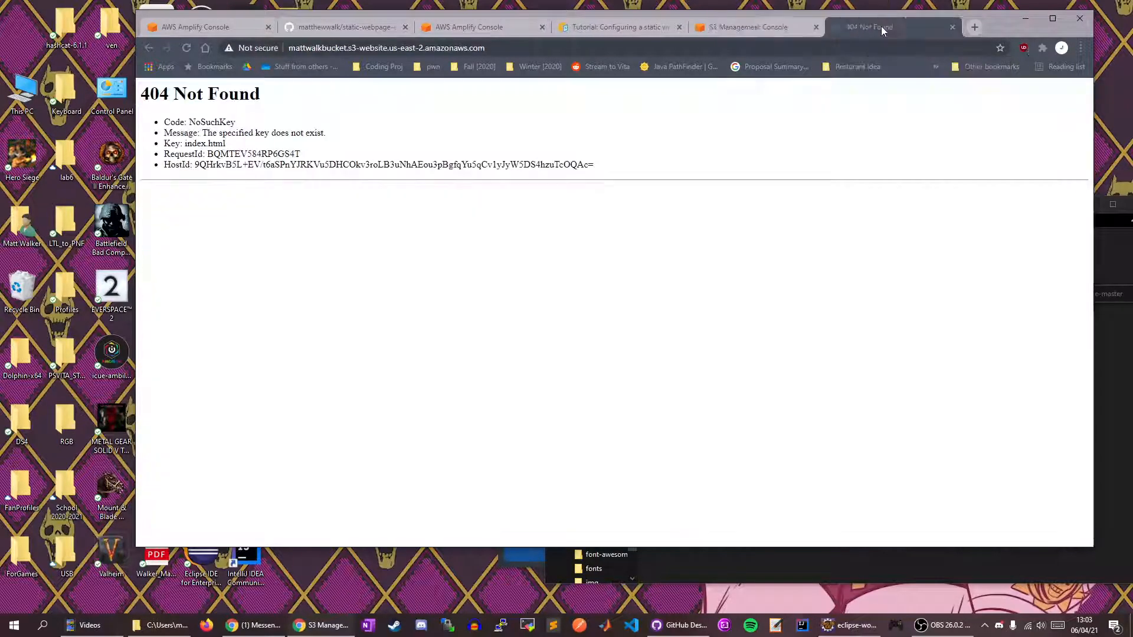
Read through the error details on the endpoint page, including the code, message, request ID and host ID.
left_click_drag(240, 123, 174, 118)
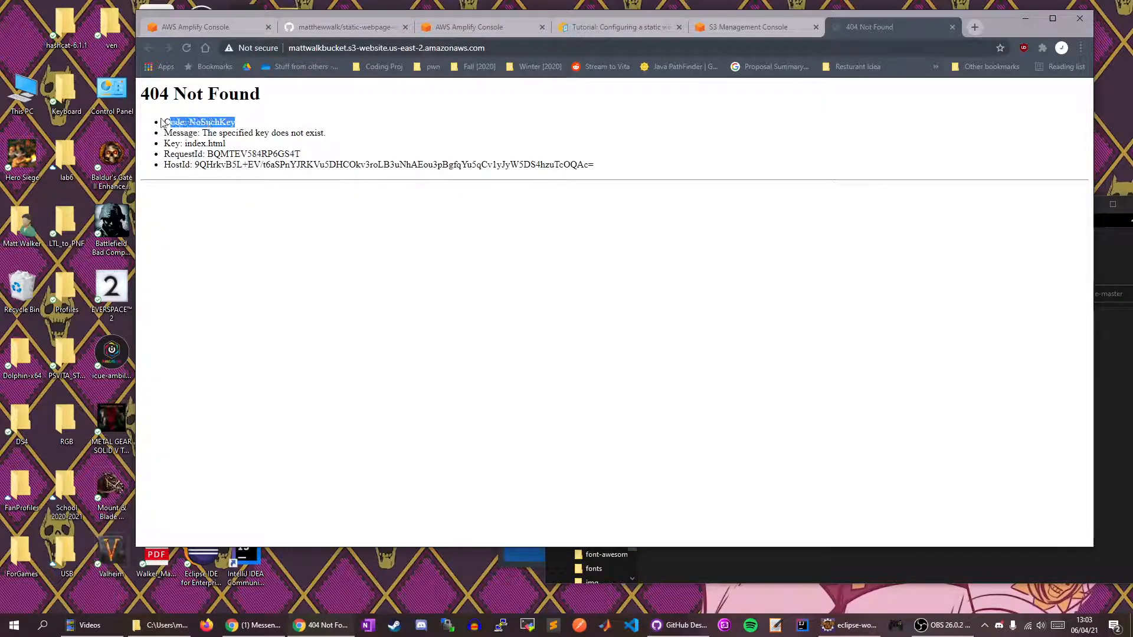
left_click_drag(301, 133, 125, 137)
left_click_drag(212, 153, 339, 156)
left_click_drag(595, 166, 368, 172)
Return to the AWS tutorial and reread the instructions around Step 7 on testing the website endpoint.
left_click(739, 35)
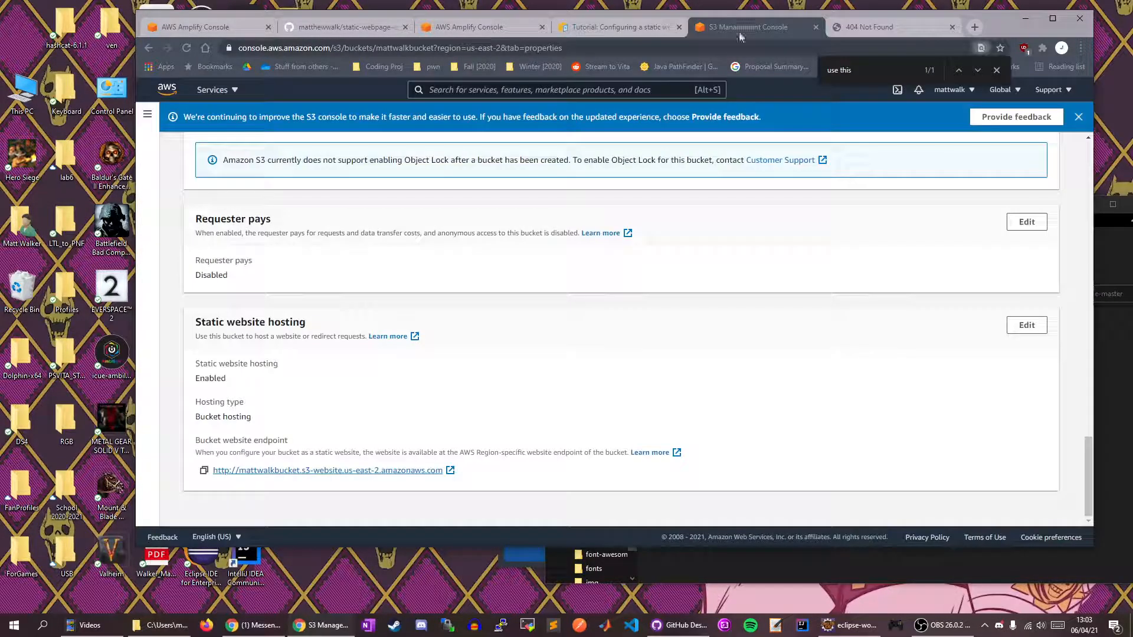
left_click(637, 32)
scroll(538, 236, "down", 5)
left_click_drag(438, 209, 694, 252)
left_click(716, 256)
scroll(686, 356, "up", 1)
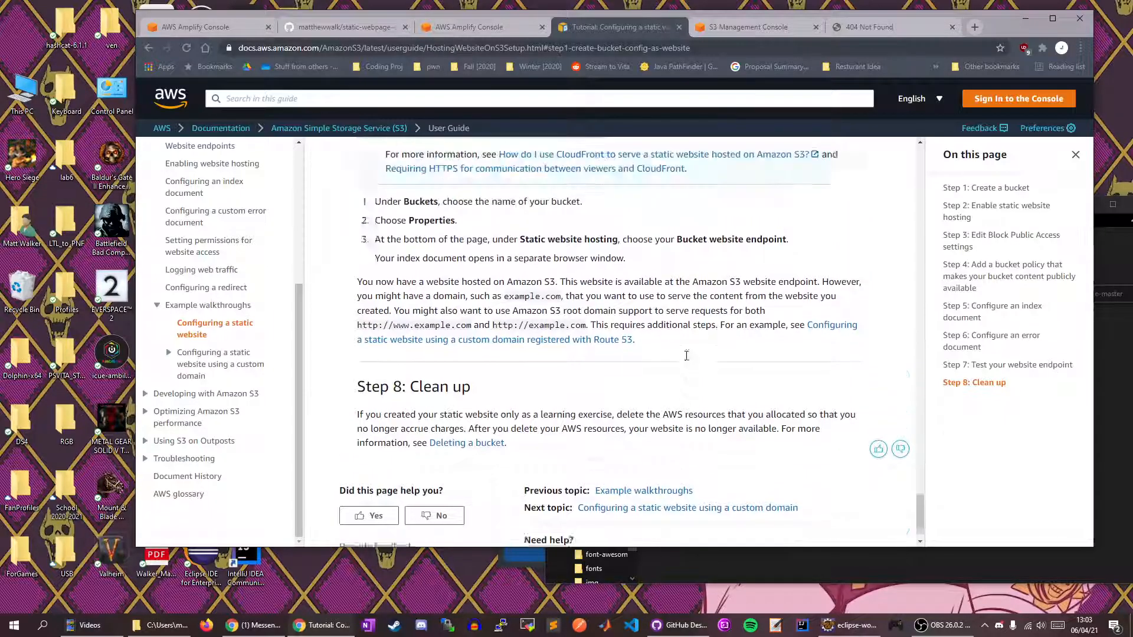
scroll(686, 356, "up", 4)
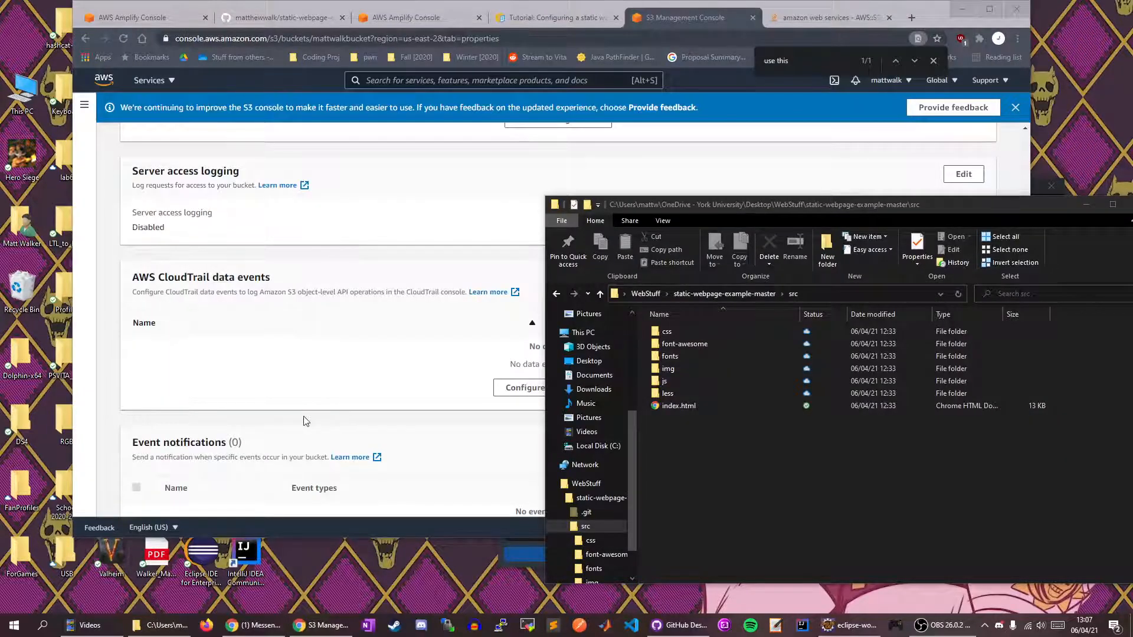
Go back to the S3 console and open mattwalkbucket's list of objects.
left_click(304, 421)
scroll(366, 372, "up", 10)
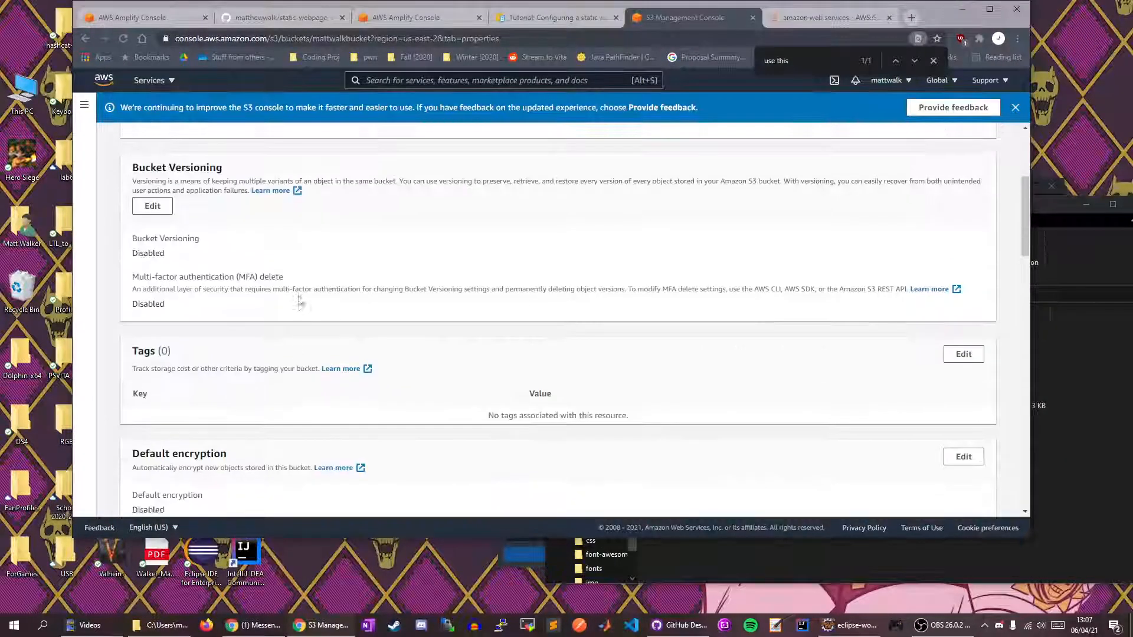
scroll(300, 302, "up", 4)
left_click(146, 232)
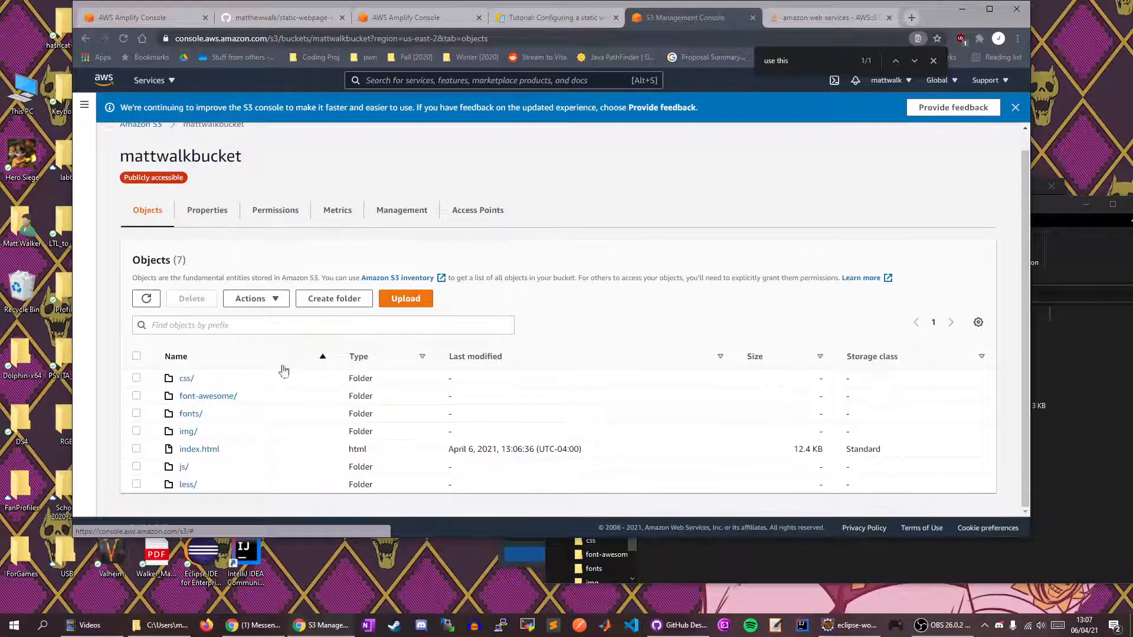
Switch to File Explorer and compare the local static-webpage-example-master folder, its src subfolder and index.html with the bucket's objects.
key("alt+Tab")
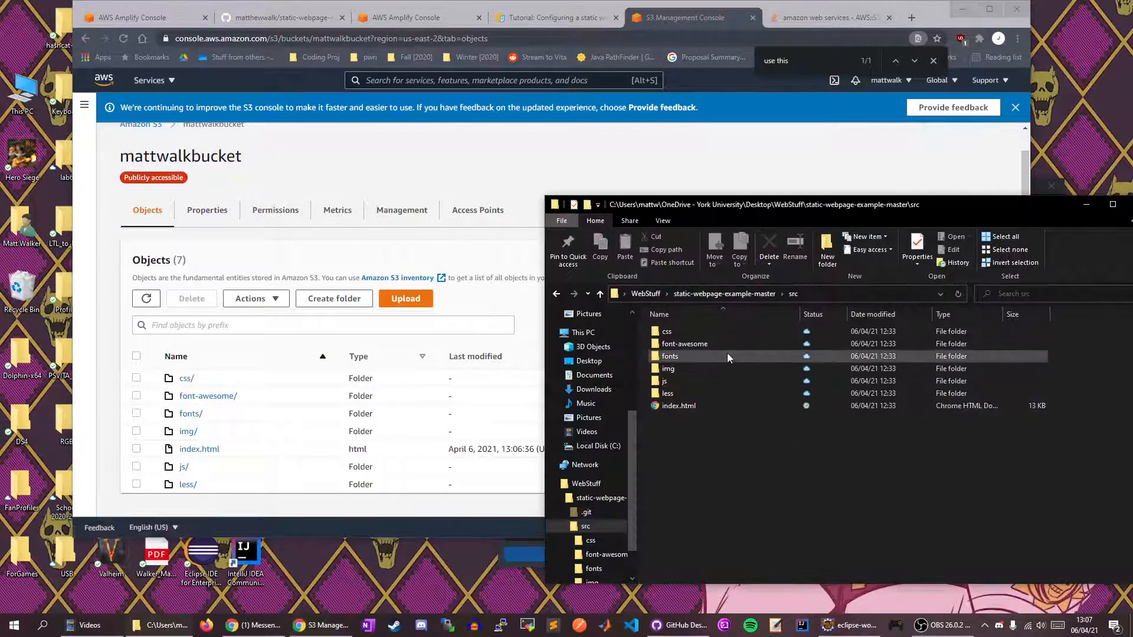
left_click(724, 293)
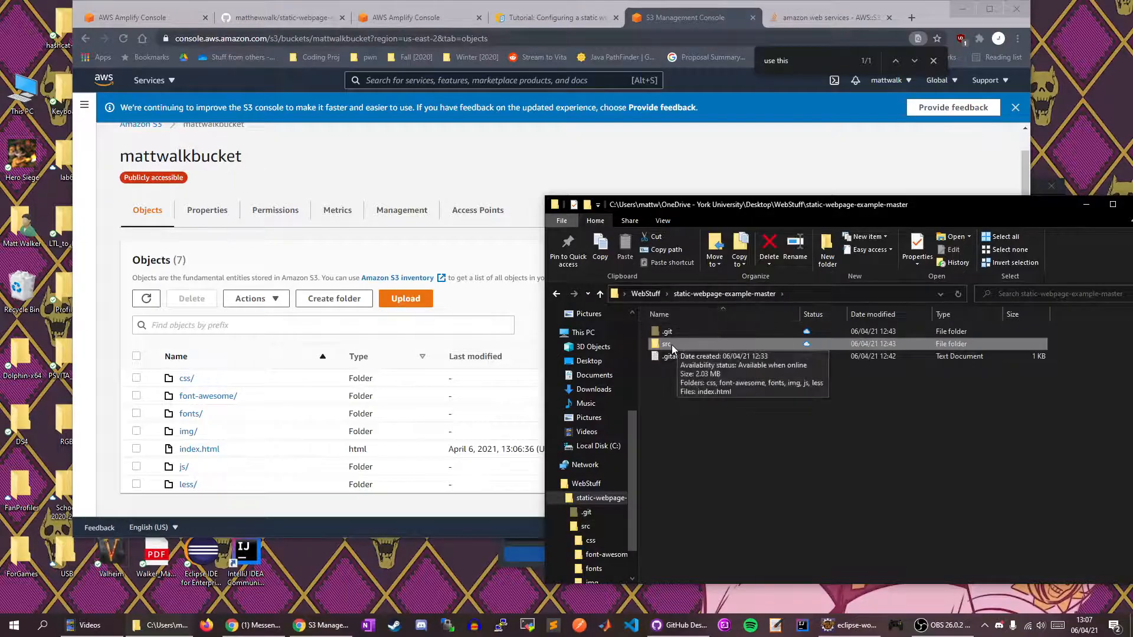
mouse_move(693, 345)
left_mouse_down()
mouse_move(430, 374)
mouse_move(713, 350)
left_mouse_up()
double_click(710, 348)
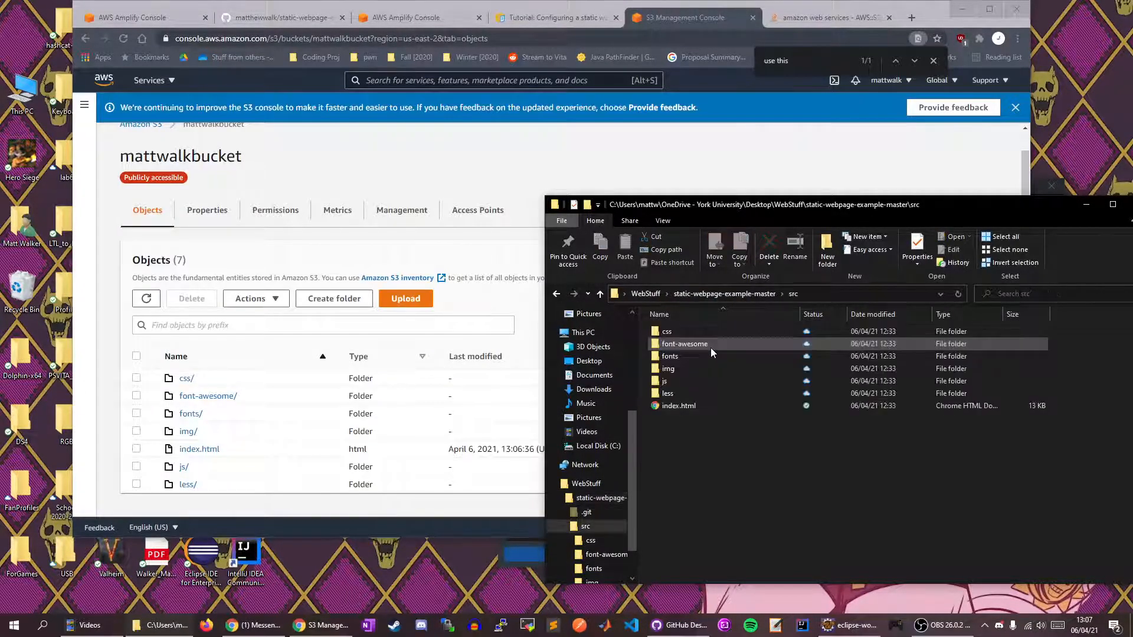
left_click(678, 407)
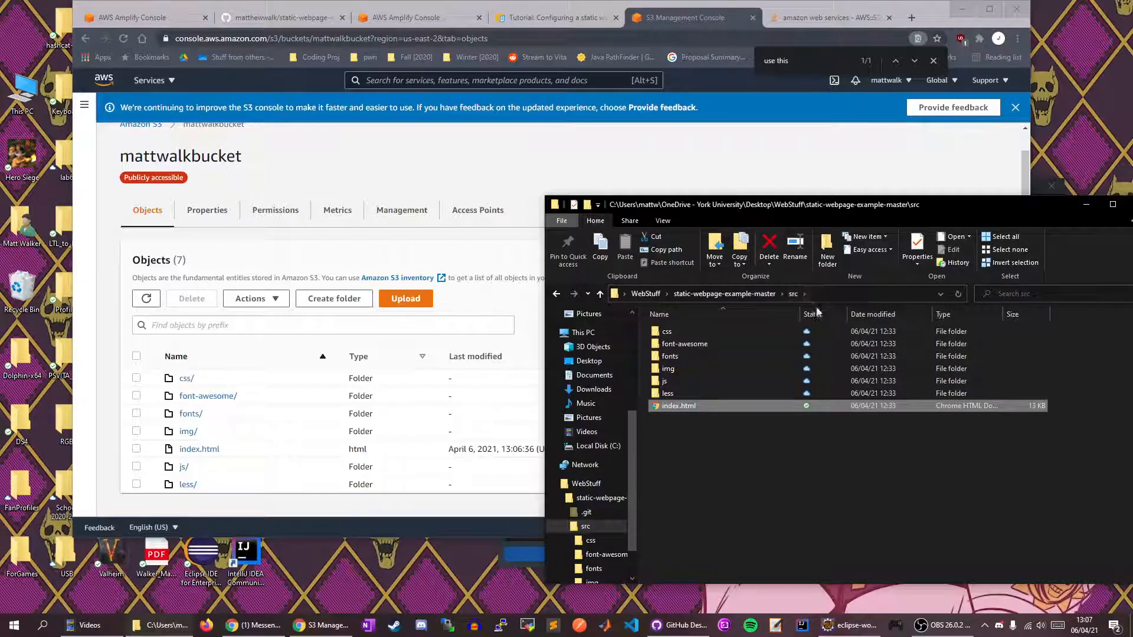
left_click(446, 268)
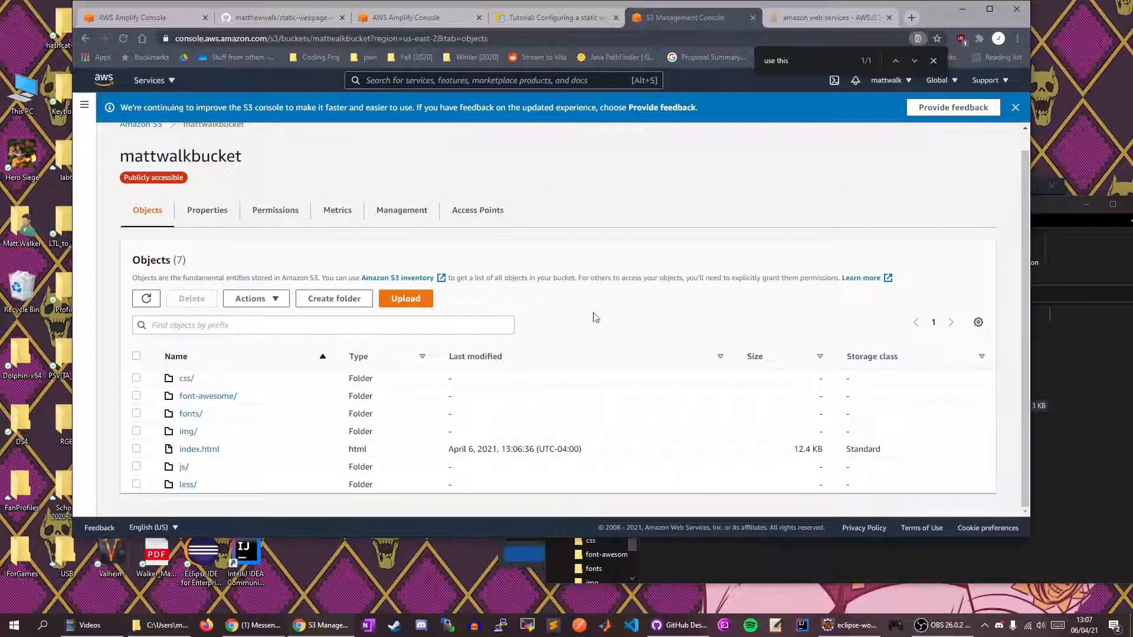
left_click(691, 574)
left_click_drag(734, 476, 631, 304)
left_click(735, 472)
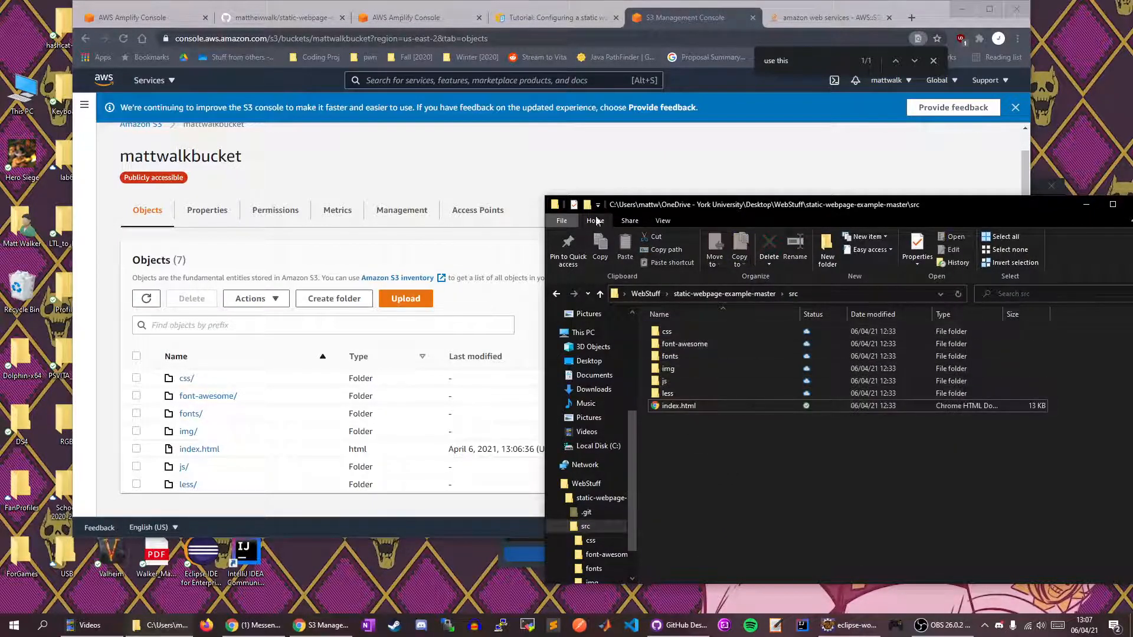
Review mattwalkbucket's properties in the S3 console down to the static website hosting section.
left_click(481, 174)
left_click(223, 223)
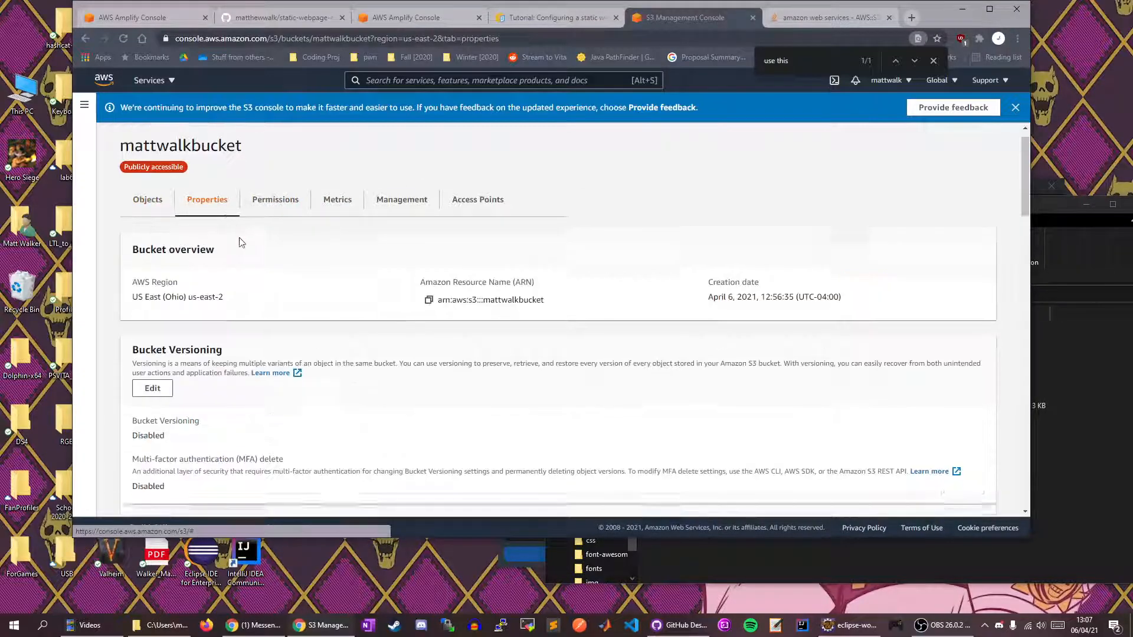
scroll(248, 239, "down", 15)
scroll(253, 236, "down", 5)
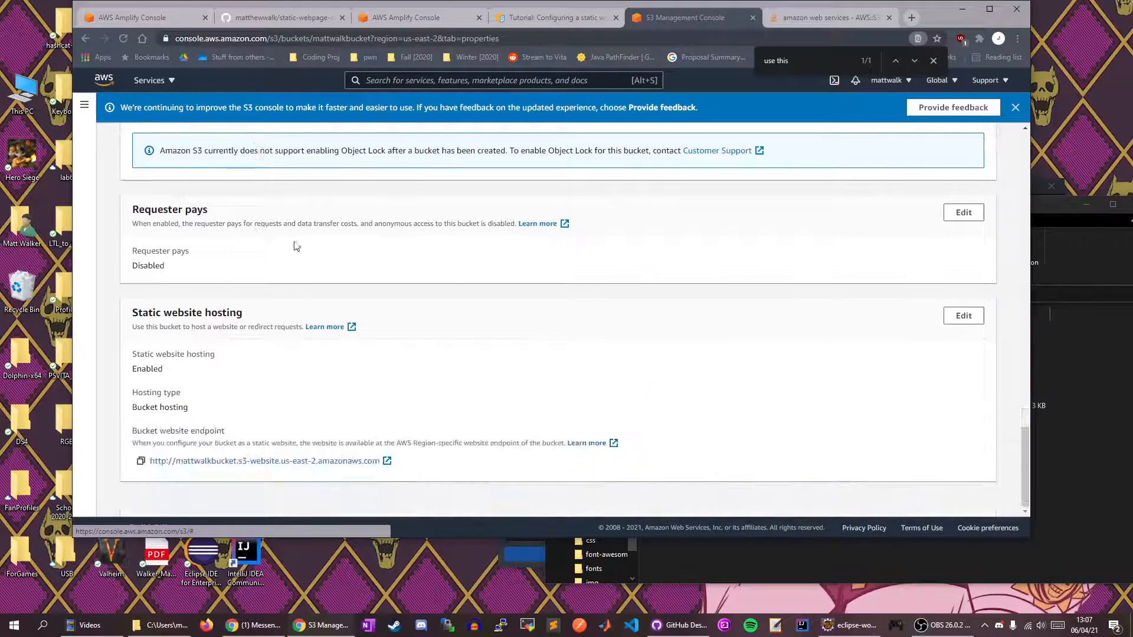
scroll(290, 236, "up", 10)
scroll(266, 212, "up", 10)
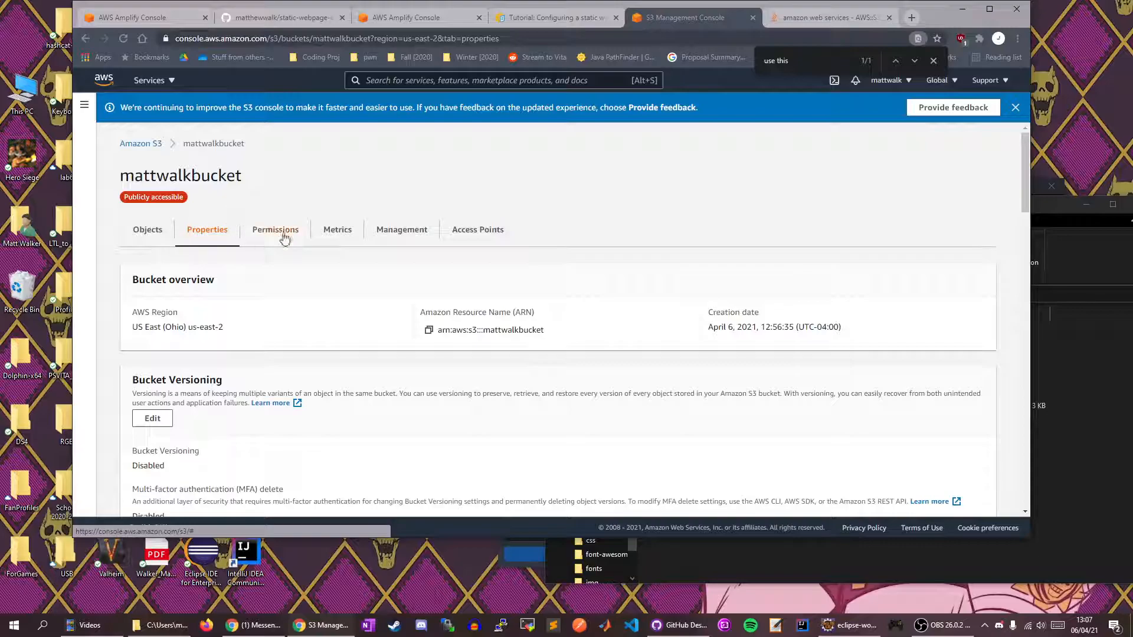
Review the bucket's permissions, checking the Resource line of the bucket policy.
left_click(284, 236)
scroll(525, 318, "down", 10)
scroll(525, 318, "up", 5)
scroll(237, 252, "down", 3)
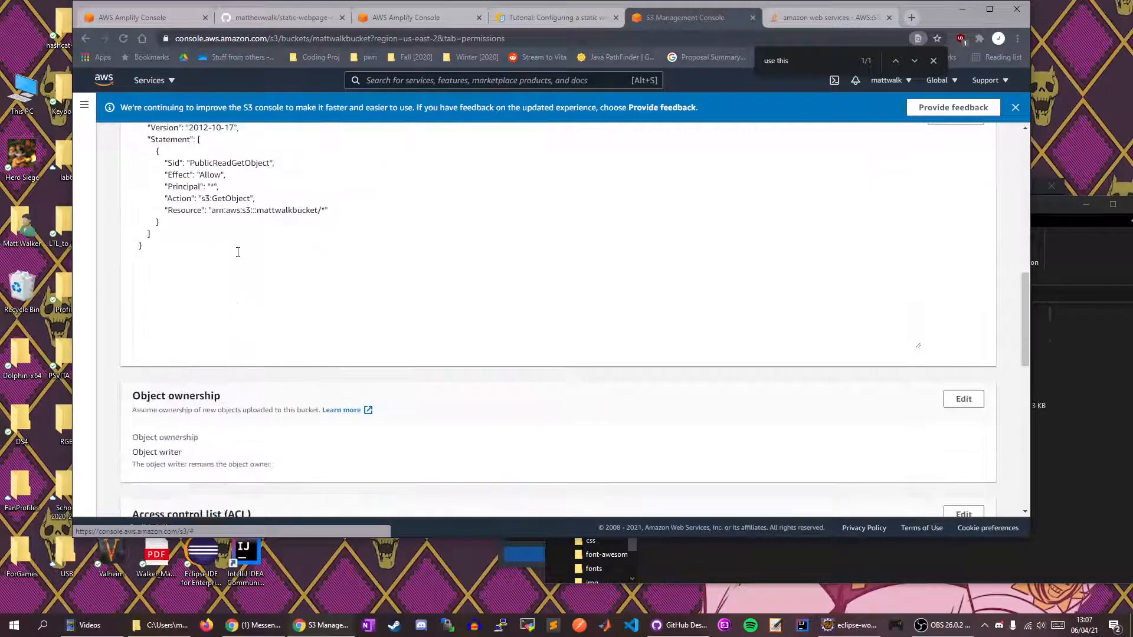
left_click(237, 252)
scroll(238, 252, "up", 1)
left_click_drag(257, 271, 326, 269)
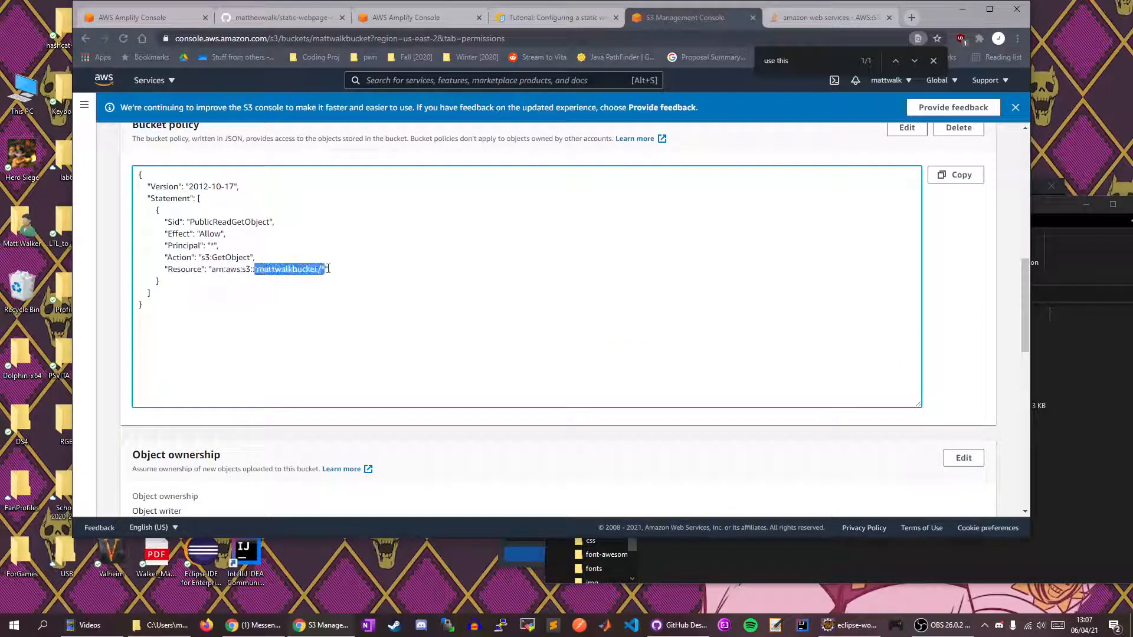
left_click(268, 280)
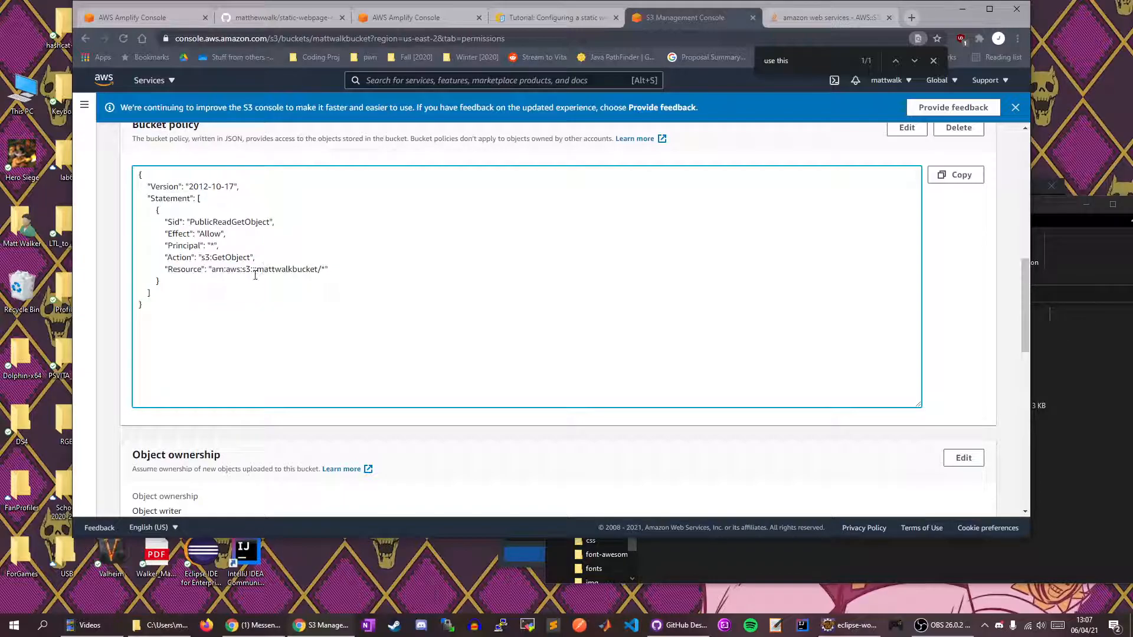
scroll(394, 298, "up", 9)
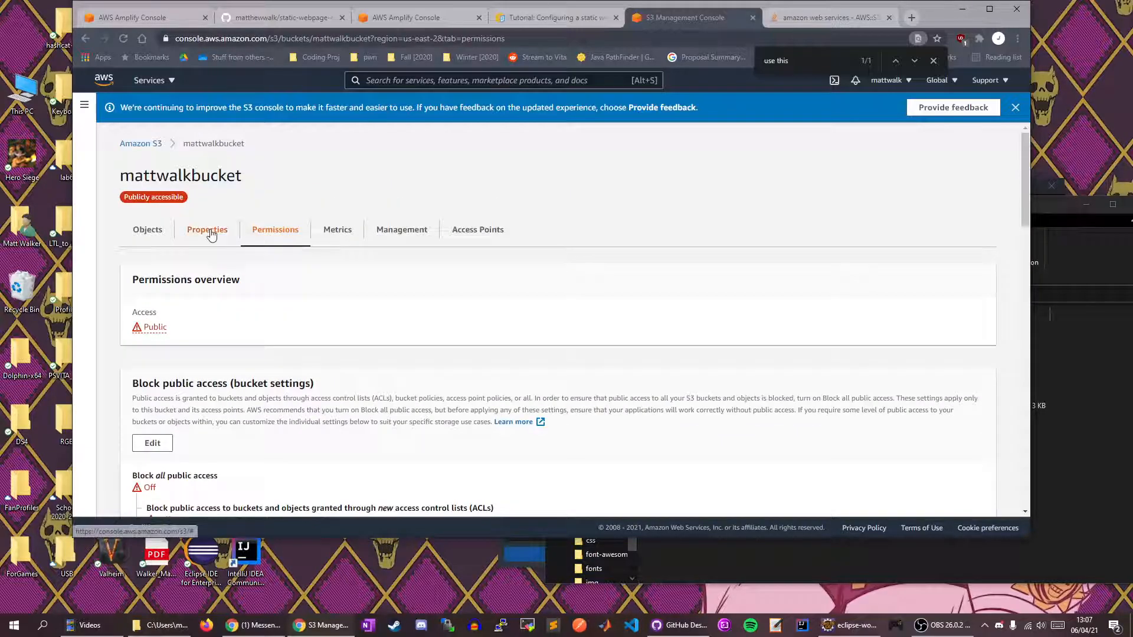
Check the bucket's object list again against the full contents of the local src folder.
left_click(152, 245)
scroll(152, 245, "down", 1)
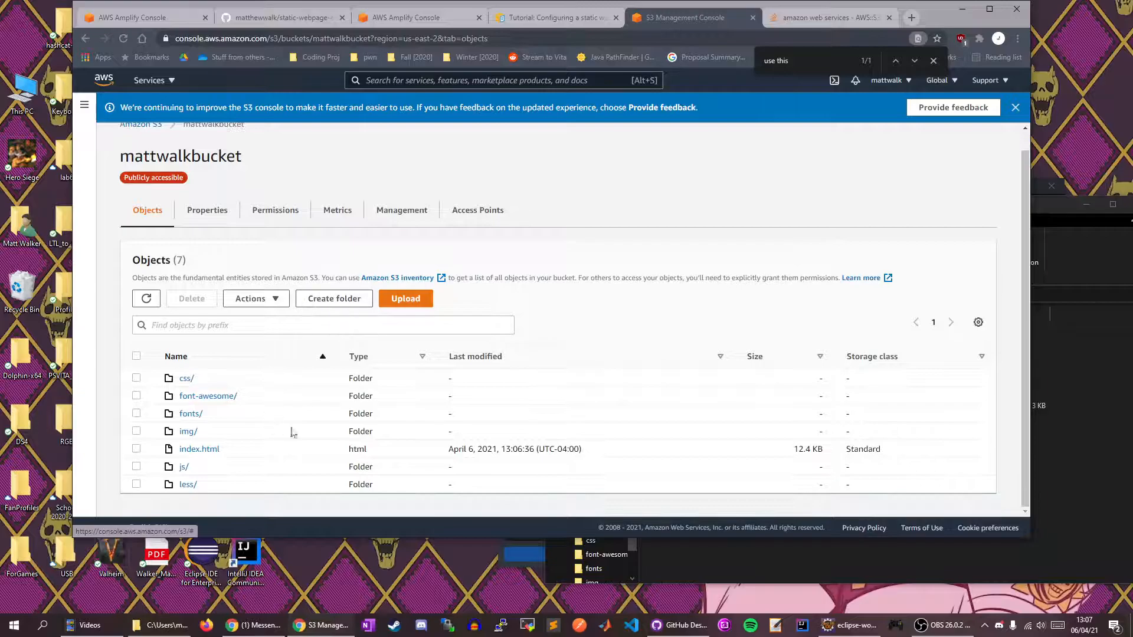
left_click(1046, 472)
left_click_drag(738, 458, 649, 323)
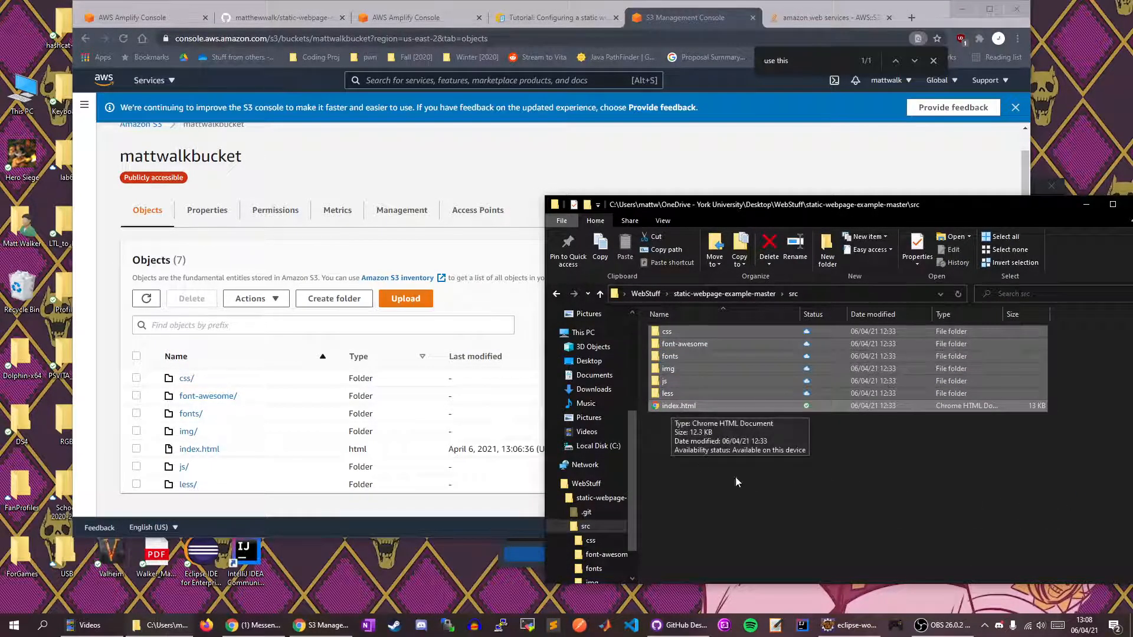
left_click_drag(683, 373, 761, 420)
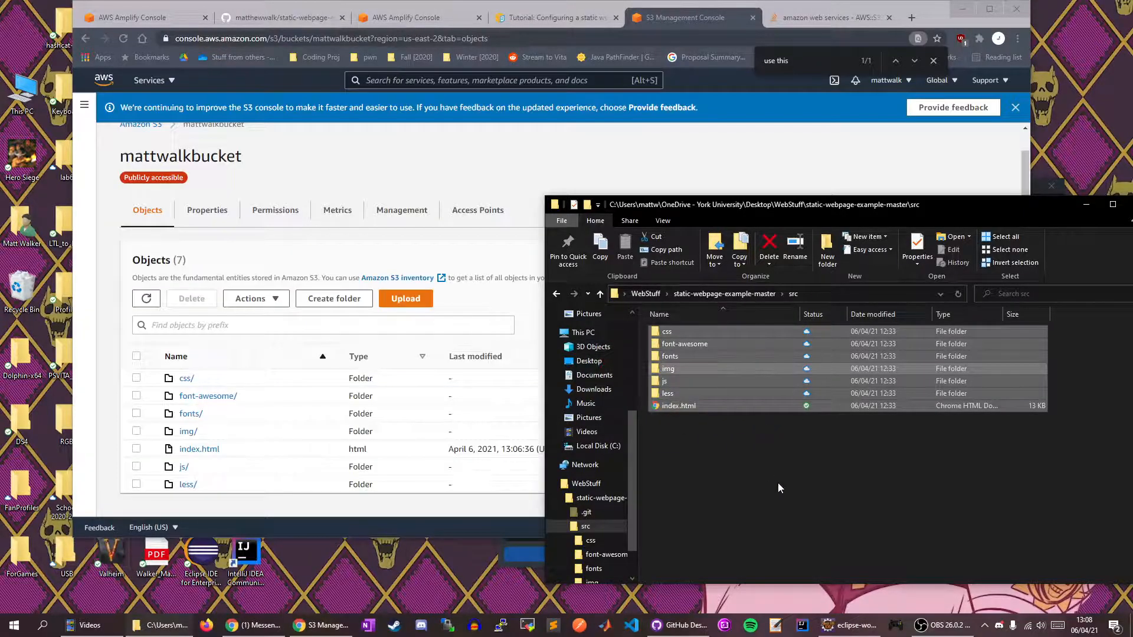
left_click(777, 483)
Open the website endpoint again from the static website hosting section of the bucket's properties.
left_click(506, 305)
left_click(227, 218)
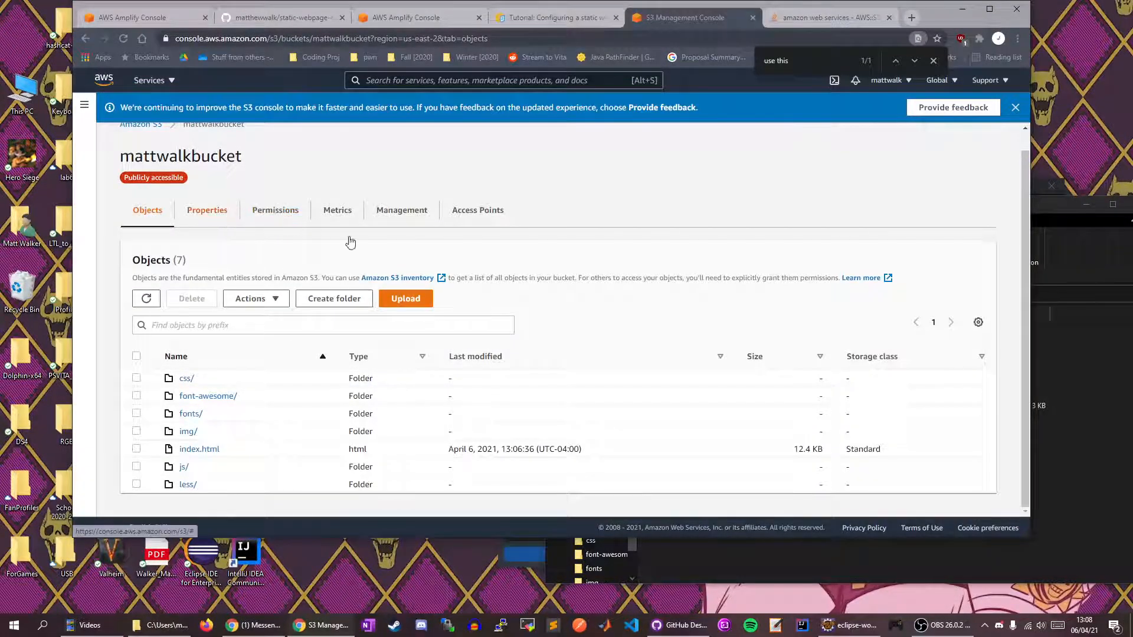
scroll(593, 280, "down", 10)
scroll(593, 281, "down", 10)
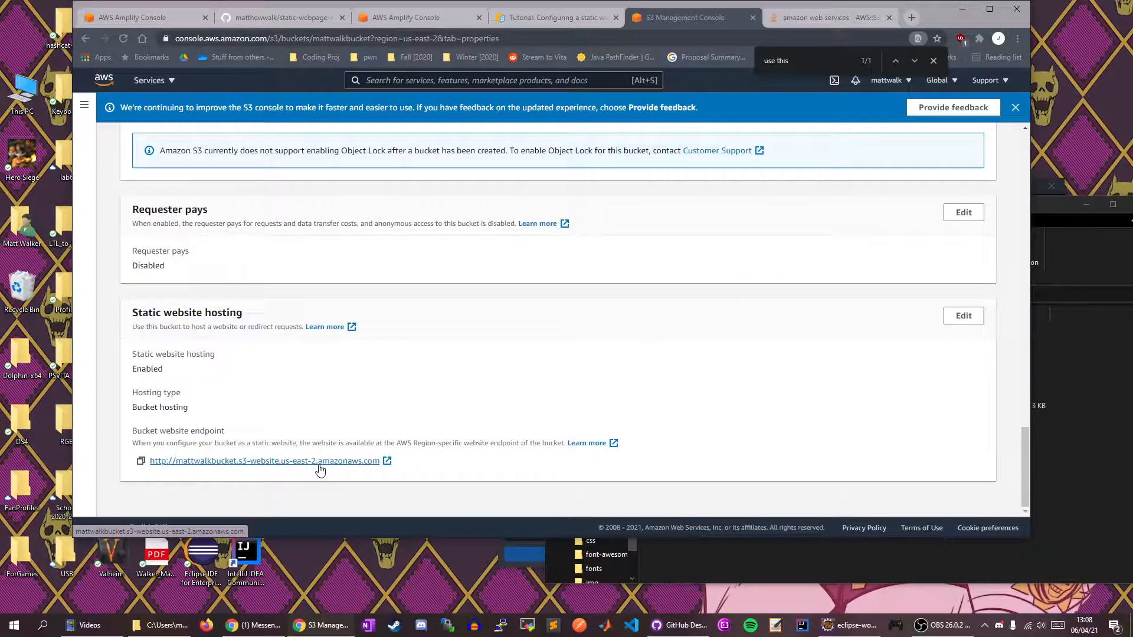
left_click(319, 462)
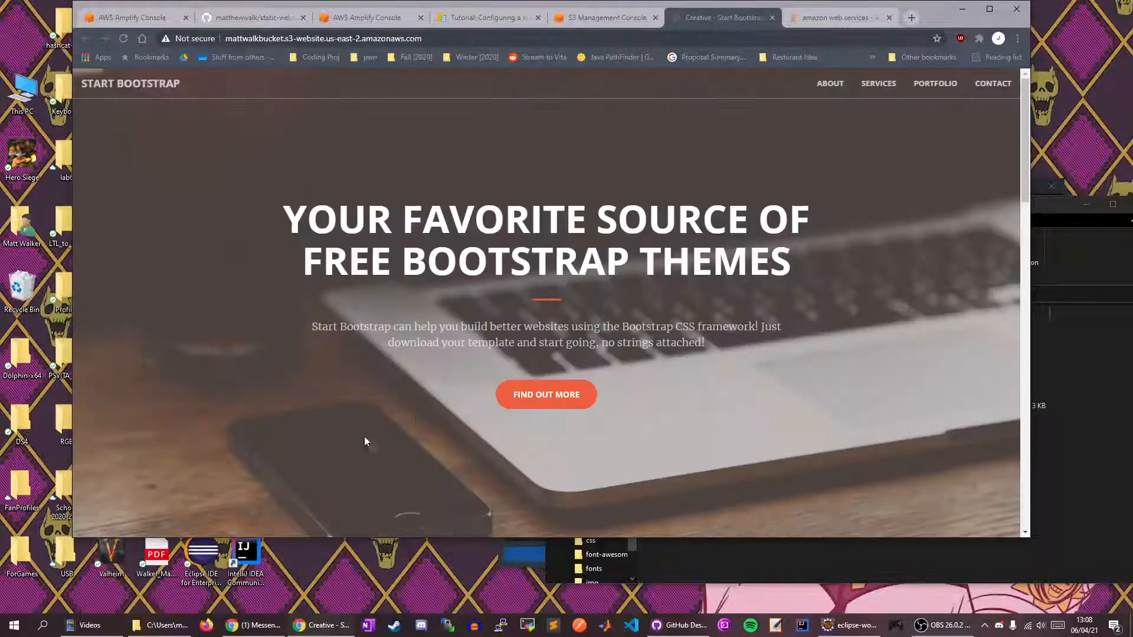
Look through the hosted Start Bootstrap page from top to bottom and check the site's connection security information.
scroll(646, 339, "down", 20)
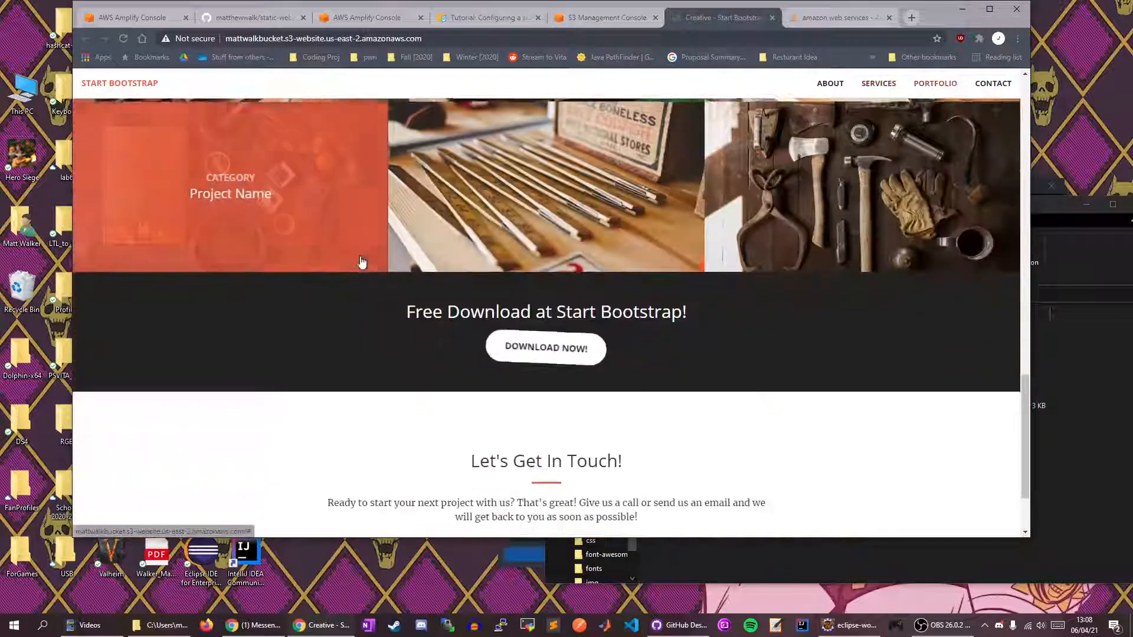
scroll(386, 245, "up", 20)
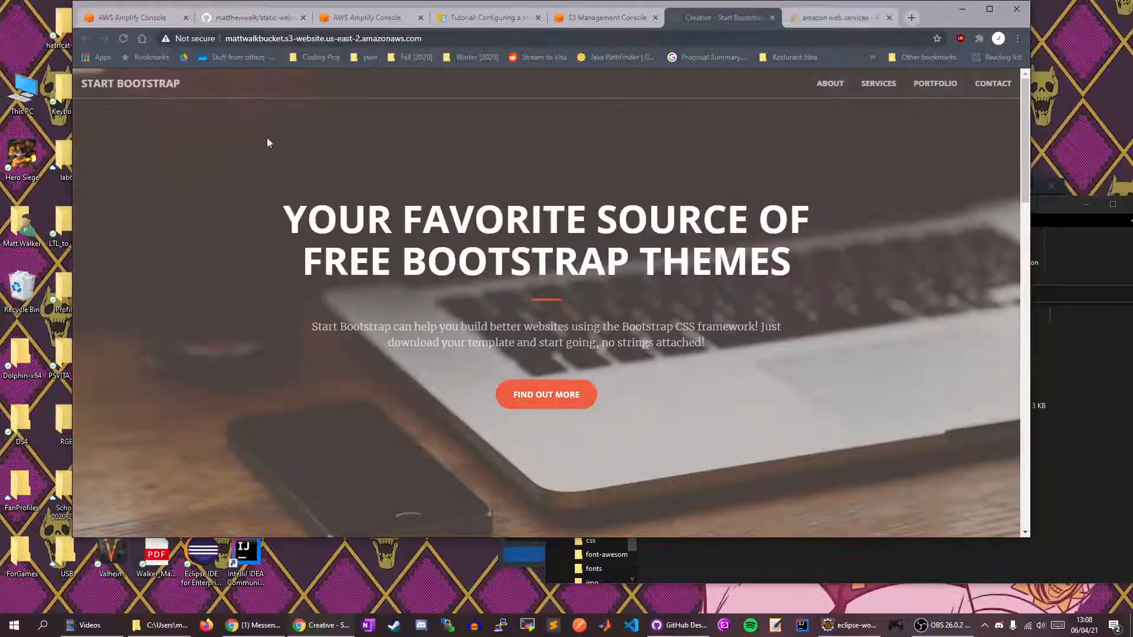
left_click(199, 41)
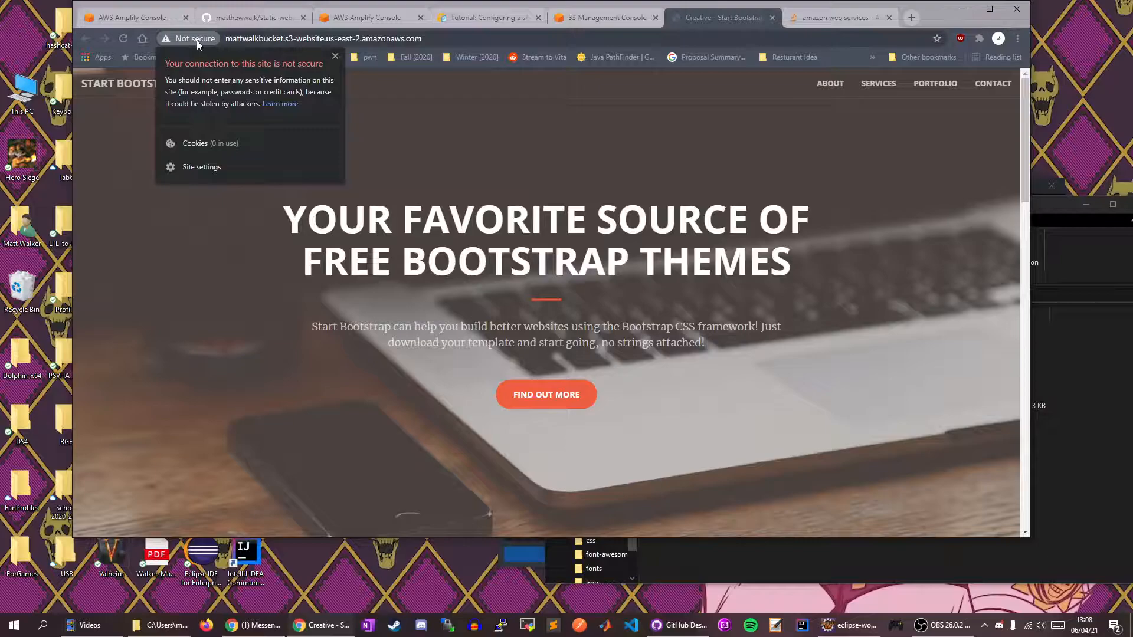
scroll(546, 295, "down", 20)
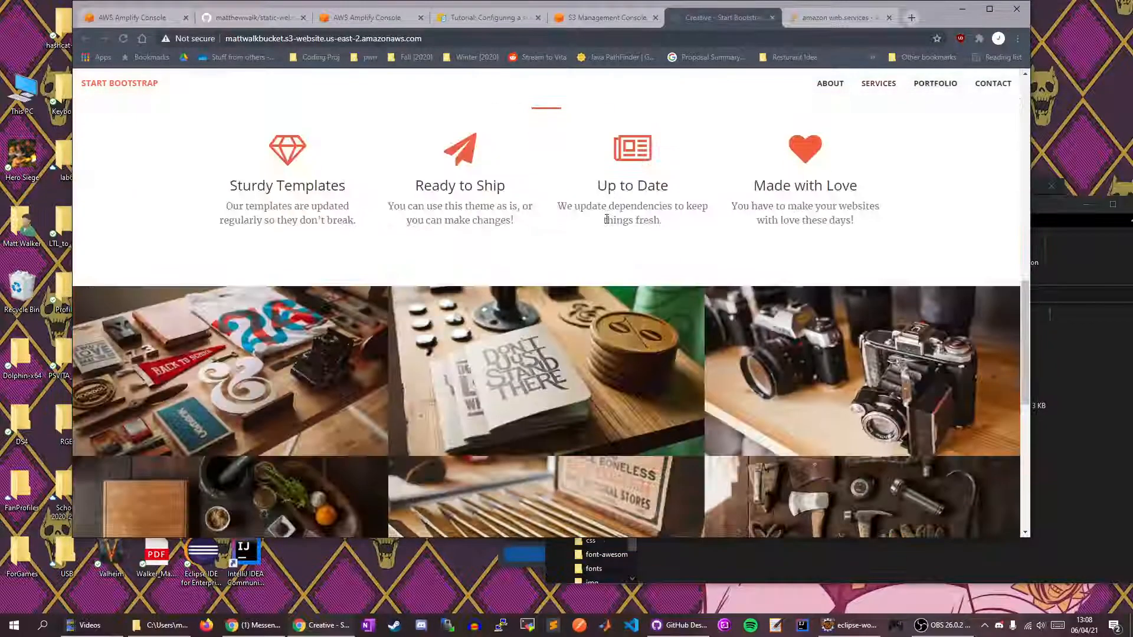
scroll(670, 177, "up", 20)
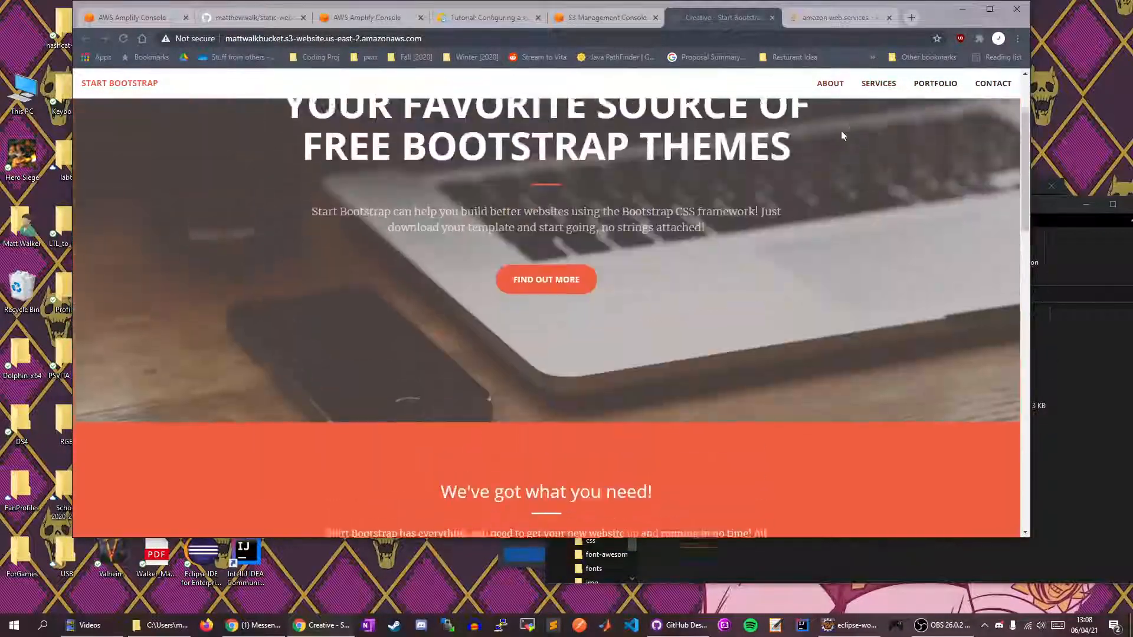
Look over the hosted page once more, and close it along with the Stack Overflow page to return to the bucket's properties.
scroll(822, 144, "down", 20)
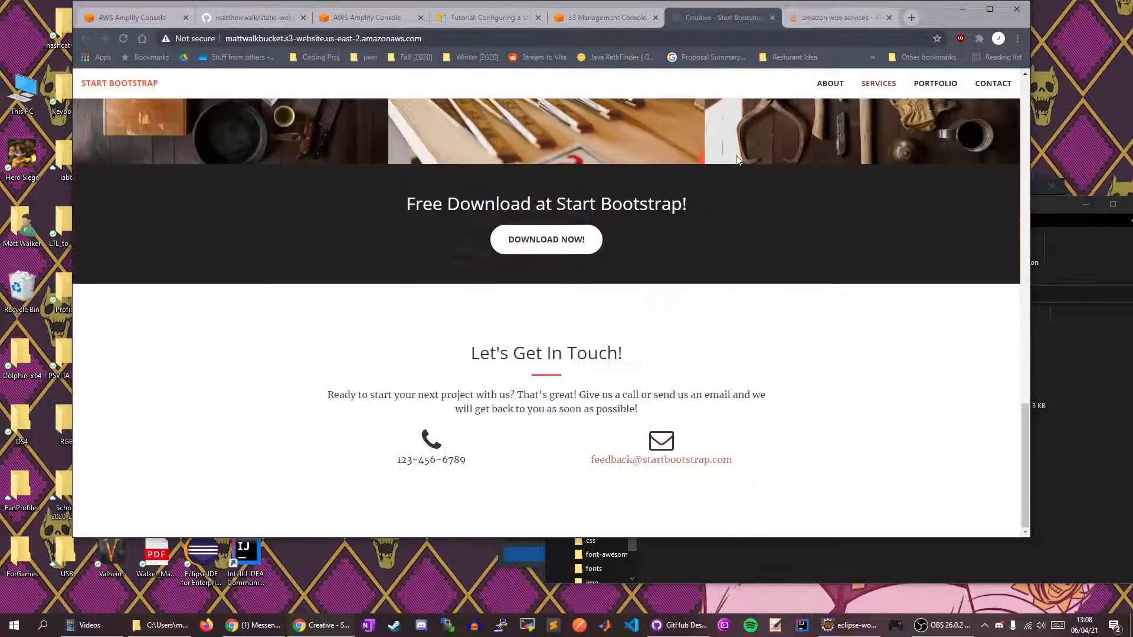
scroll(715, 187, "up", 20)
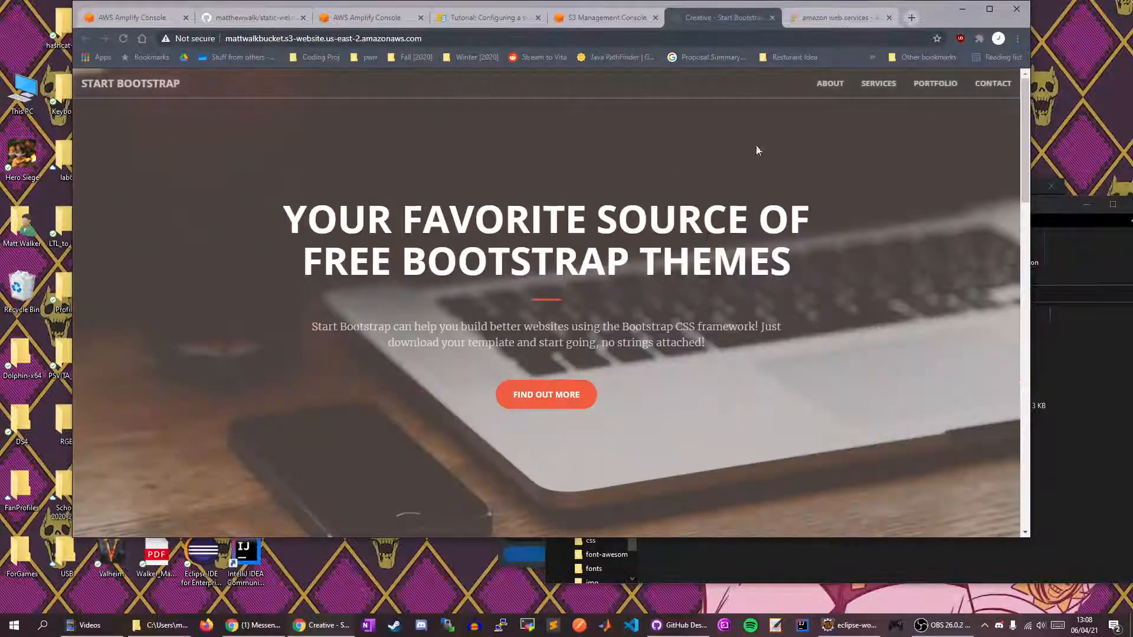
left_click(772, 18)
left_click(731, 23)
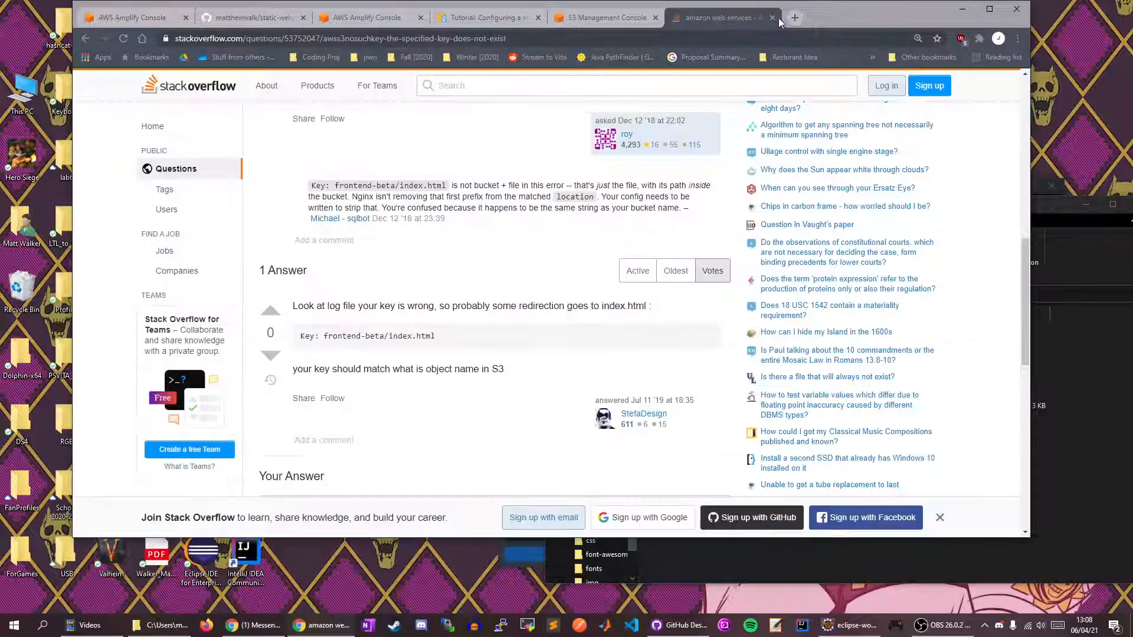
left_click(771, 19)
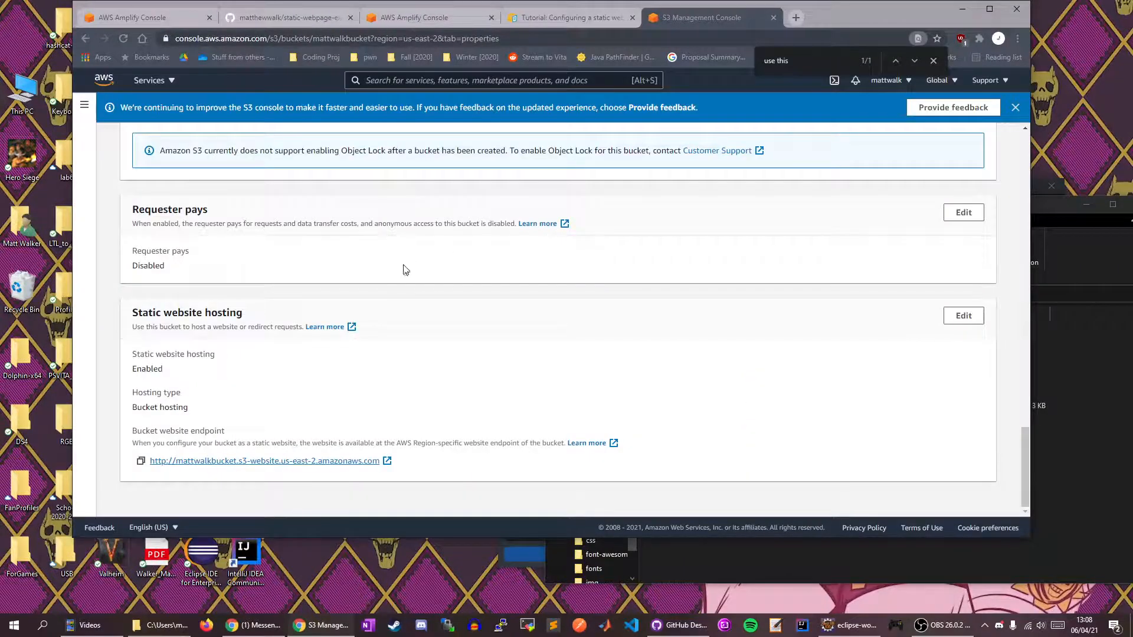
scroll(374, 328, "up", 15)
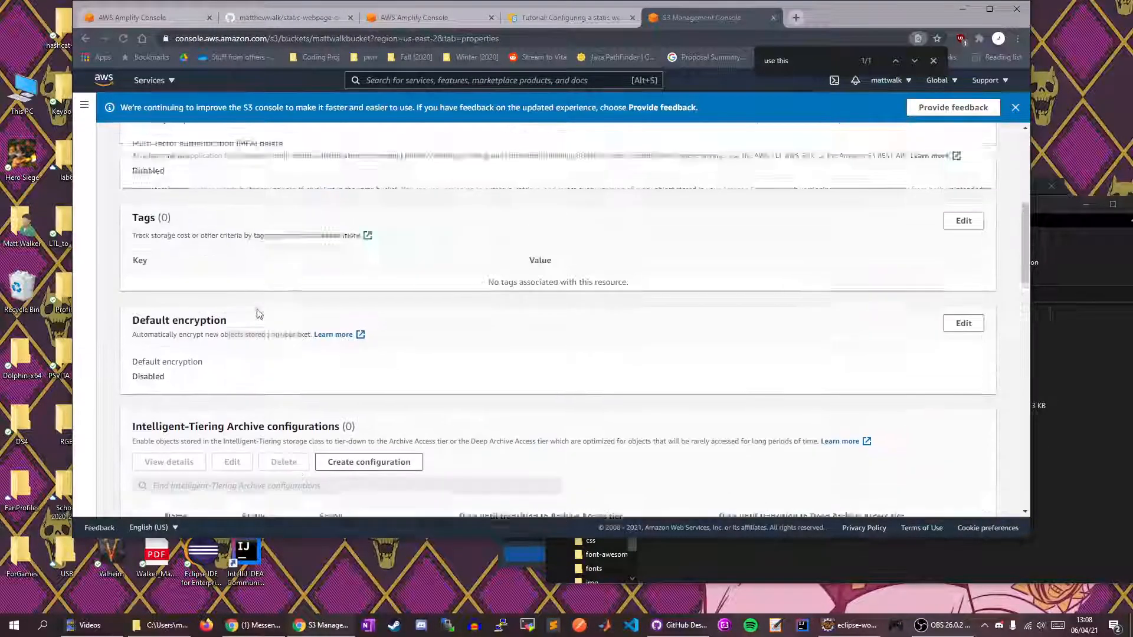
scroll(236, 314, "up", 10)
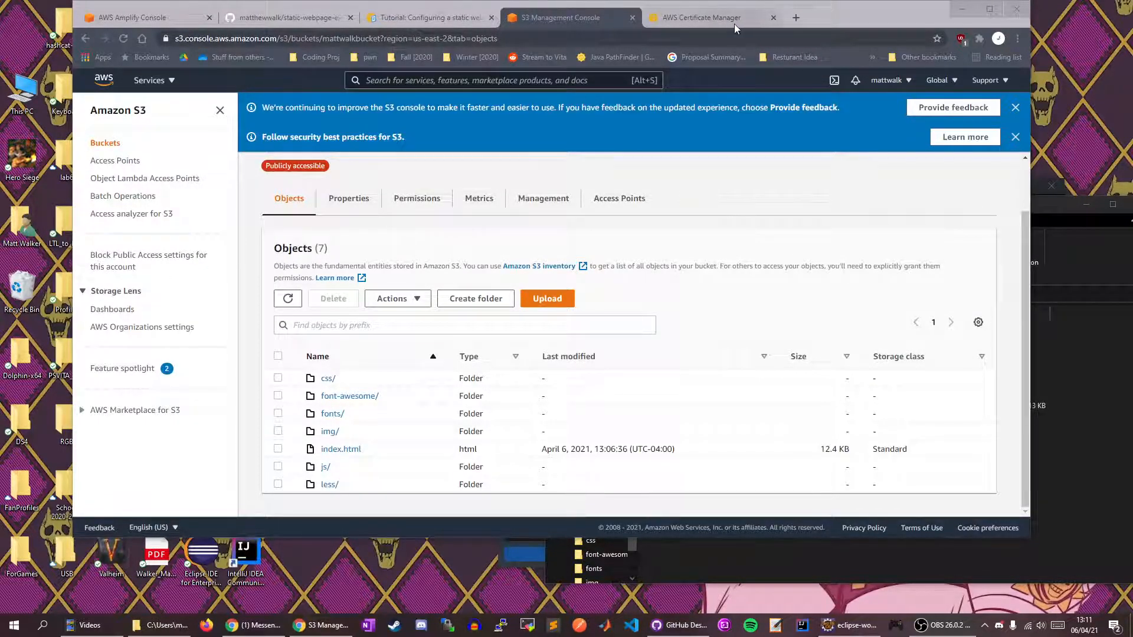
Replace the old AWS service search with "ssl" and open Certificate Manager.
left_click(701, 17)
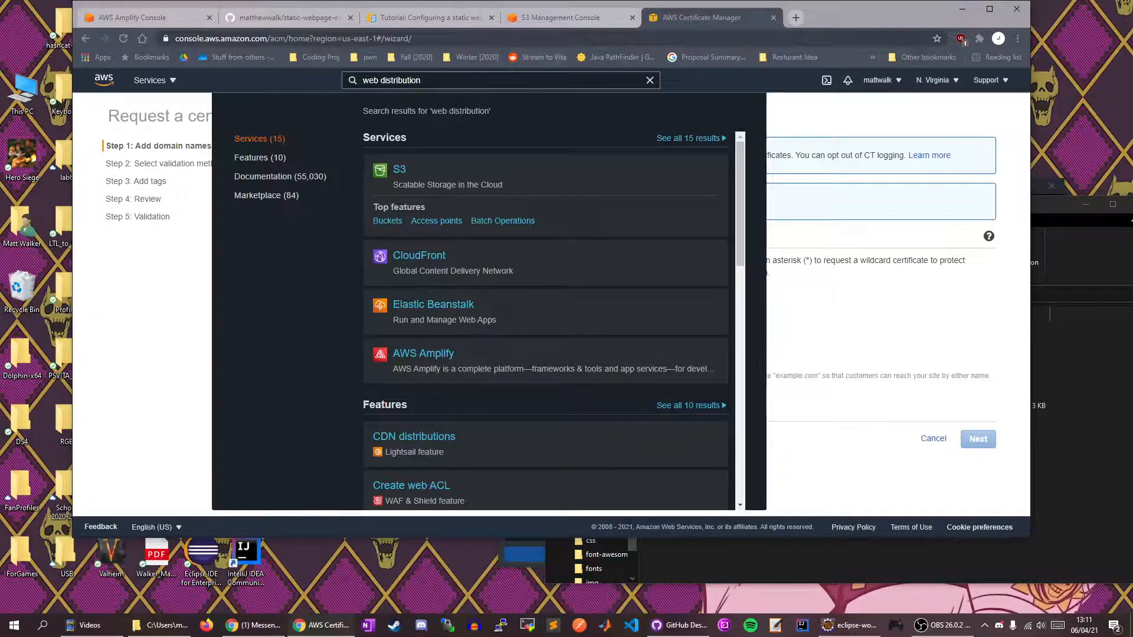
left_click(807, 122)
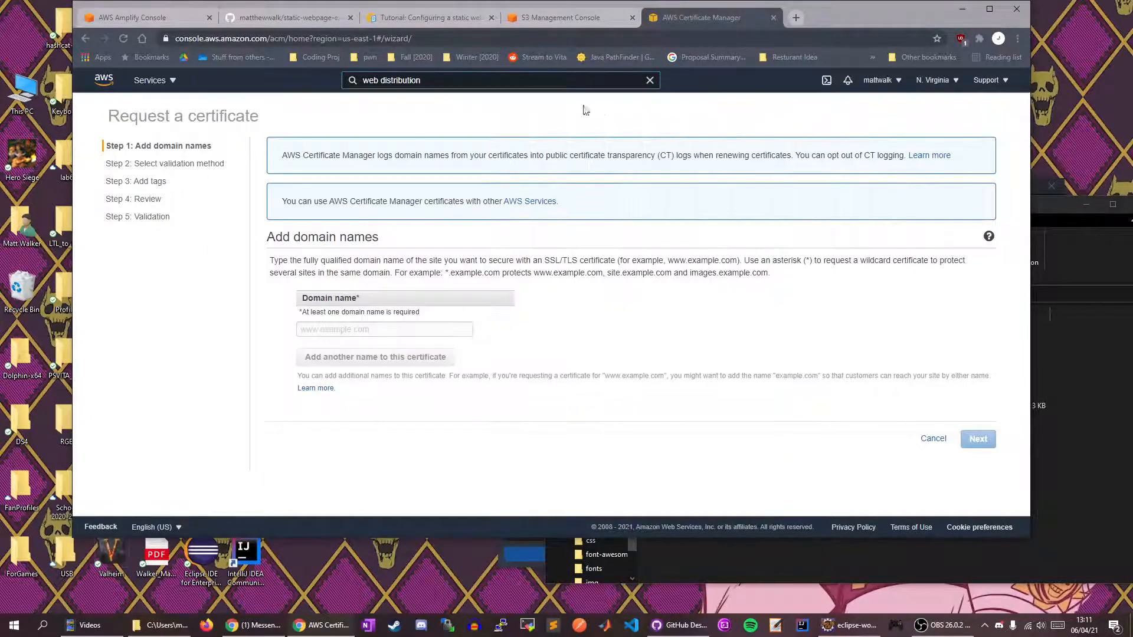
left_click(649, 80)
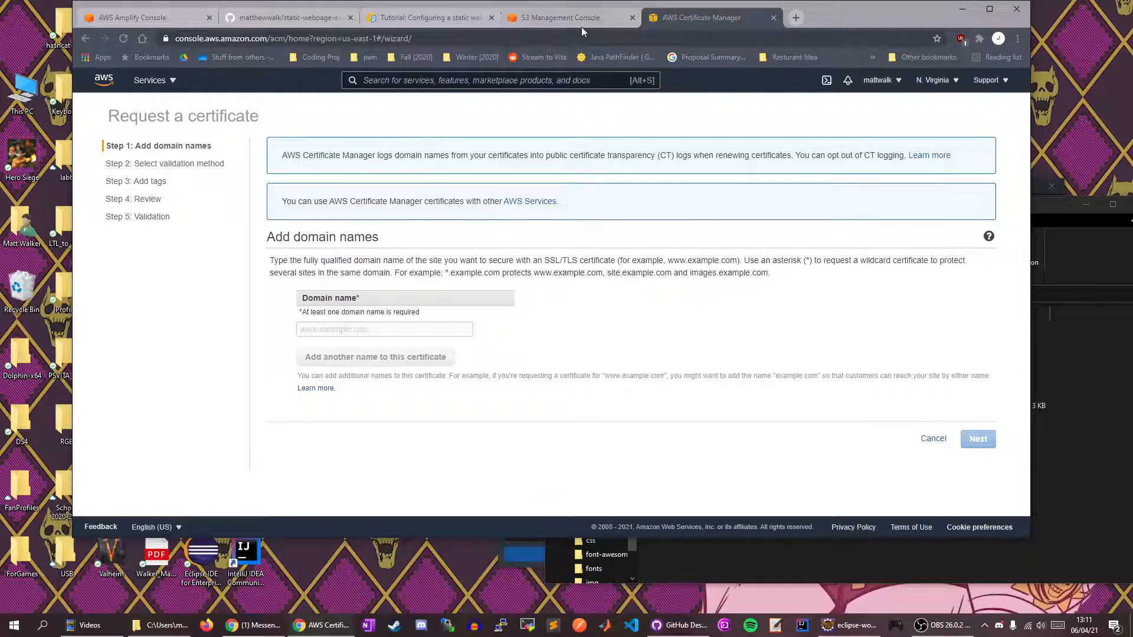
left_click(561, 17)
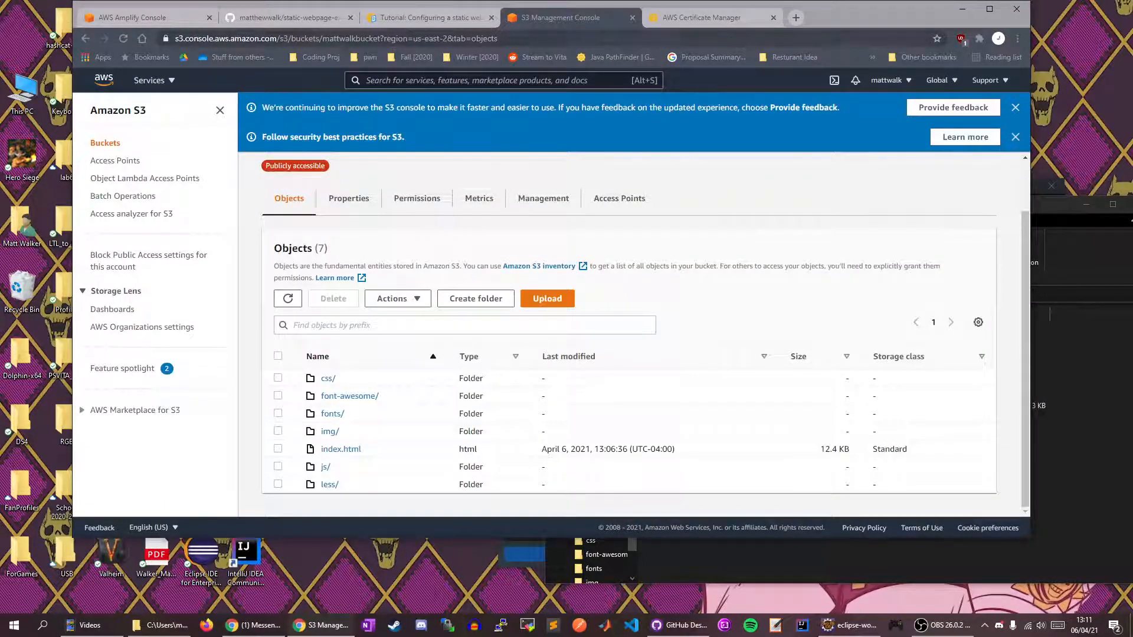
left_click(708, 17)
left_click(540, 78)
type("s")
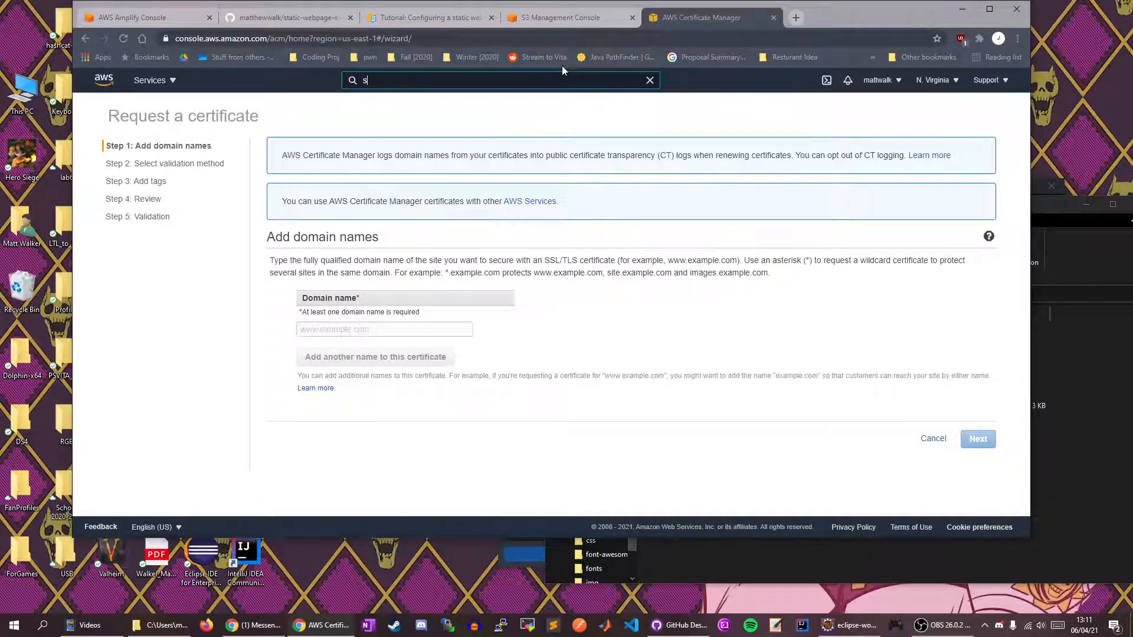
type("sl")
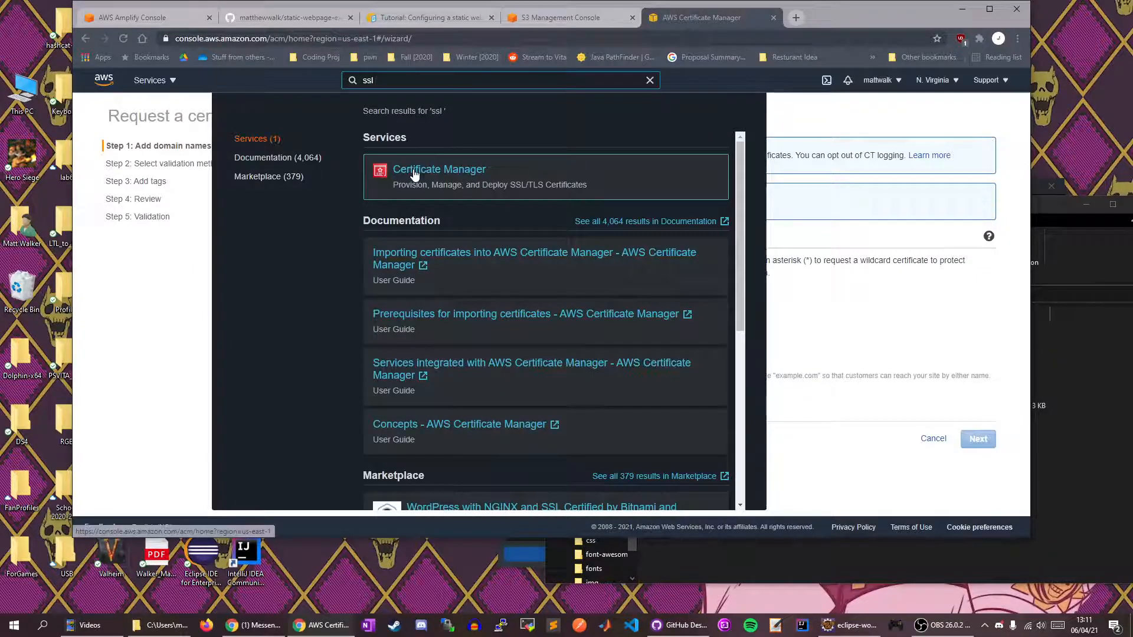
left_click(415, 174)
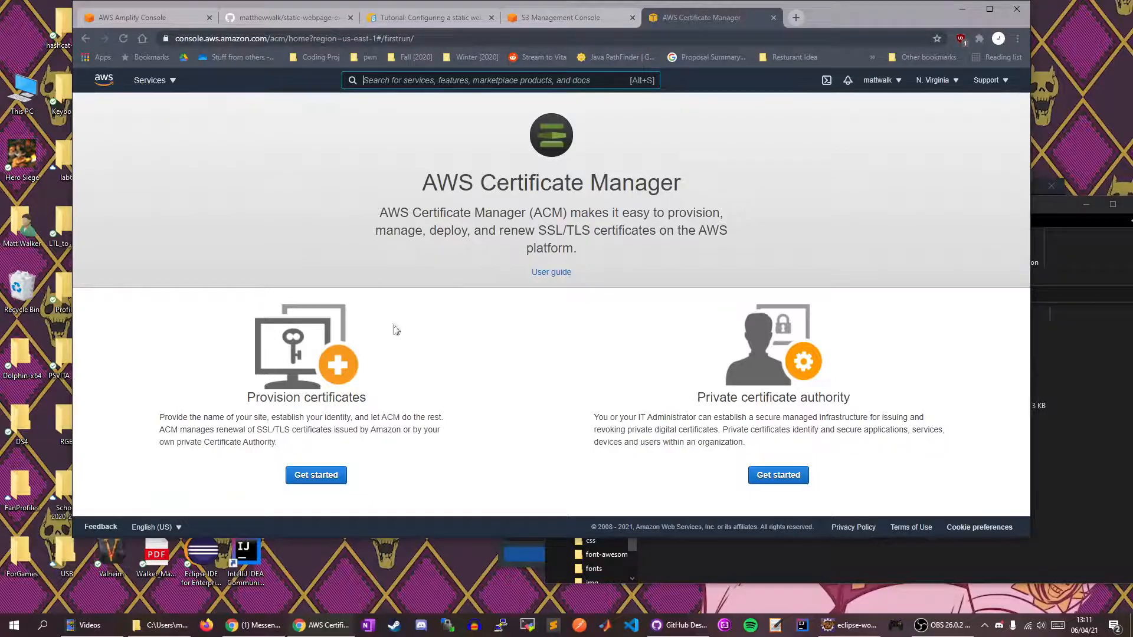
Start provisioning a certificate by requesting a public one, up to the domain name entry.
left_click(311, 474)
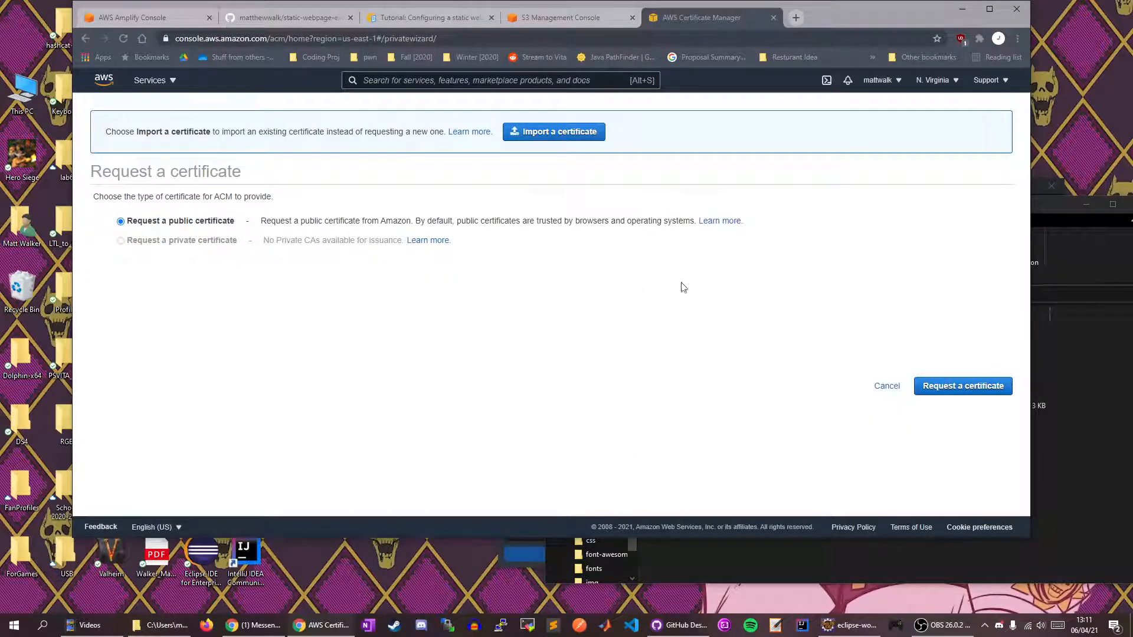
left_click(950, 387)
left_click(410, 329)
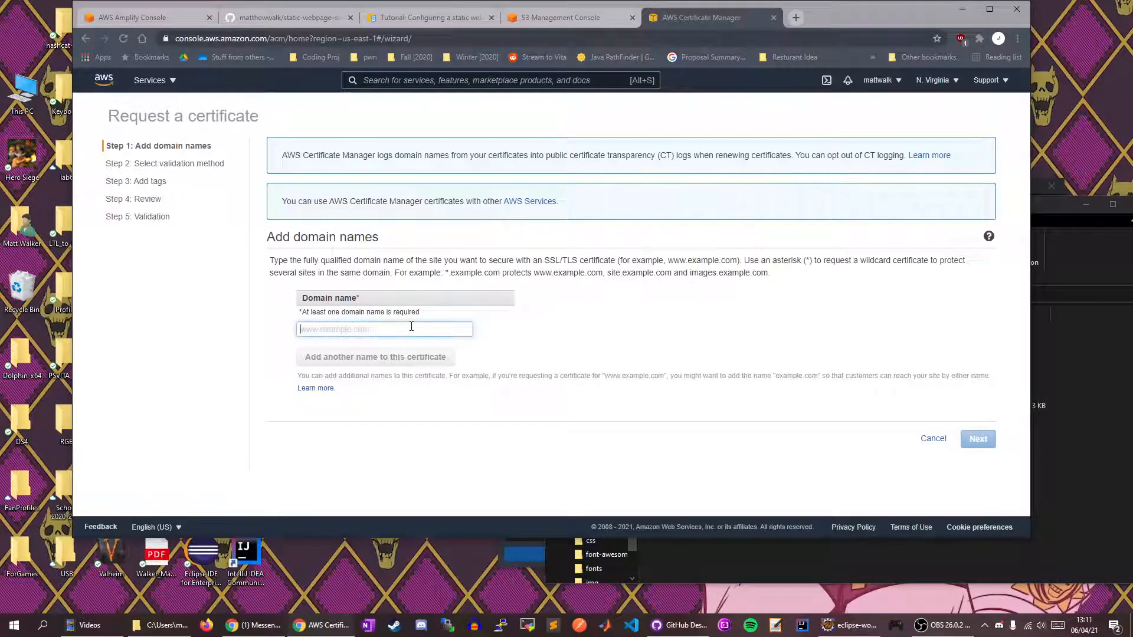
Copy the link address of the bucket website endpoint from the S3 bucket's static website hosting properties.
left_click(570, 25)
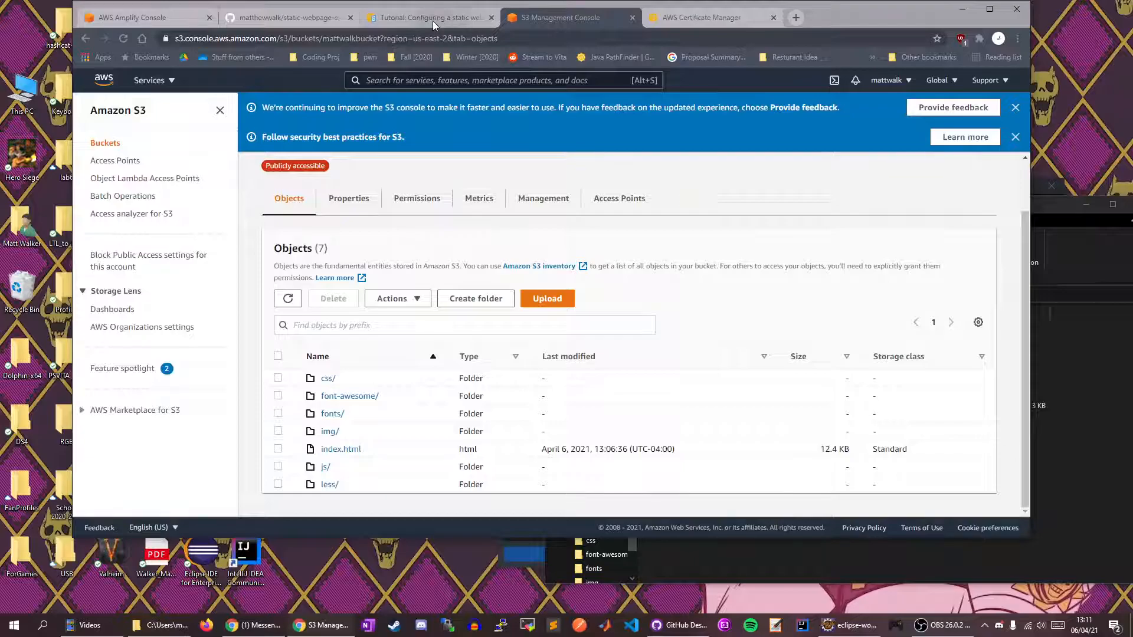
left_click(366, 202)
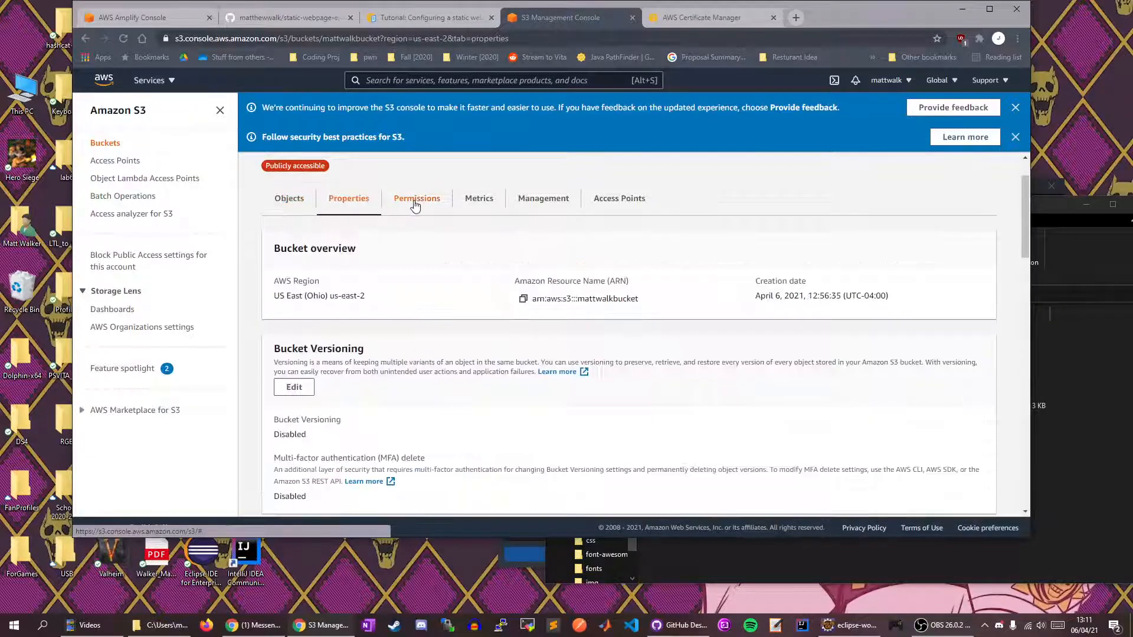
scroll(457, 320, "down", 15)
scroll(460, 322, "down", 3)
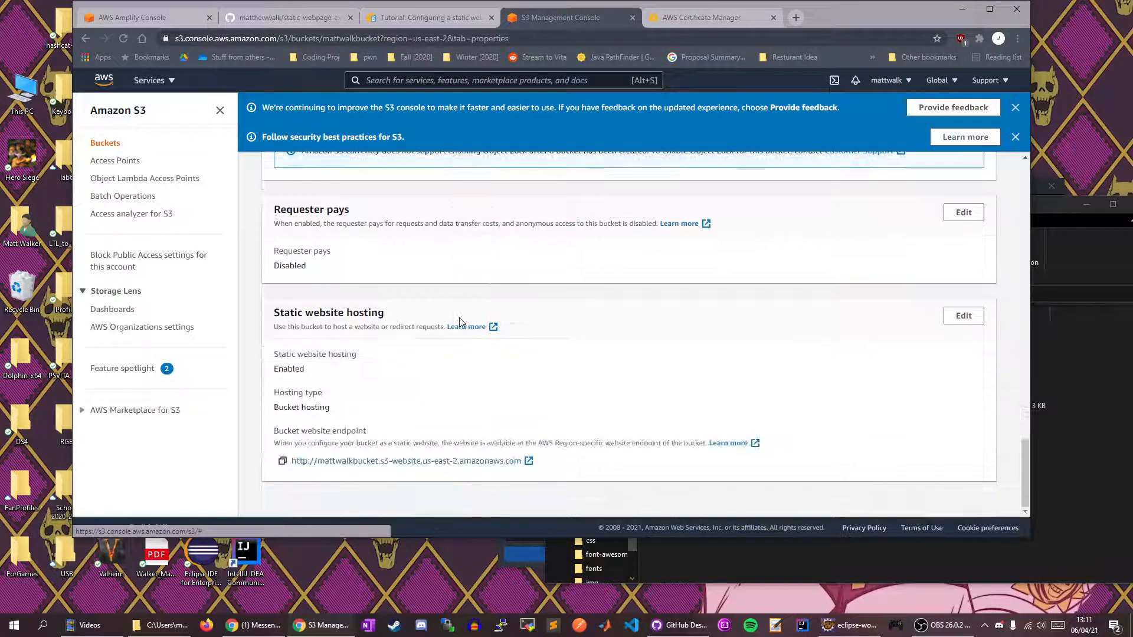
right_click(492, 468)
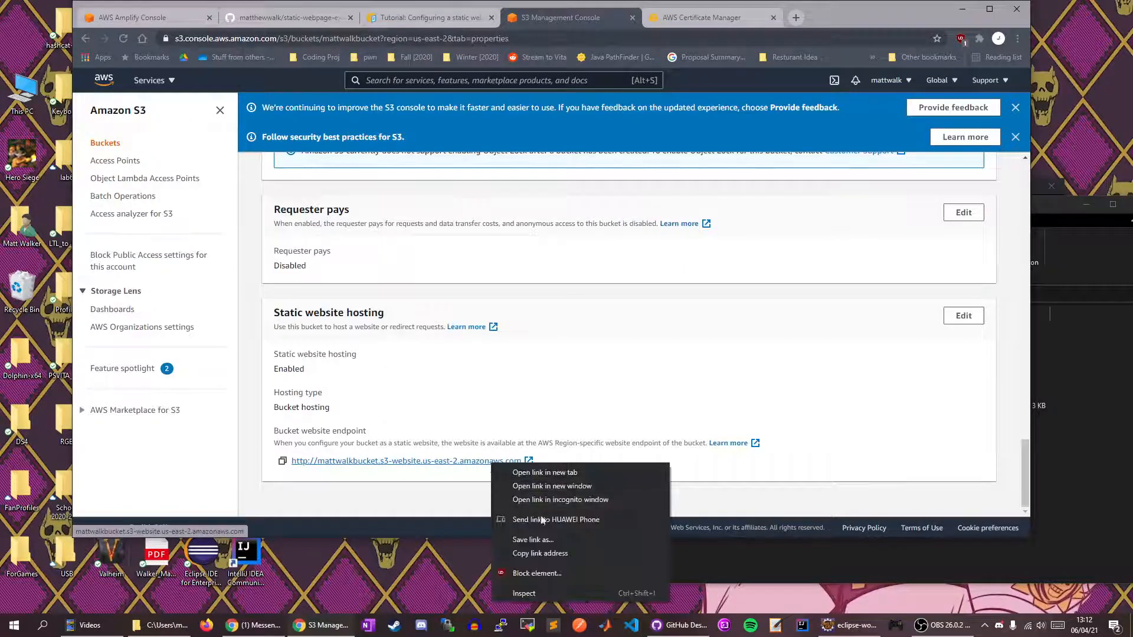
left_click(553, 561)
scroll(531, 353, "up", 5)
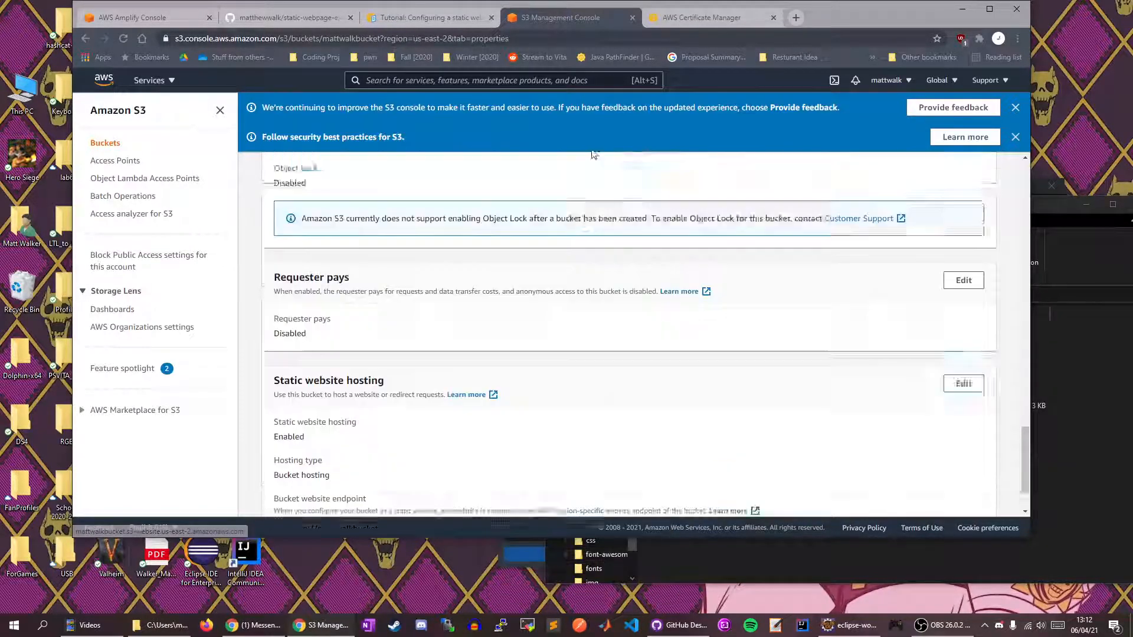
left_click(696, 17)
left_click(366, 330)
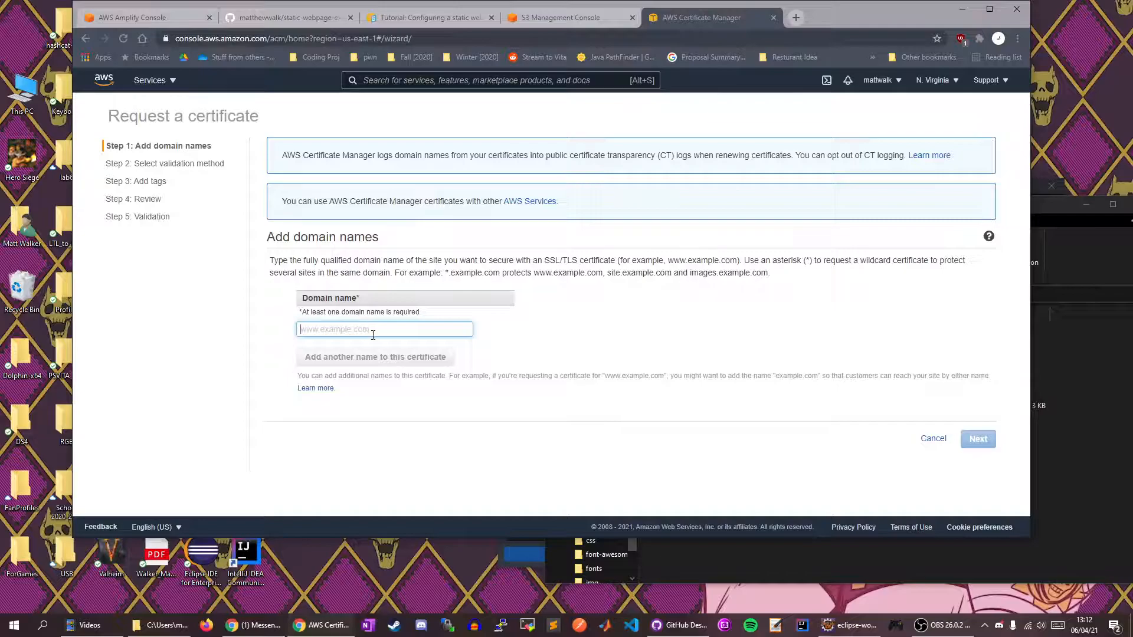
key("ctrl+v")
key("Home")
left_click(452, 330)
left_click_drag(470, 329, 505, 331)
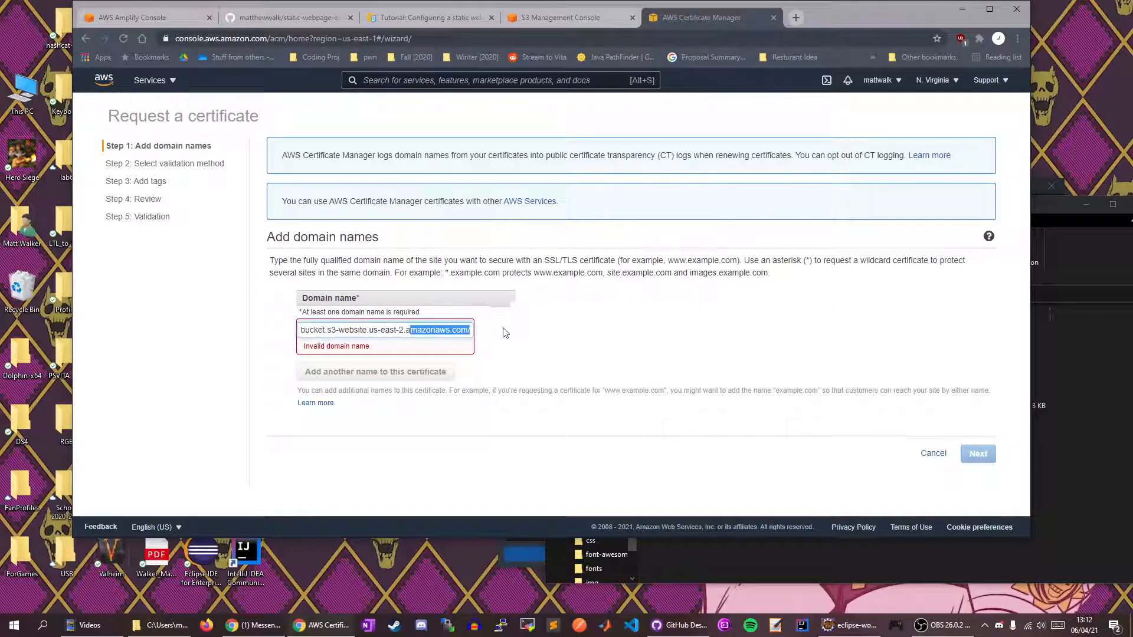
left_click(472, 330)
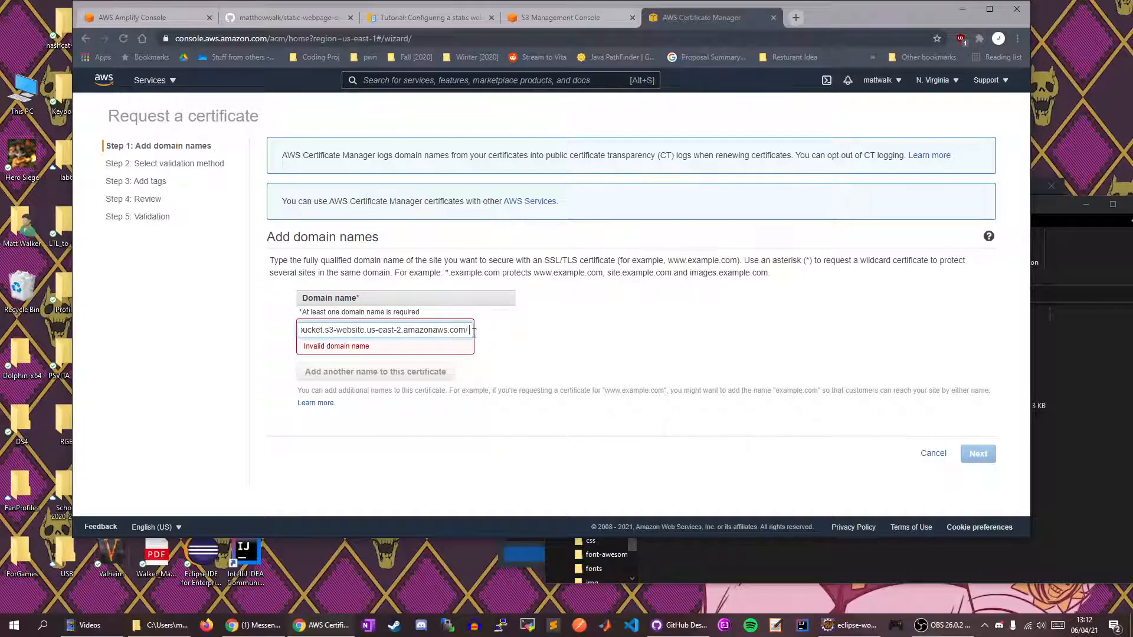
key("BackSpace")
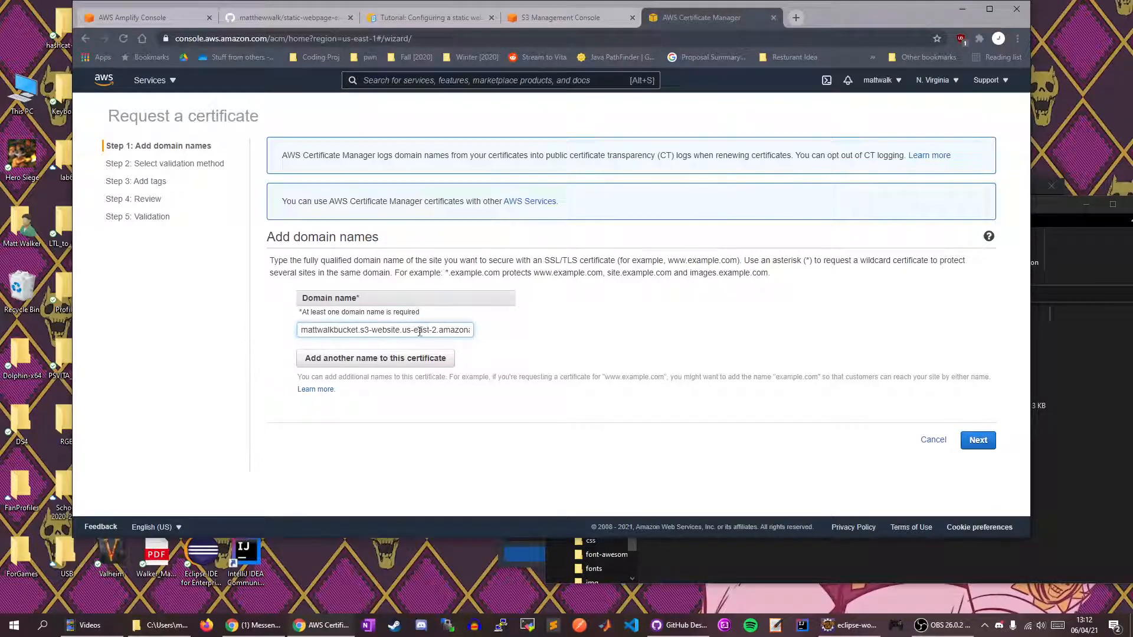
Make the certificate's domain name a wildcard by adding "*." in front of the website endpoint.
left_click_drag(469, 329, 508, 331)
left_click(466, 332)
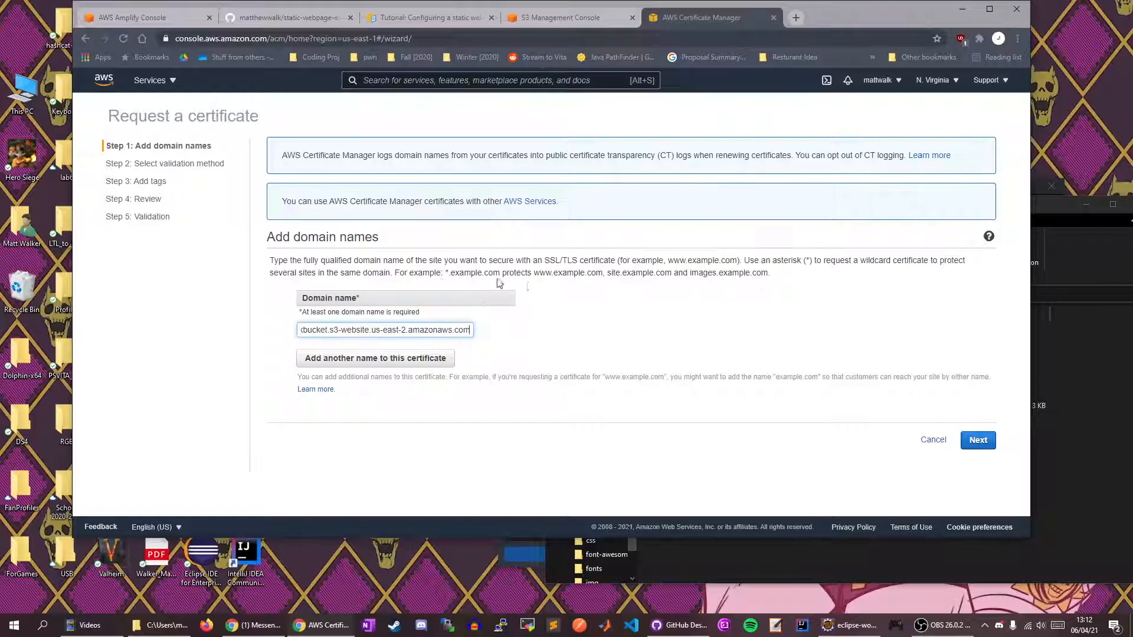
left_click_drag(308, 337, 258, 340)
left_click(302, 330)
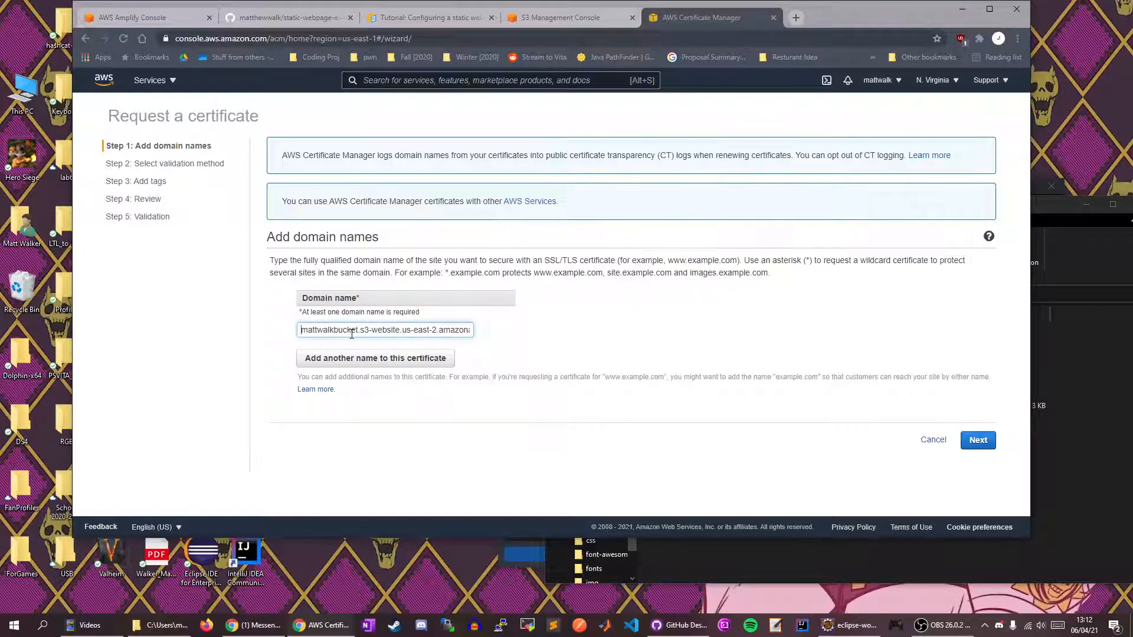
type("*.")
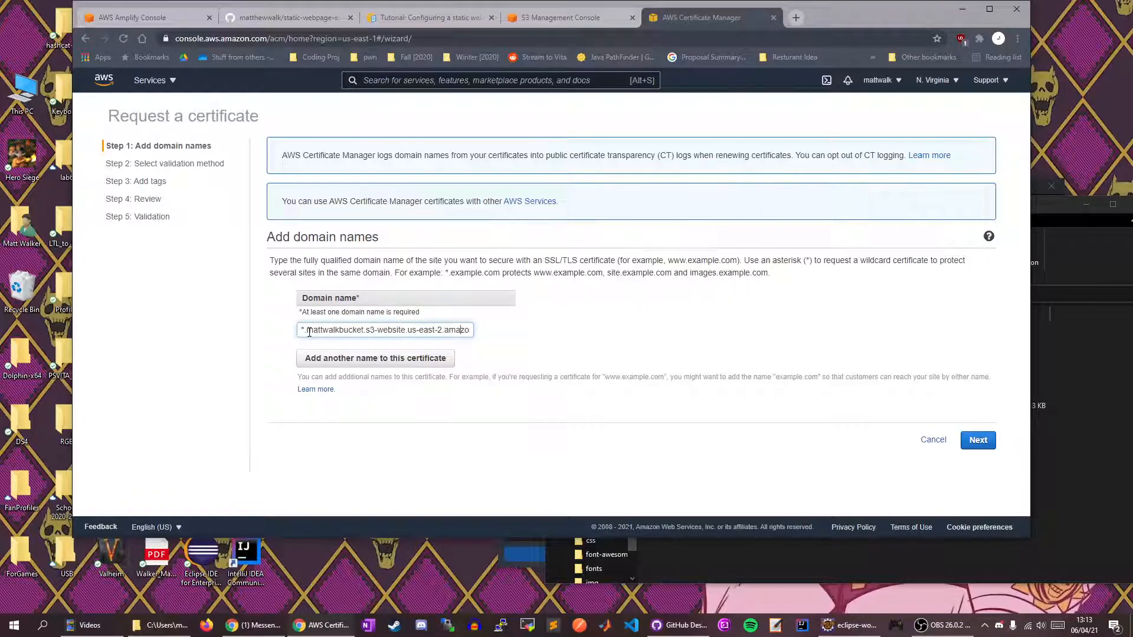
Try appending "/*" to the end of the wildcard domain name and remove it again.
left_click_drag(307, 331, 418, 332)
left_click(345, 336)
left_click_drag(304, 331, 285, 337)
left_click_drag(464, 329, 516, 330)
left_click(470, 330)
type("/*")
key("BackSpace")
key("BackSpace")
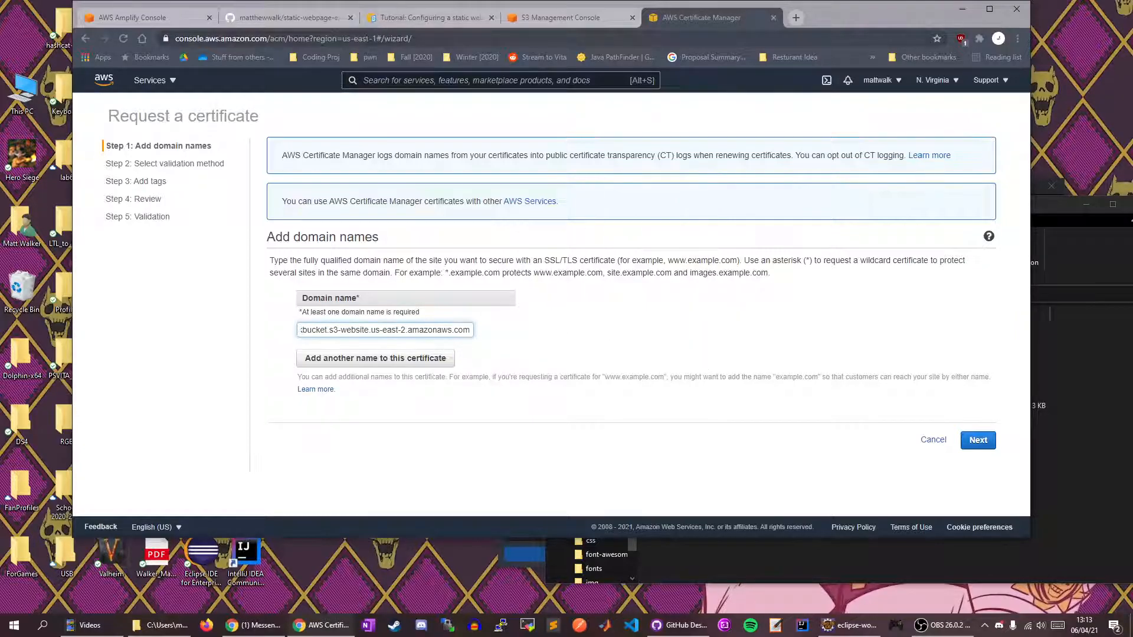
left_click(372, 39)
left_click_drag(296, 38, 438, 38)
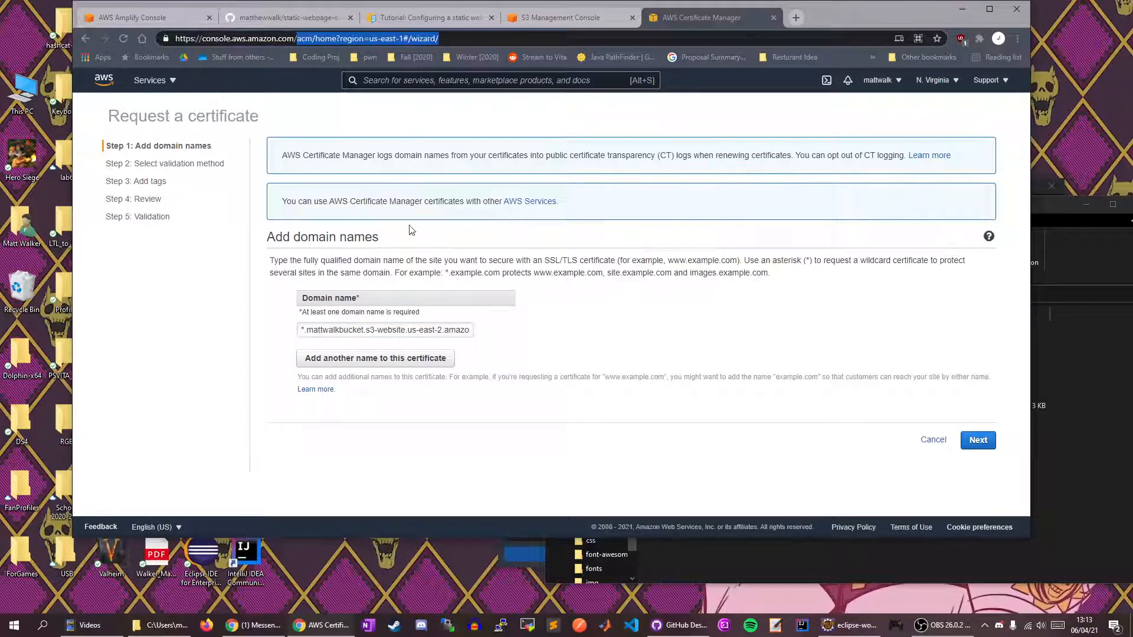
left_click(535, 319)
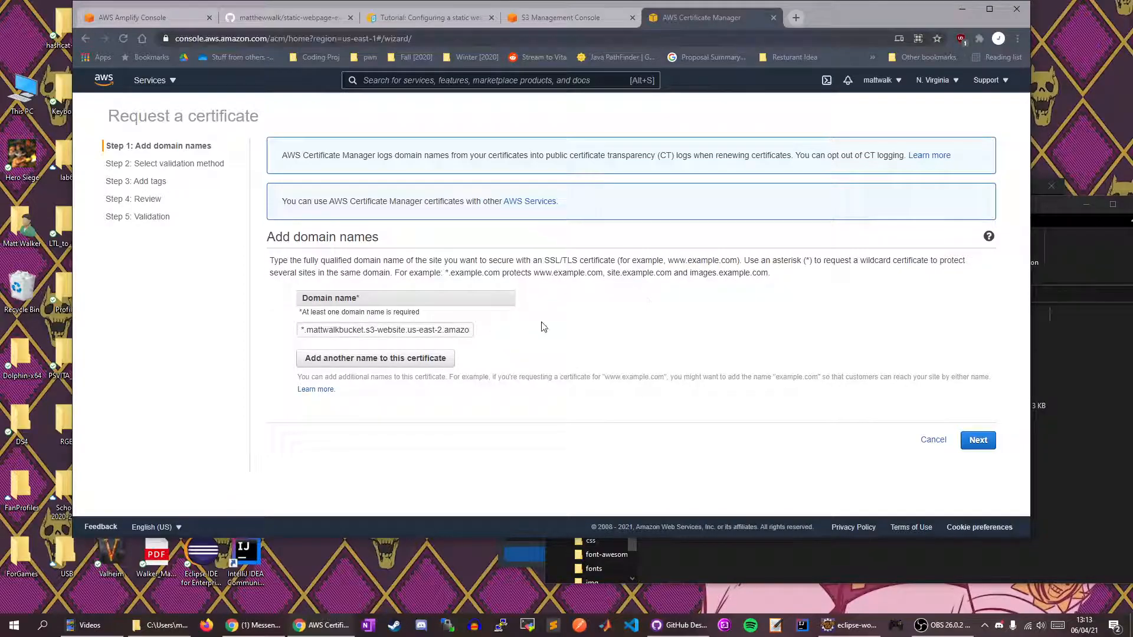
Submit the certificate request with DNS validation and no tags, and read the request's status message.
left_click(978, 440)
left_click(987, 448)
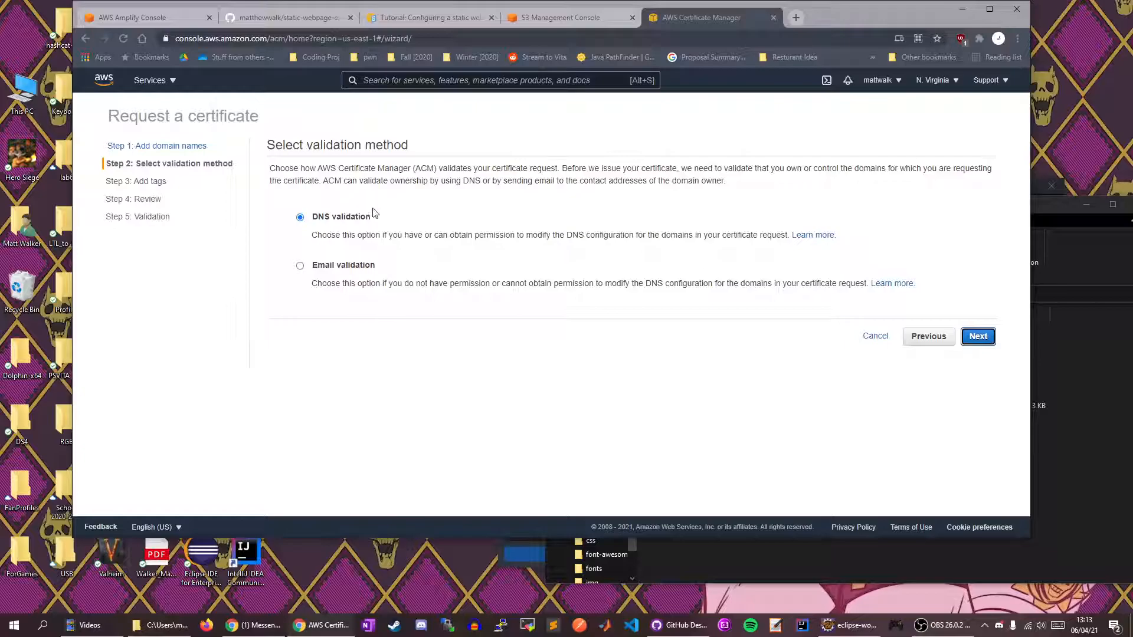
left_click(969, 337)
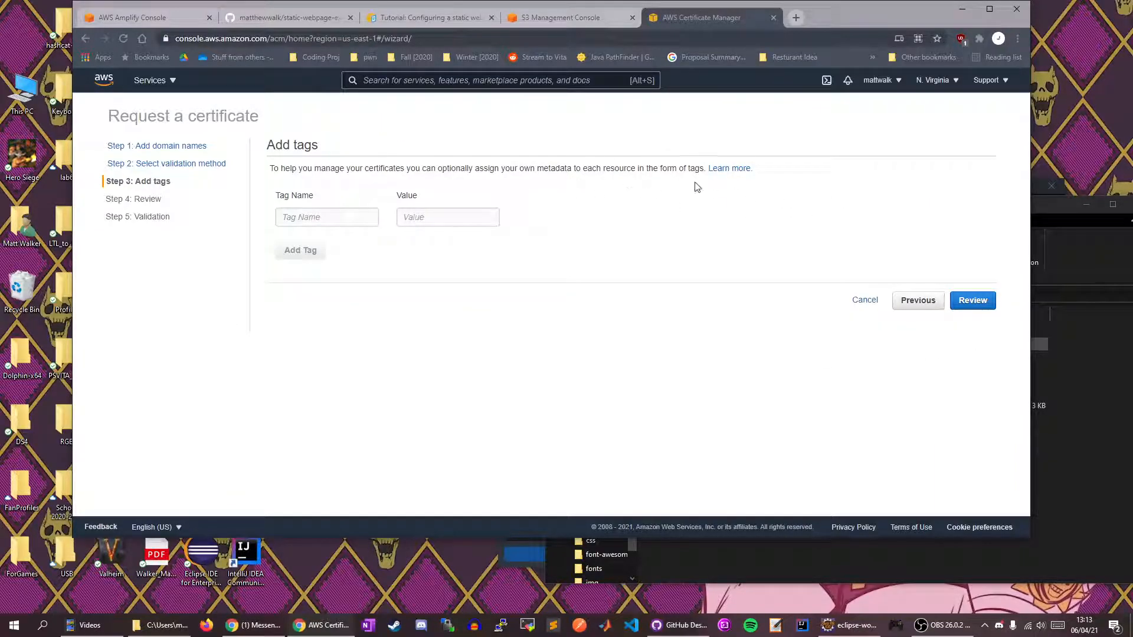
left_click(973, 306)
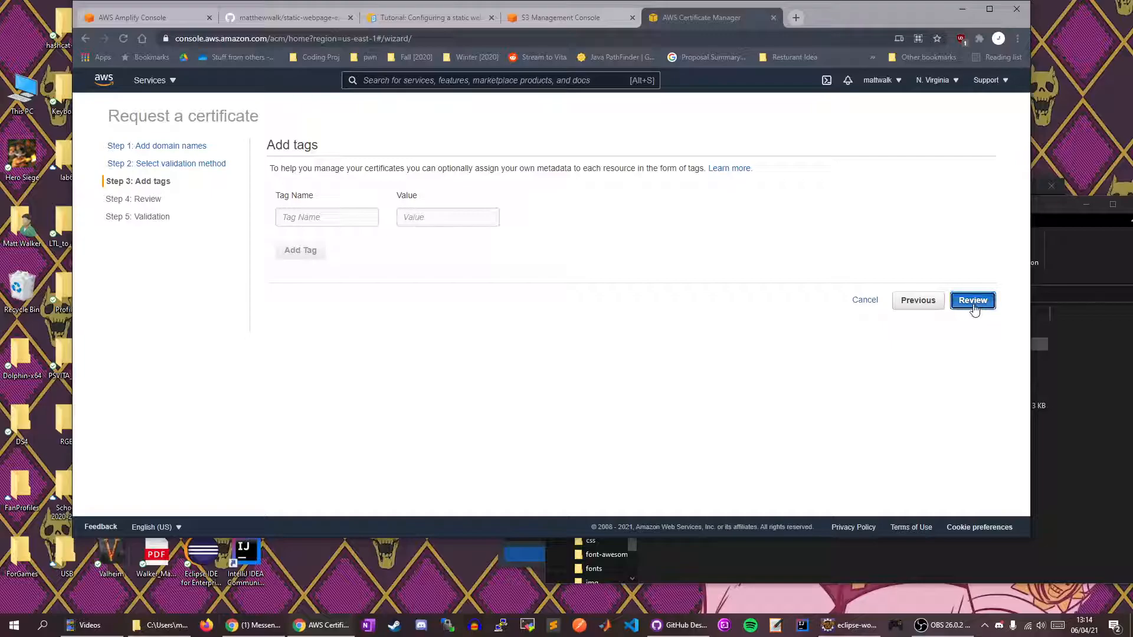
left_click(947, 442)
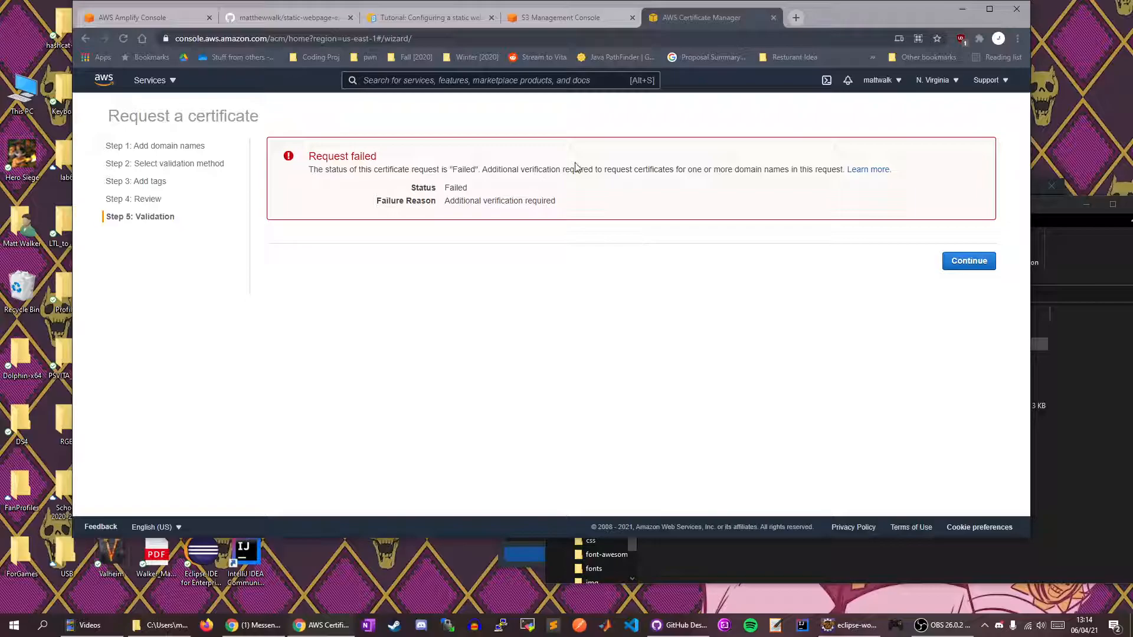
left_click_drag(826, 170, 495, 154)
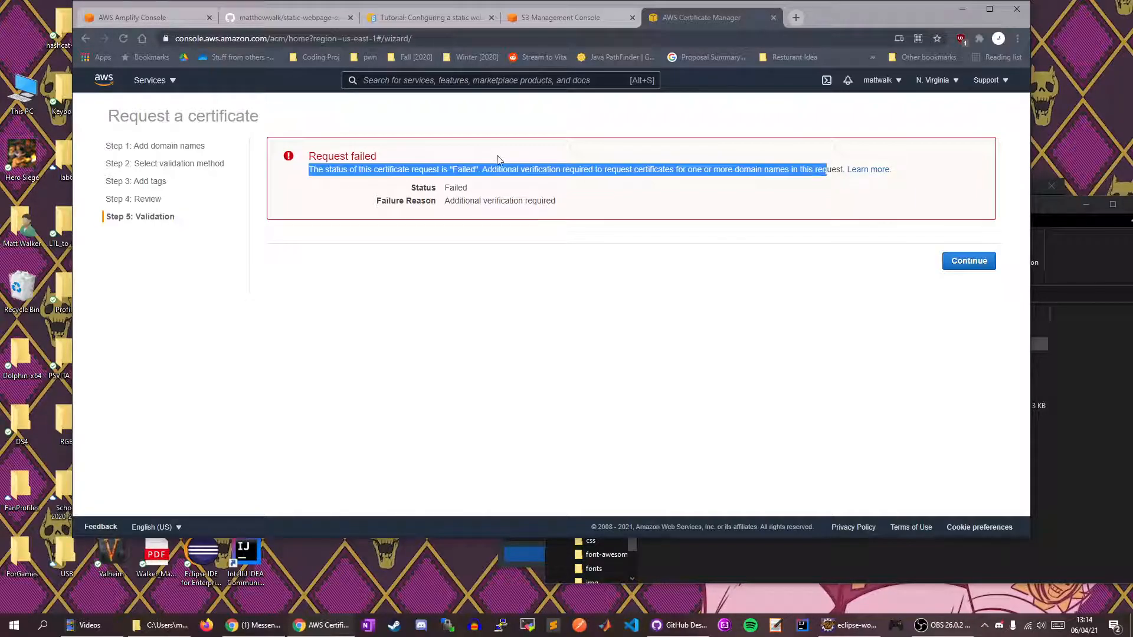
Check the certificate request's failure reason and expand the wildcard domain's entry in the certificate's status details.
left_click(527, 201)
left_click_drag(479, 201, 482, 202)
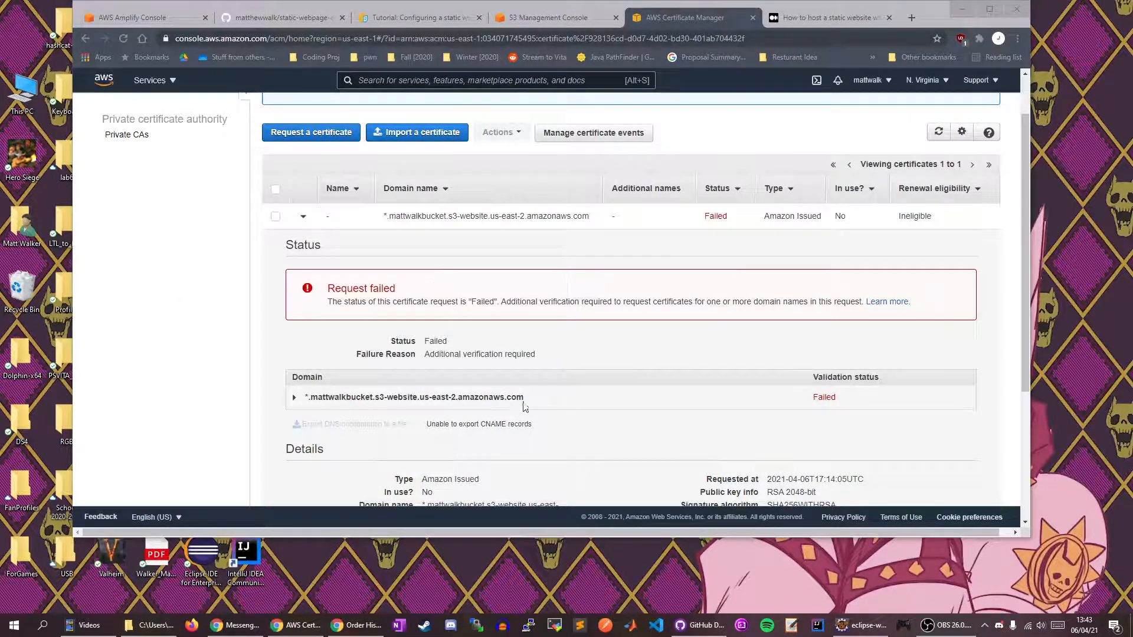
scroll(524, 408, "down", 1)
left_click_drag(538, 338, 387, 338)
left_click(368, 338)
left_click_drag(545, 338, 307, 339)
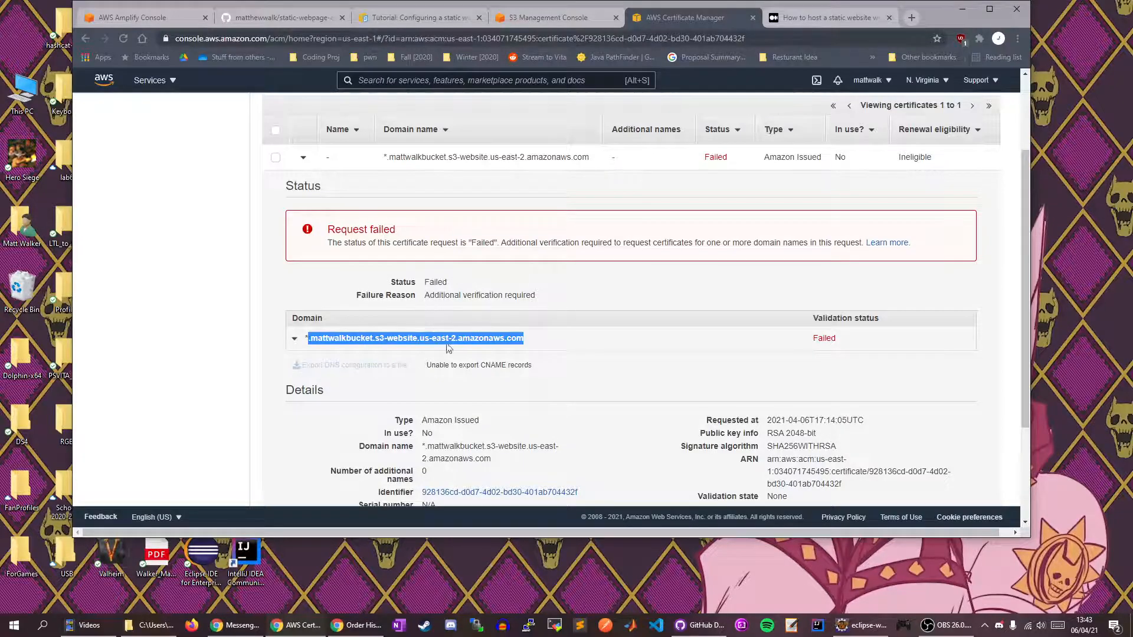
left_click_drag(529, 340, 310, 340)
left_click(309, 341)
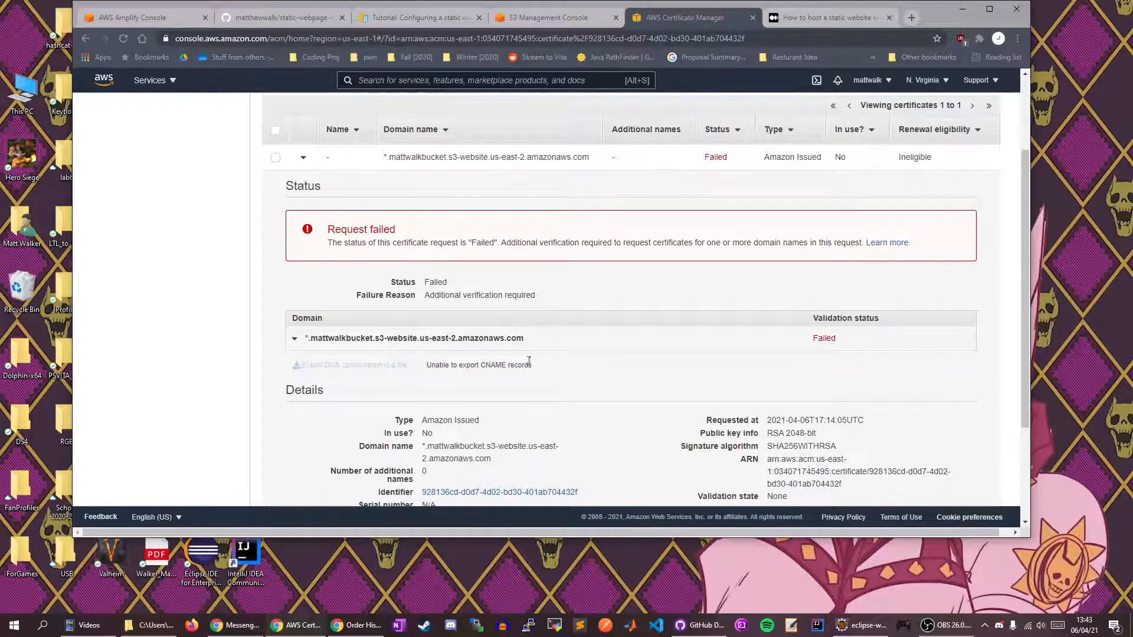
Review the certificate's status and validation details, and collapse its entry in the certificate list.
scroll(536, 357, "down", 2)
scroll(622, 318, "up", 4)
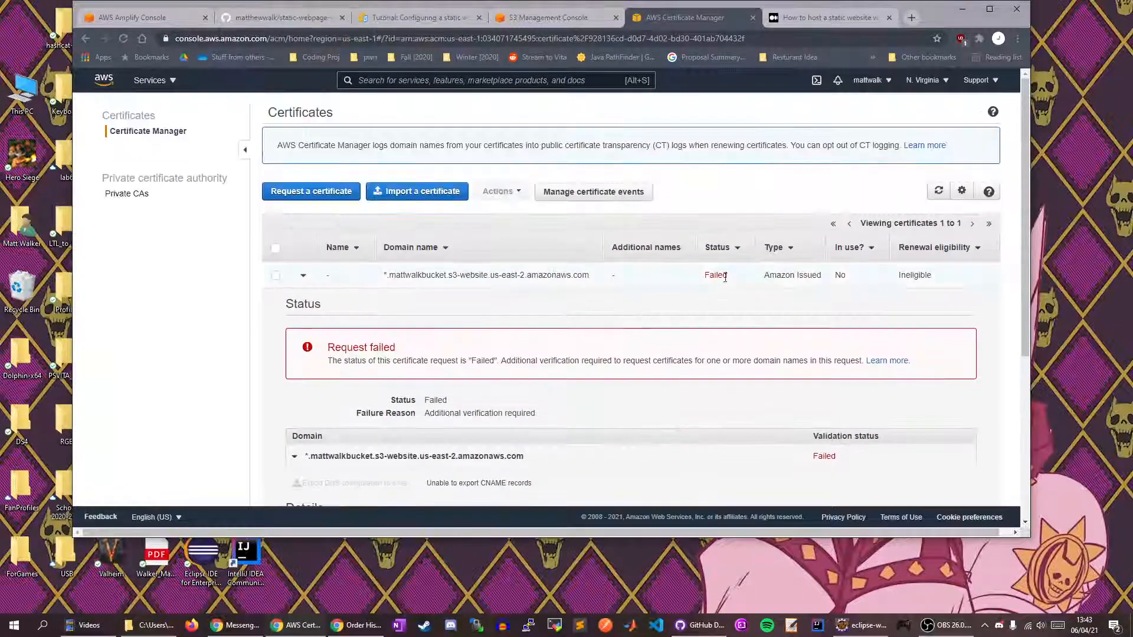
scroll(434, 409, "down", 1)
scroll(434, 409, "down", 2)
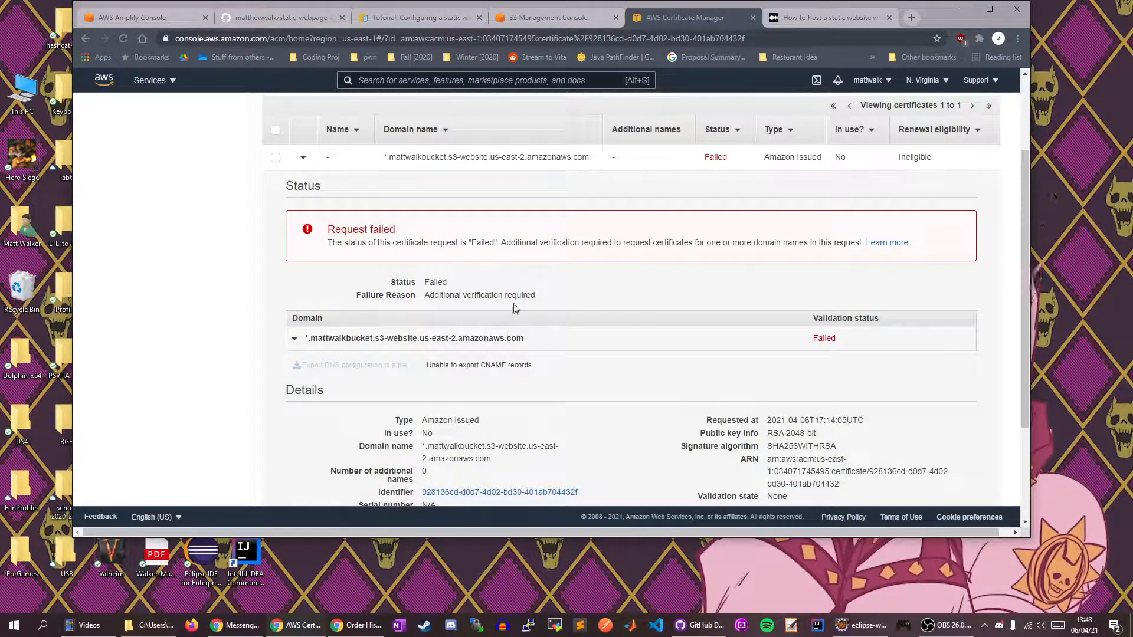
scroll(590, 344, "up", 2)
double_click(689, 275)
double_click(745, 274)
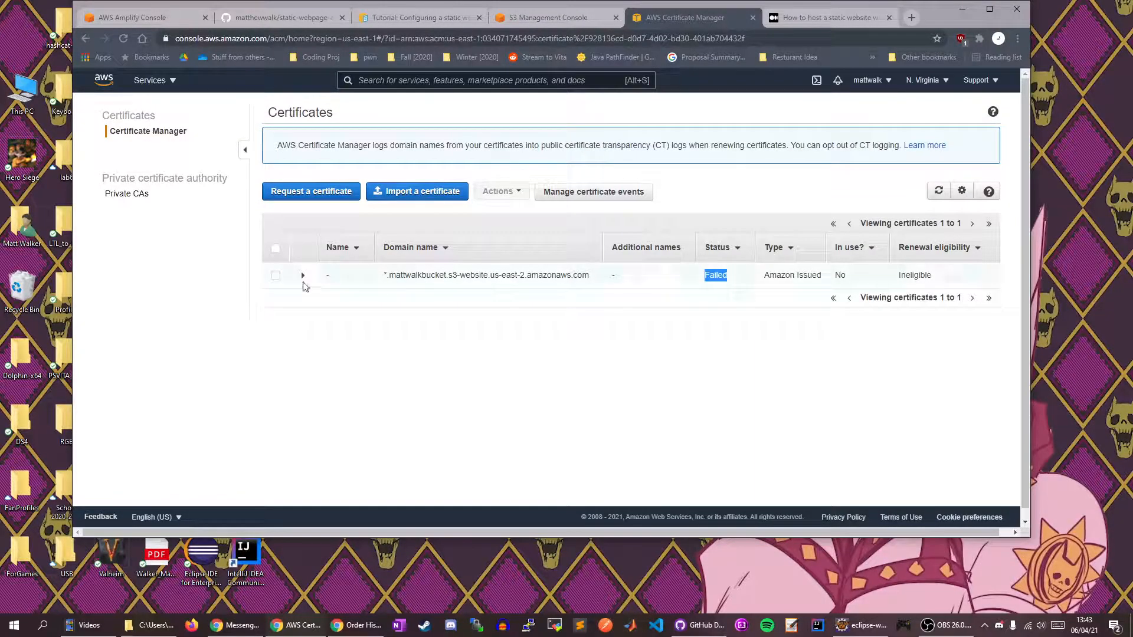
left_click(276, 276)
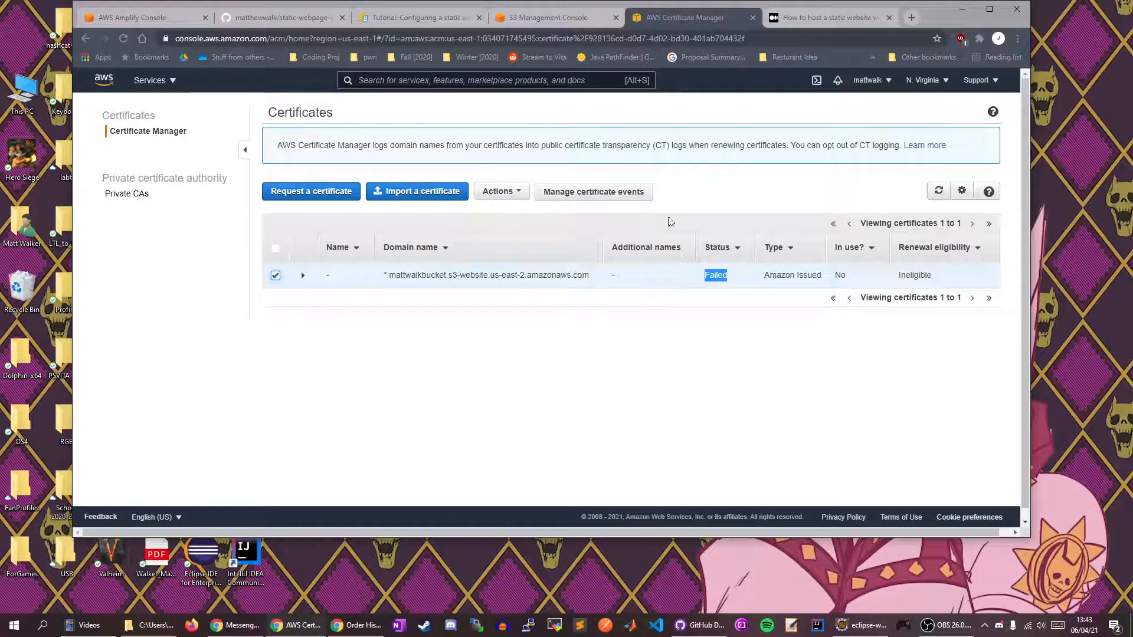
left_click(275, 276)
Close the Certificate Manager page and open the website endpoint from the S3 bucket's static website hosting properties.
left_click(753, 18)
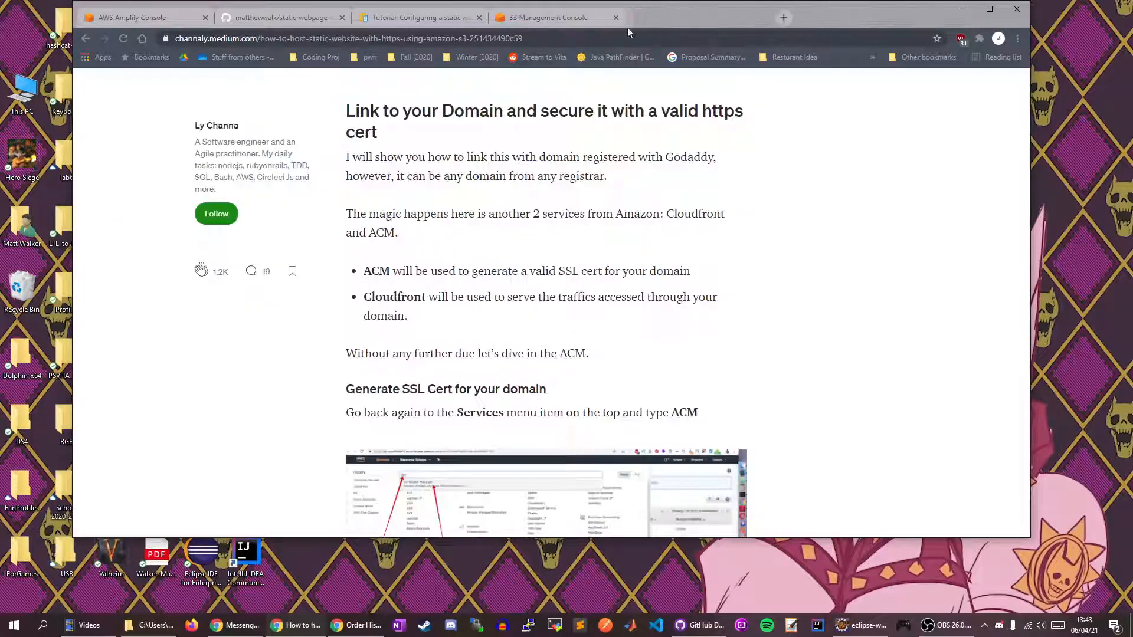
left_click(543, 19)
scroll(506, 272, "up", 2)
scroll(505, 272, "up", 15)
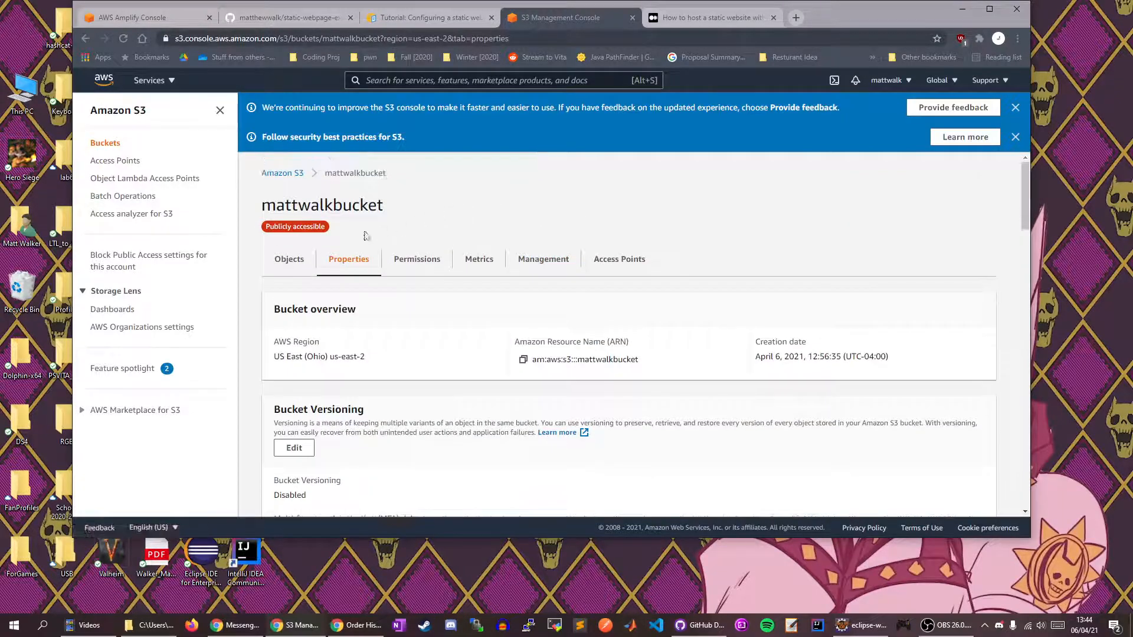
scroll(406, 287, "down", 15)
scroll(406, 286, "down", 5)
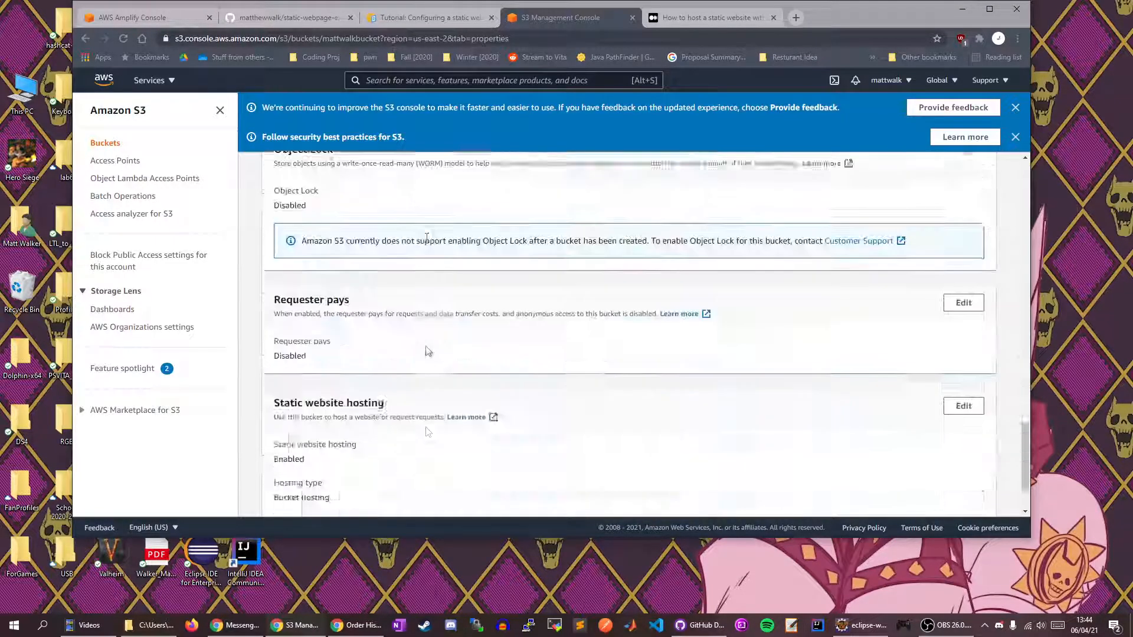
left_click(407, 460)
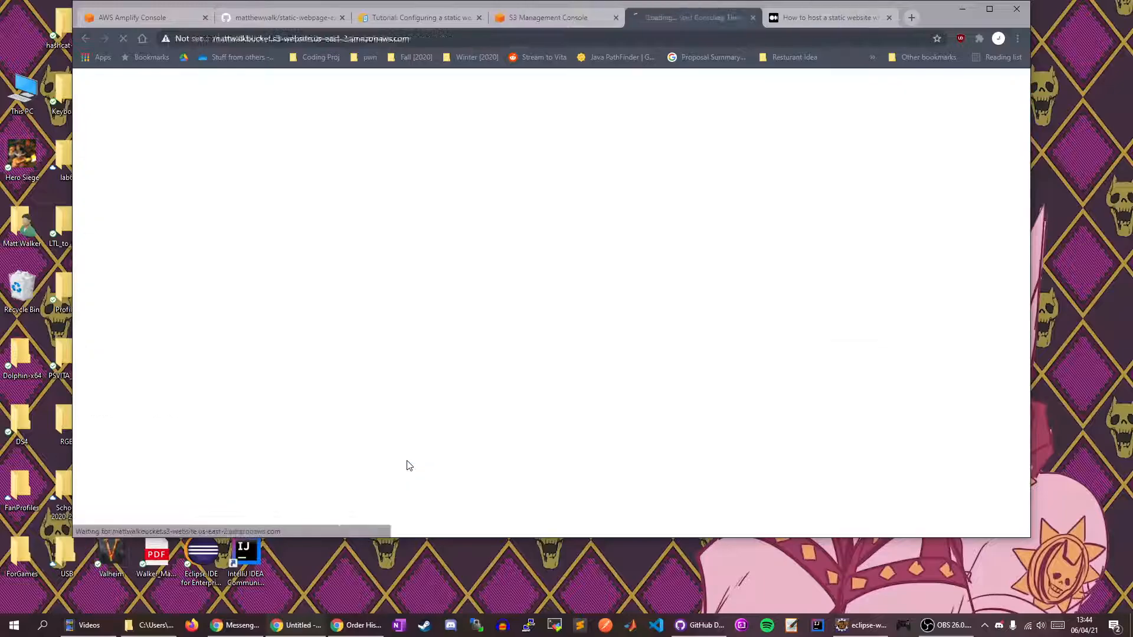
Return to the S3 bucket's properties and review its static website hosting and endpoint information.
key("ctrl+shift+Tab")
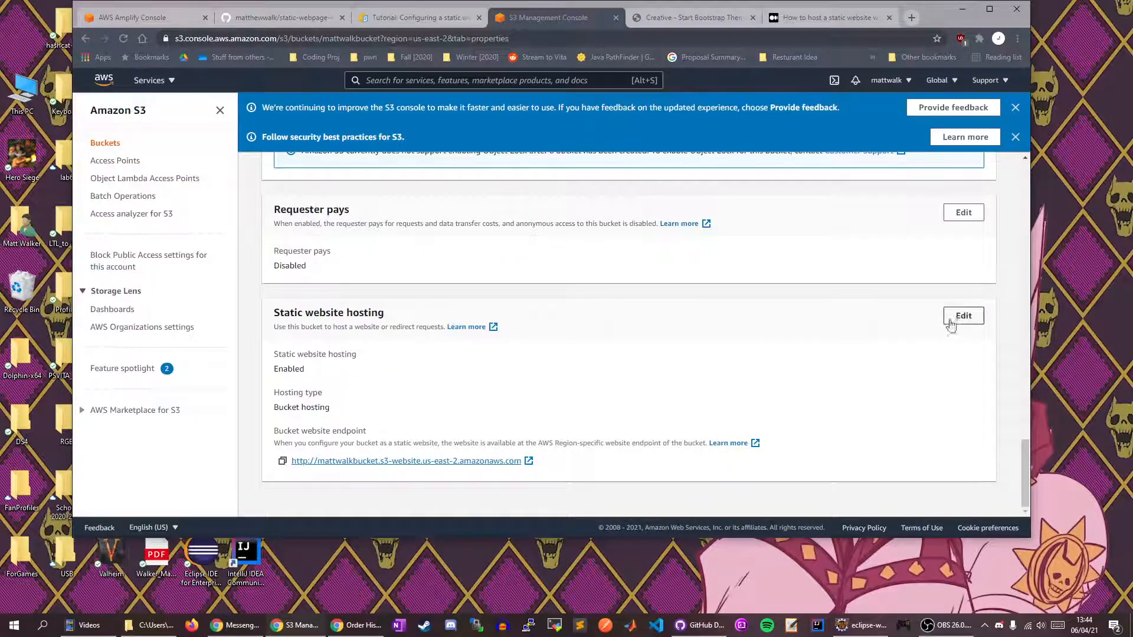
left_click_drag(307, 446, 571, 444)
left_click(591, 446)
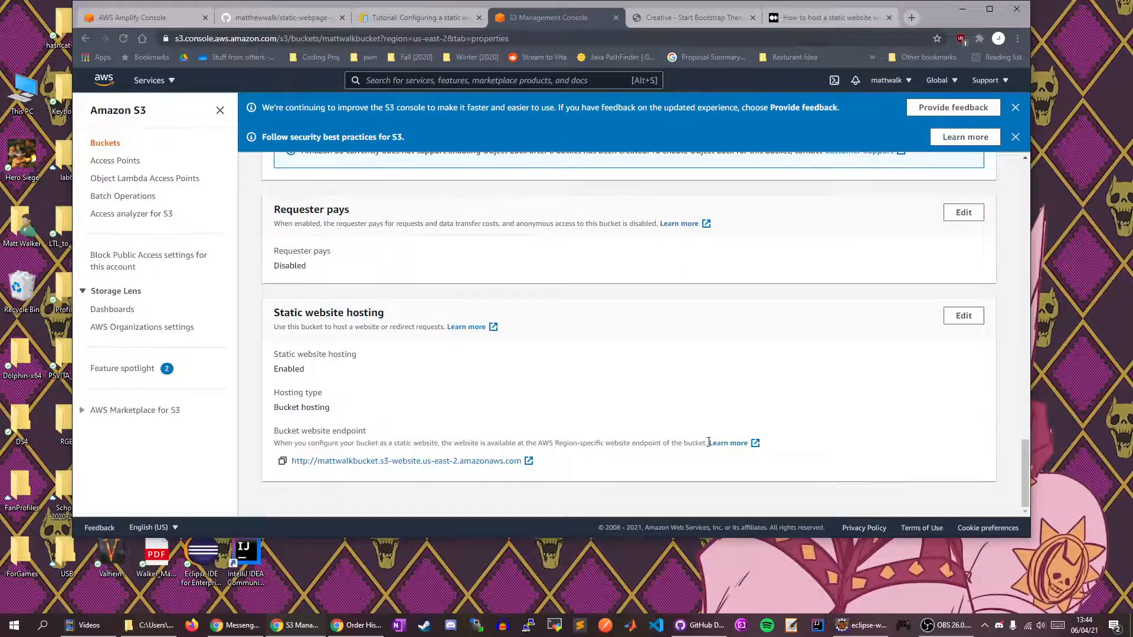
scroll(656, 447, "up", 5)
scroll(657, 447, "up", 10)
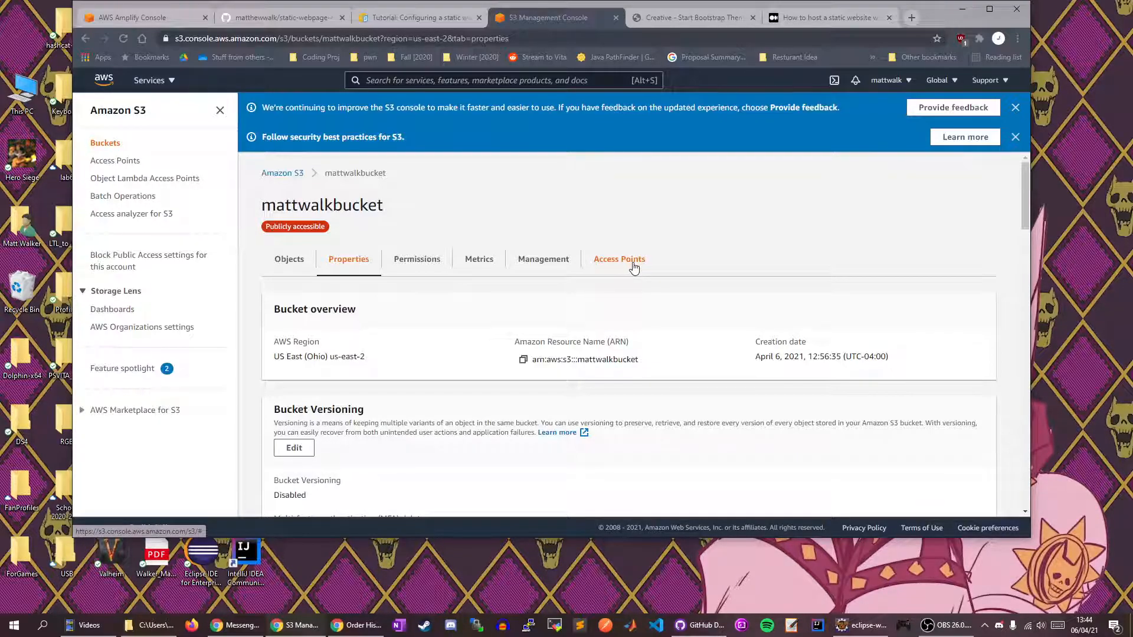
scroll(634, 267, "down", 10)
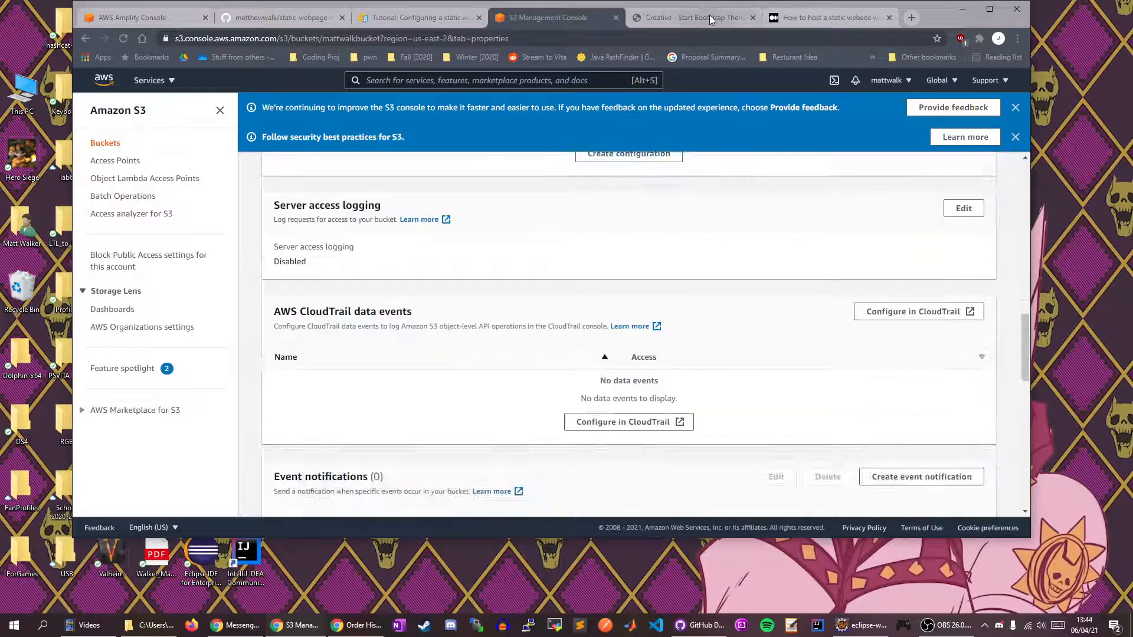
Look through the hosted Start Bootstrap page from its header down to the contact section.
left_click(710, 17)
scroll(574, 270, "down", 20)
scroll(578, 245, "up", 15)
scroll(578, 245, "up", 7)
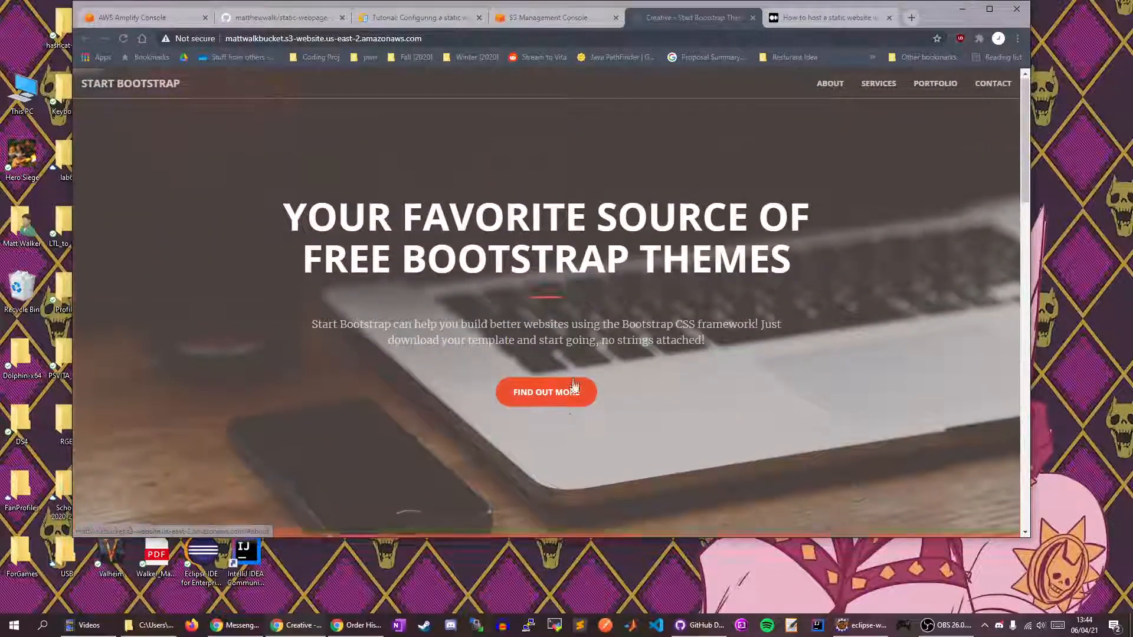
scroll(561, 409, "down", 20)
scroll(594, 279, "down", 2)
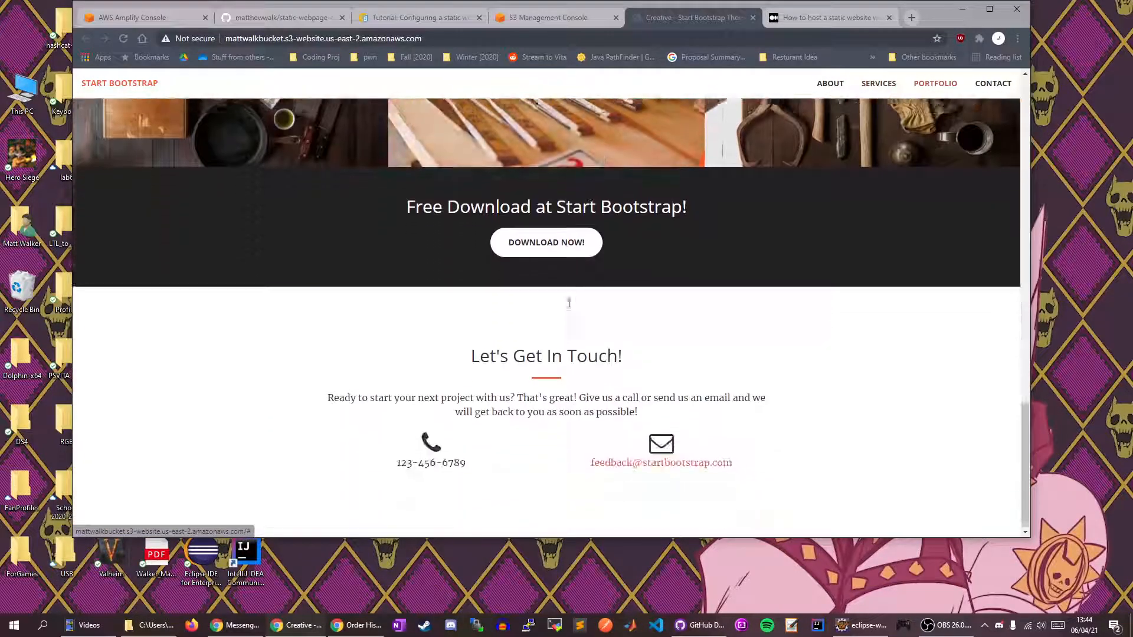
scroll(581, 269, "up", 12)
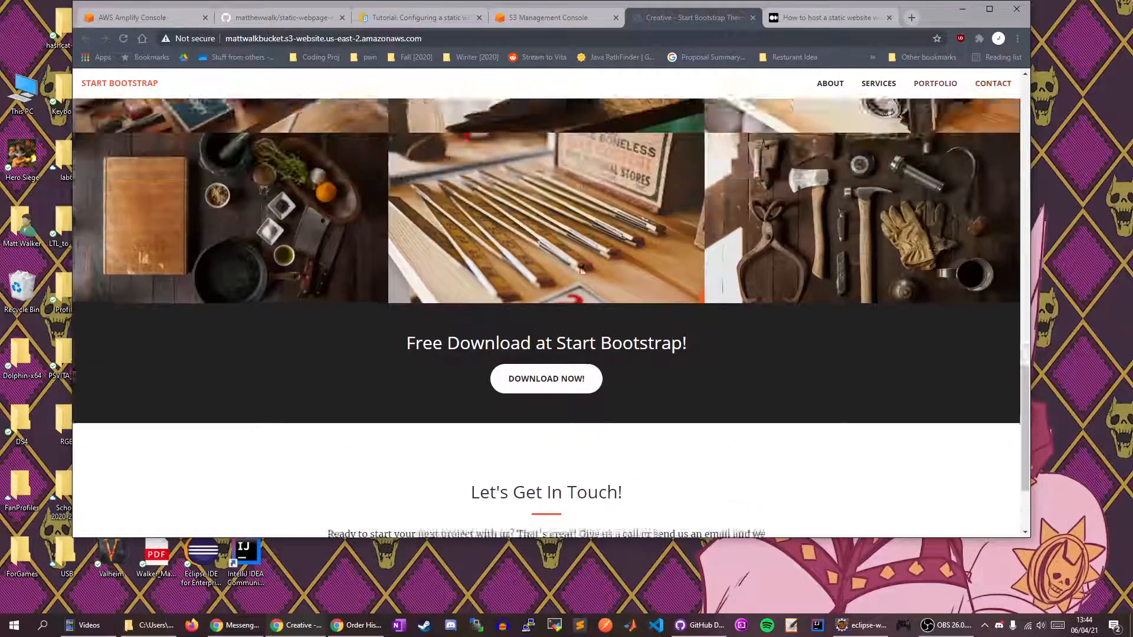